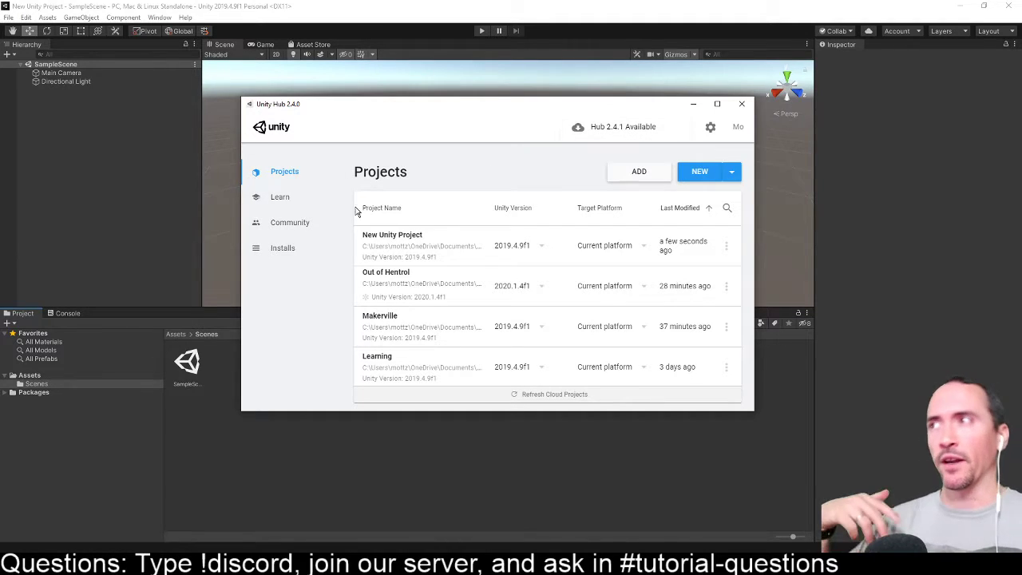
- View the new project templates in Unity Hub without creating a project, and minimize the hub
click(695, 172)
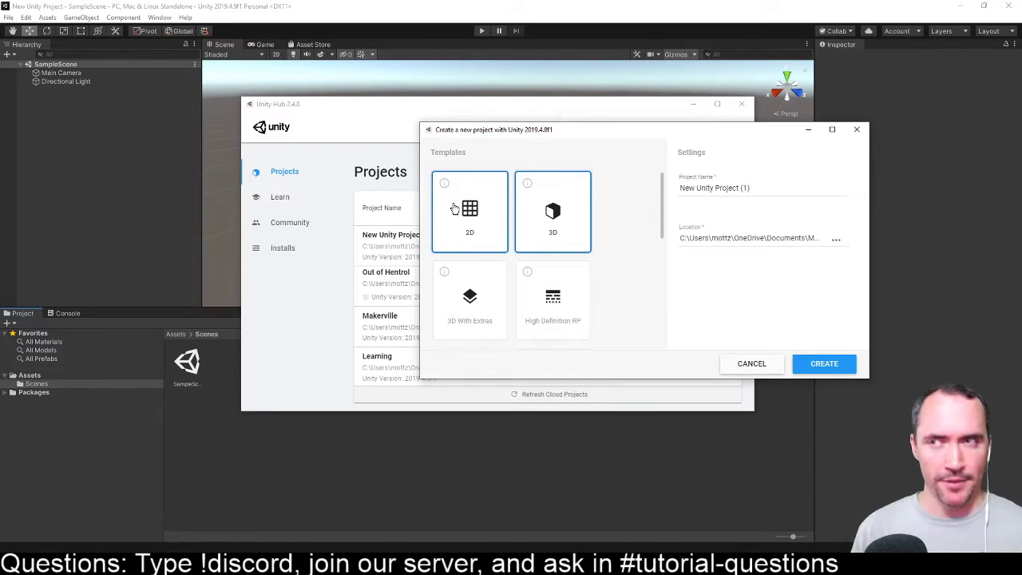
click(751, 363)
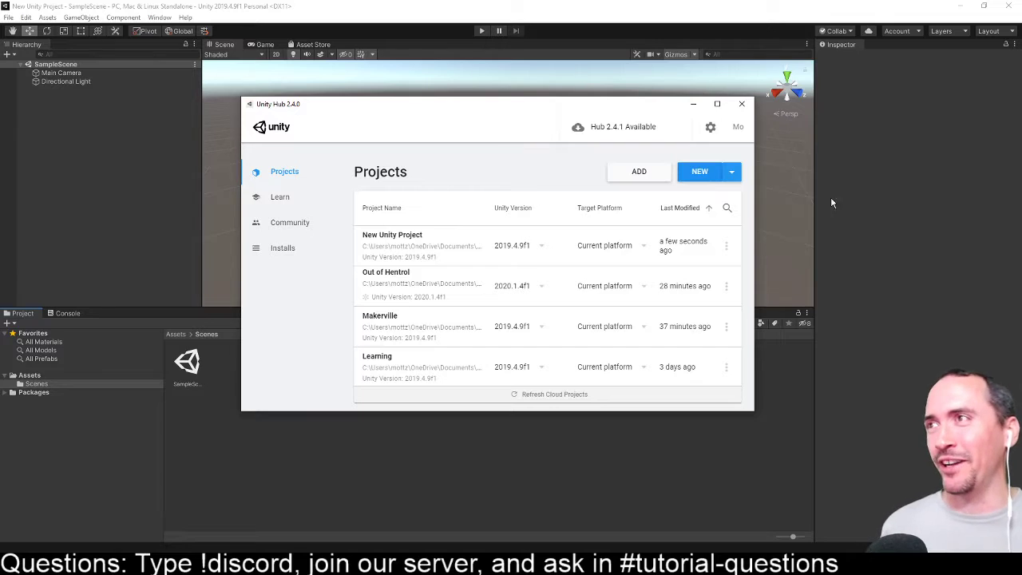
click(694, 104)
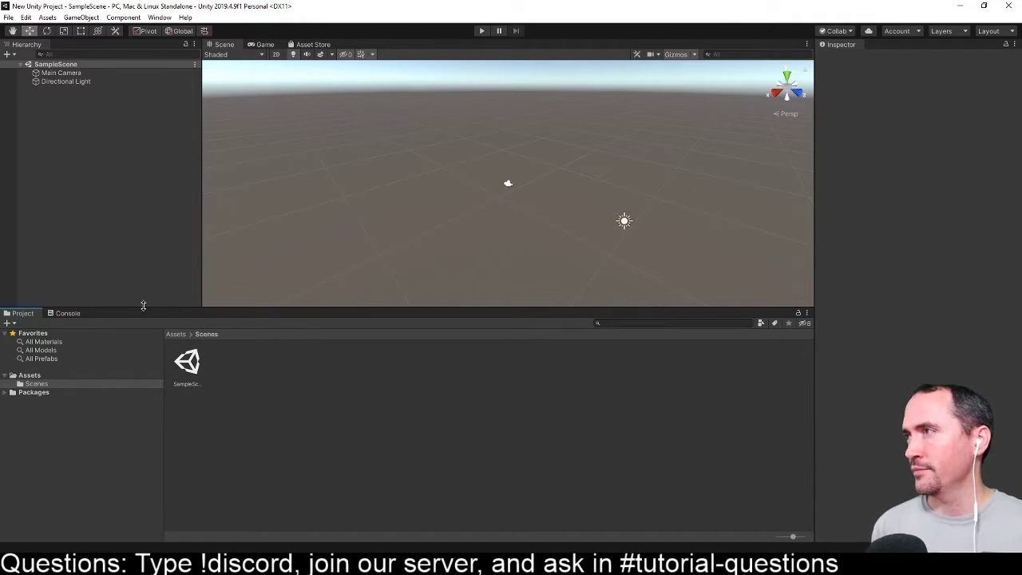
- Enlarge the Scene view's height, widen the Inspector, and reorder the Project panel to come after the Console
drag(143, 309, 142, 334)
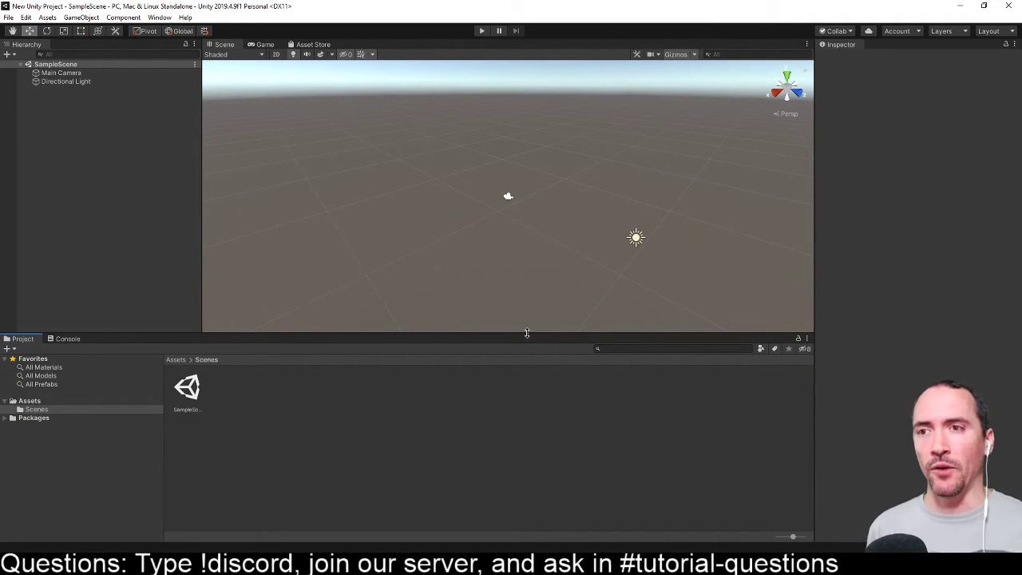
drag(815, 260, 763, 272)
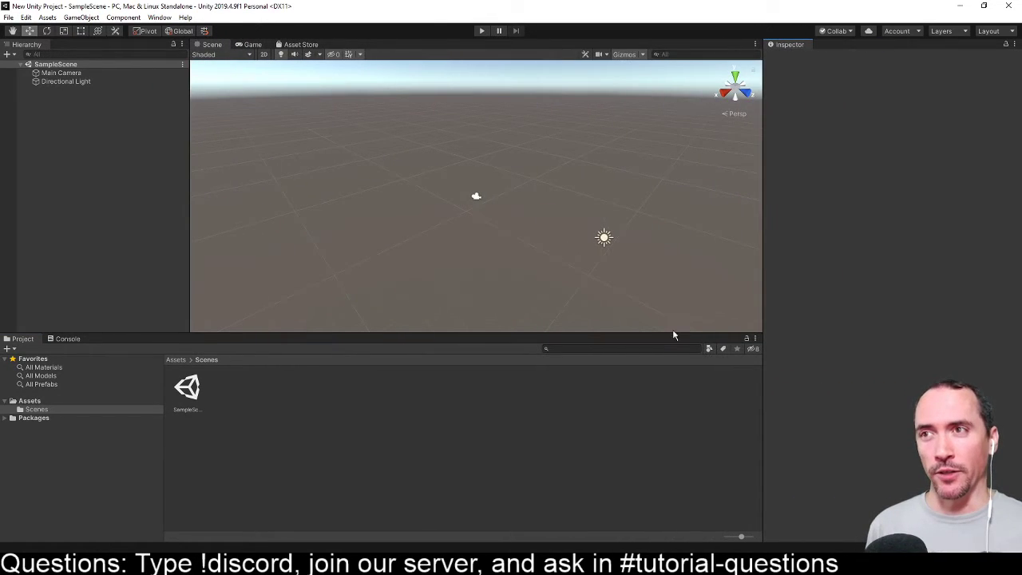
drag(673, 336, 671, 400)
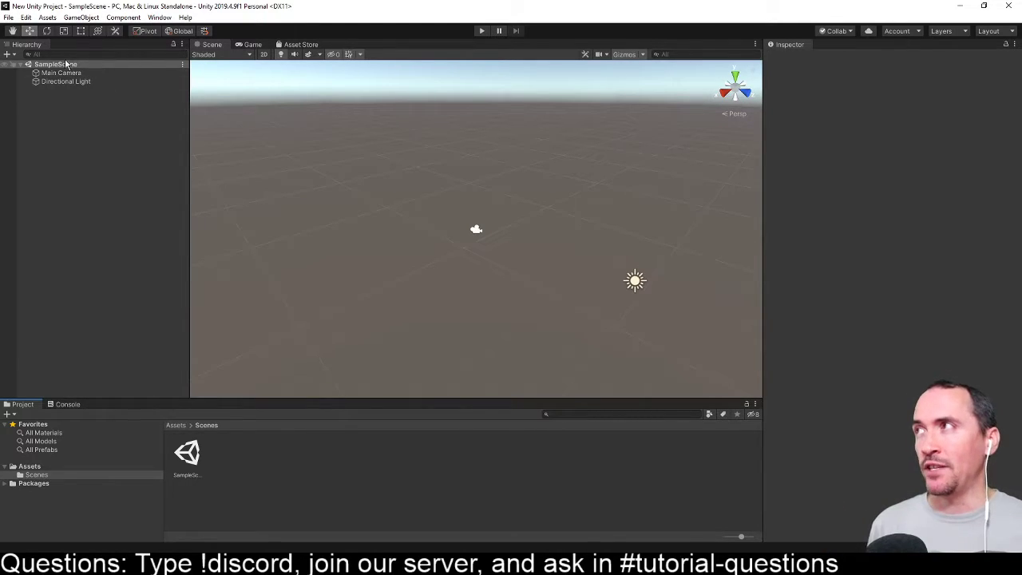
drag(23, 404, 47, 415)
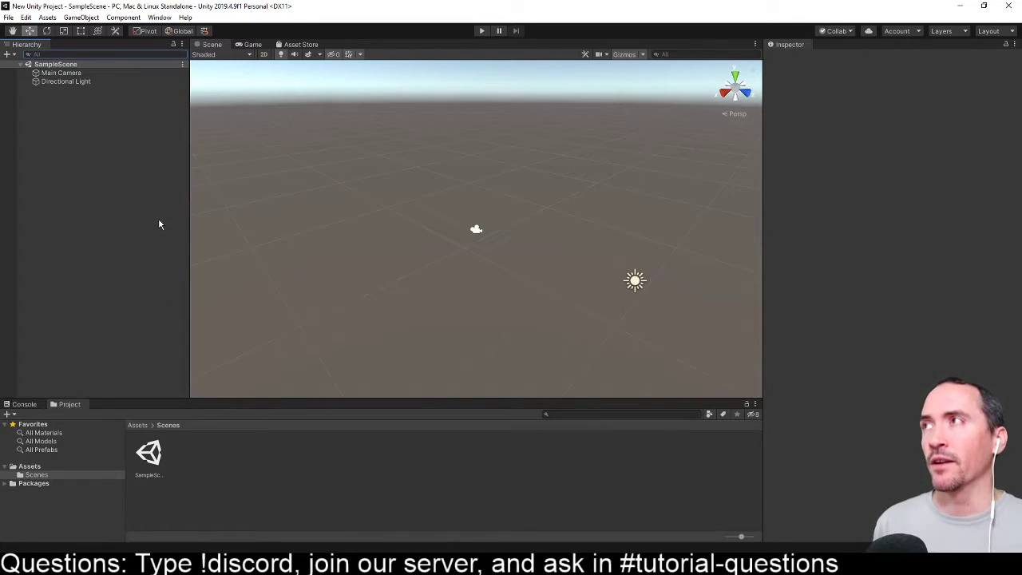
- Show the Game view and close the Asset Store panel
click(242, 46)
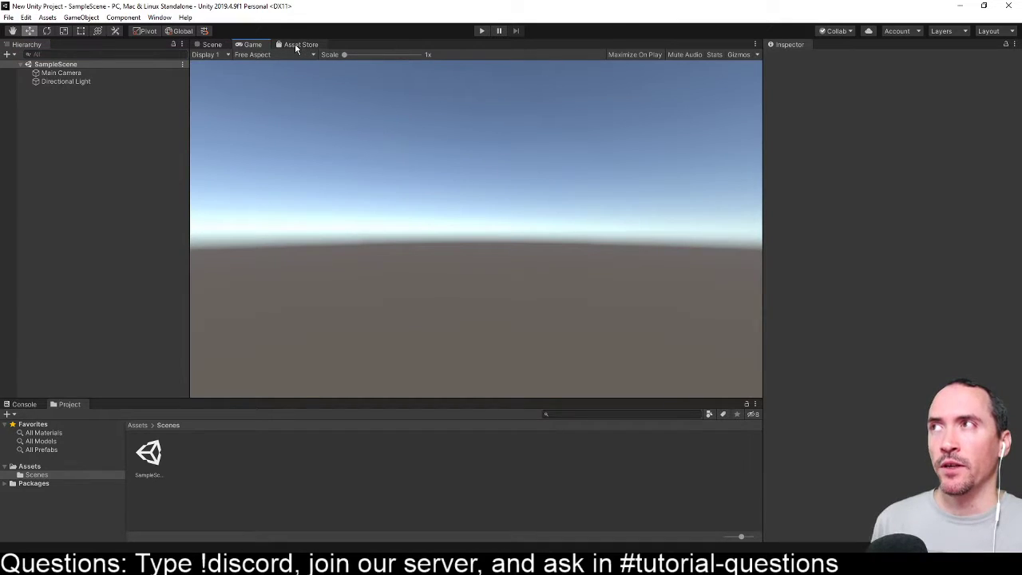
right_click(298, 46)
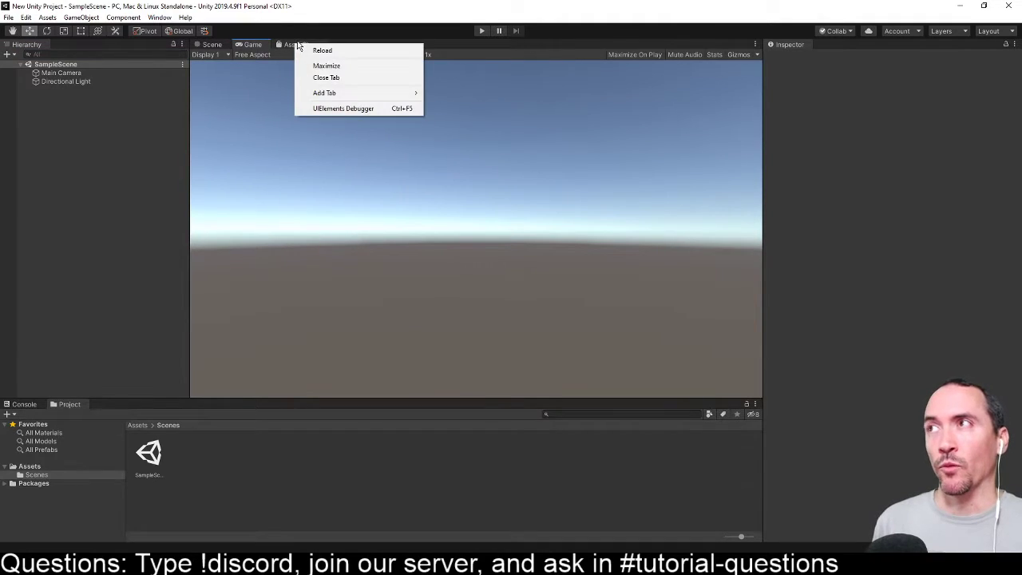
click(326, 78)
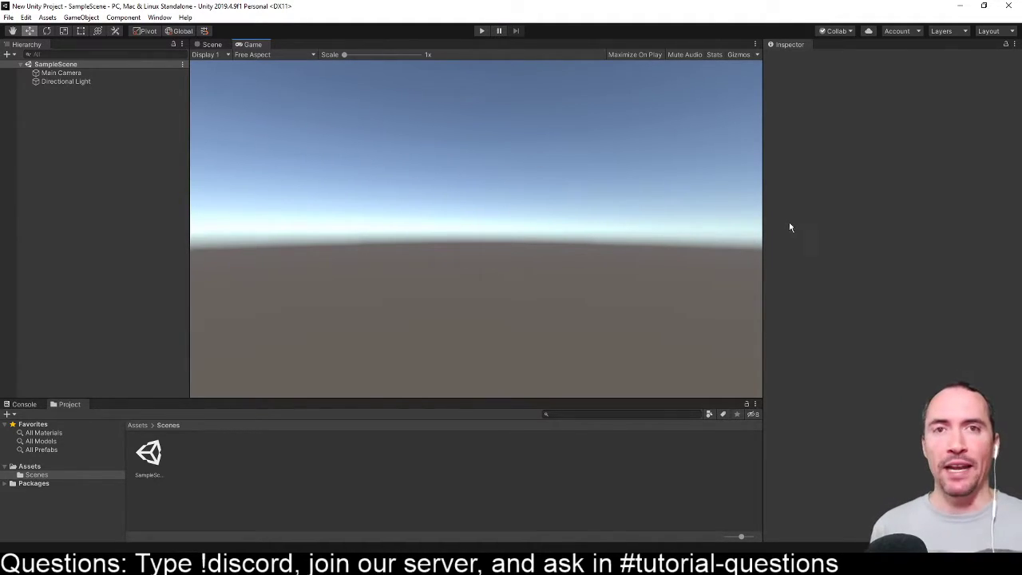
- Apply the saved Mottzy Layout to the editor
click(159, 17)
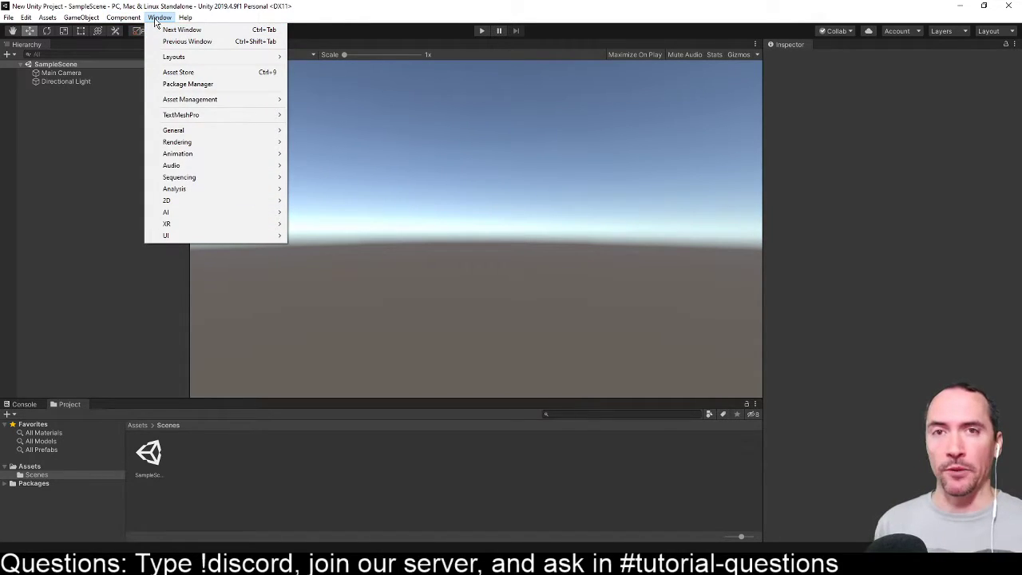
mouse_move(168, 56)
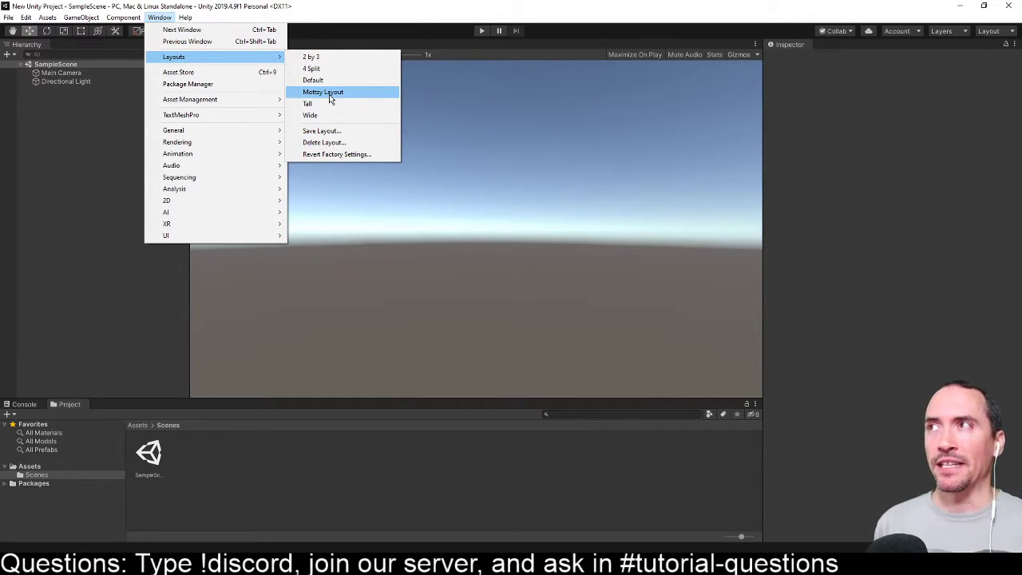
click(330, 96)
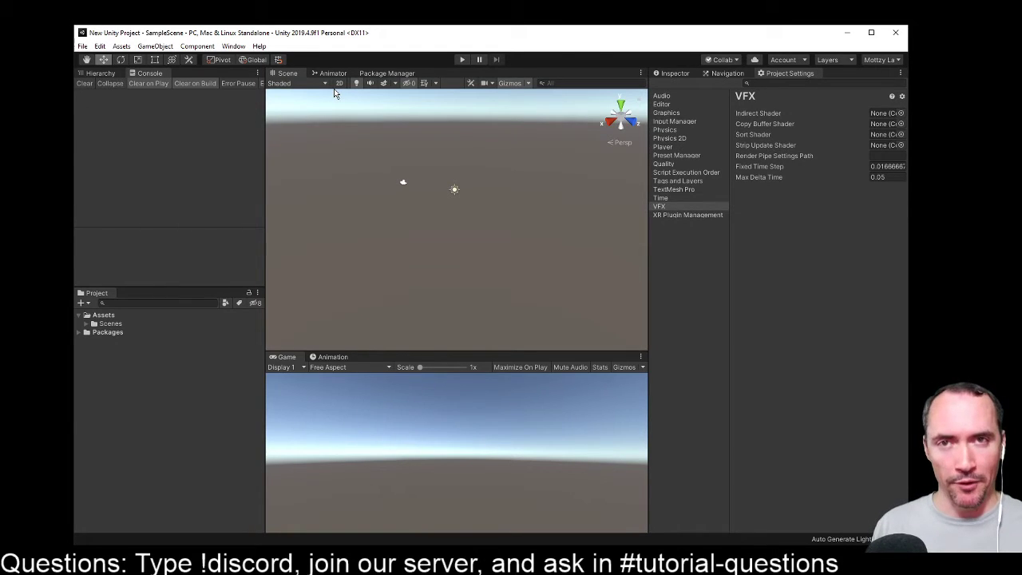
- Reset the editor to the Default layout and maximize its window
click(234, 47)
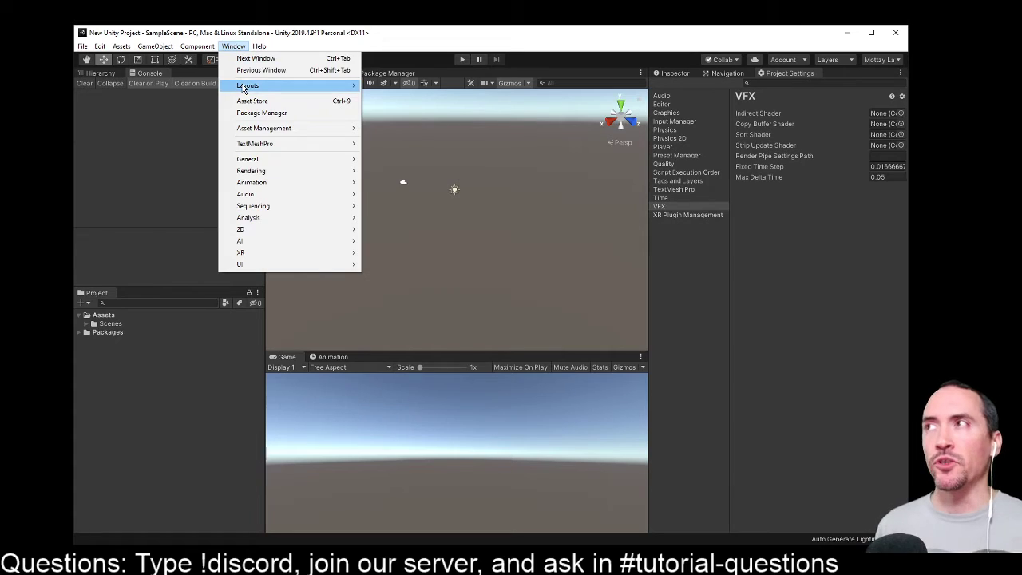
mouse_move(246, 88)
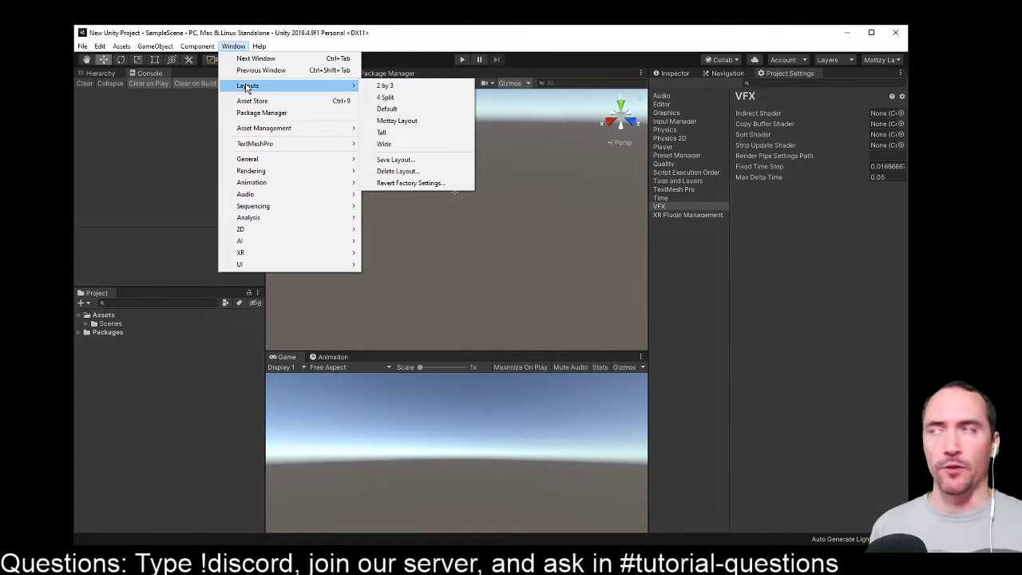
click(386, 109)
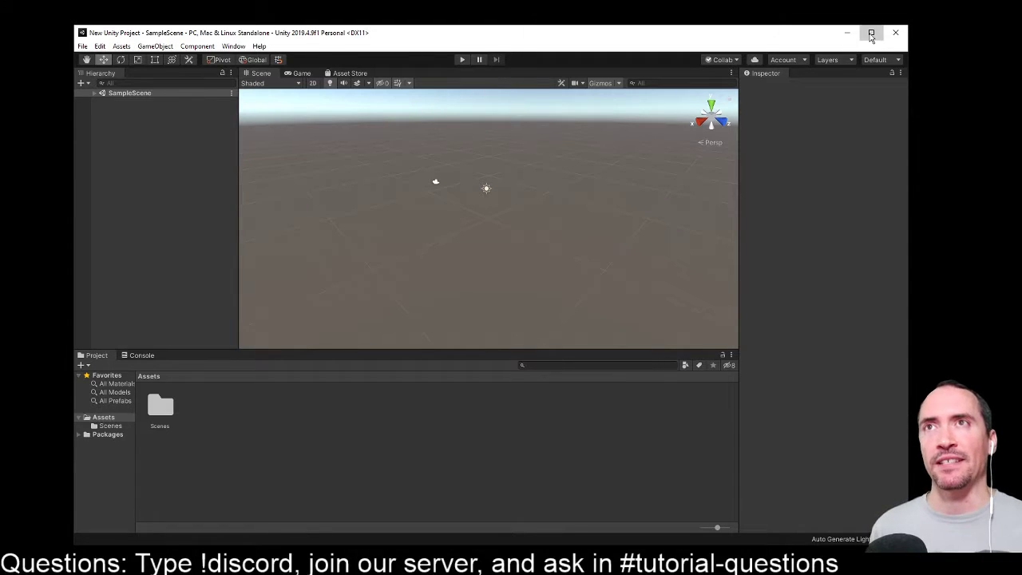
click(871, 33)
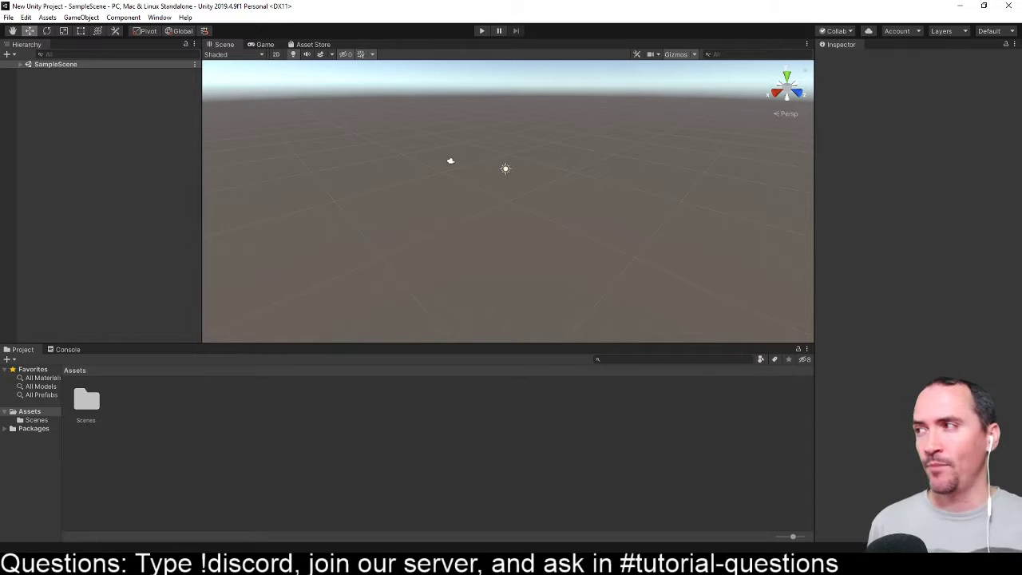
- Widen the project's folder tree, show the Assets folder in File Explorer, and return to Unity
drag(62, 438, 97, 451)
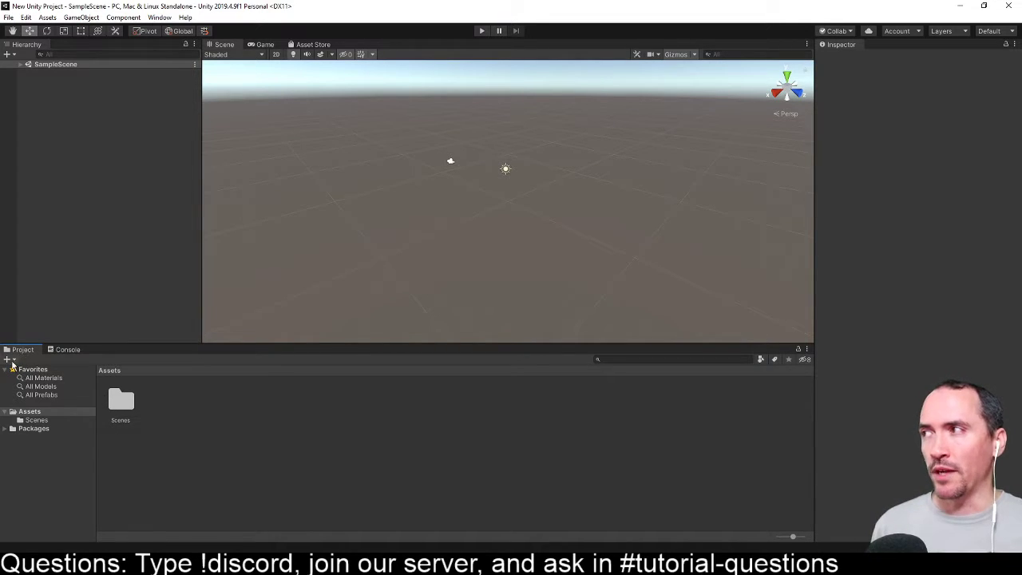
right_click(35, 413)
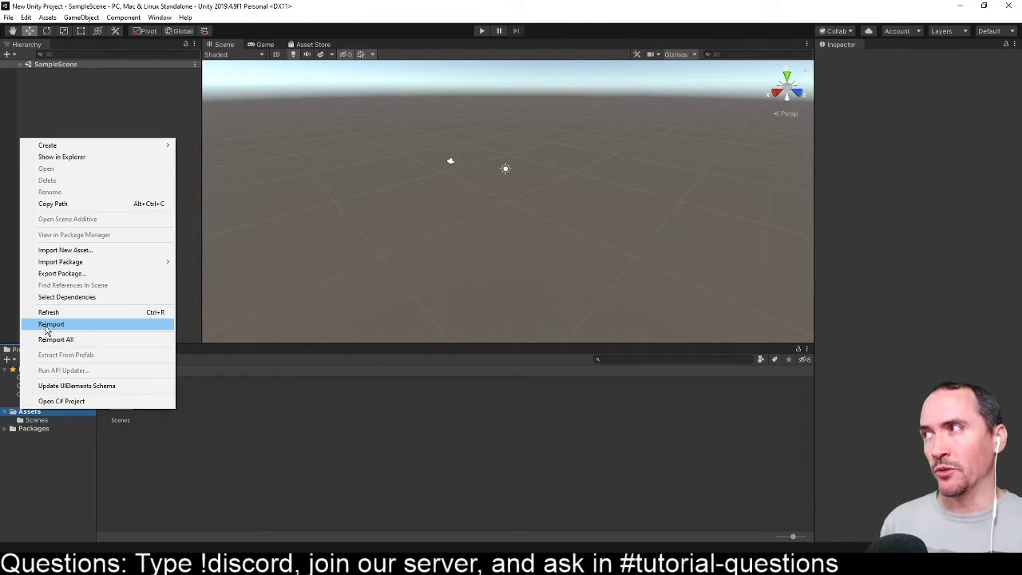
click(64, 157)
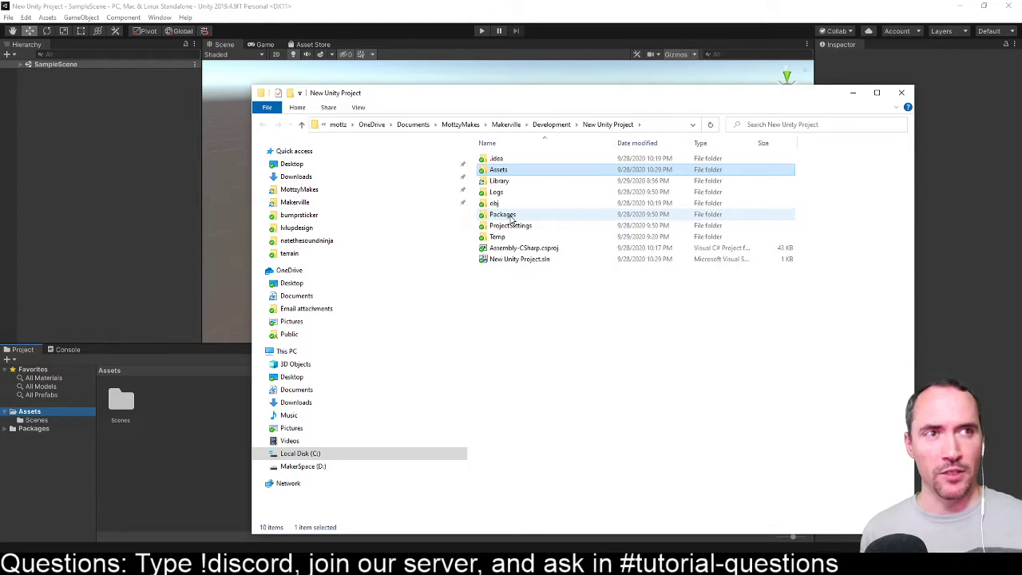
click(197, 449)
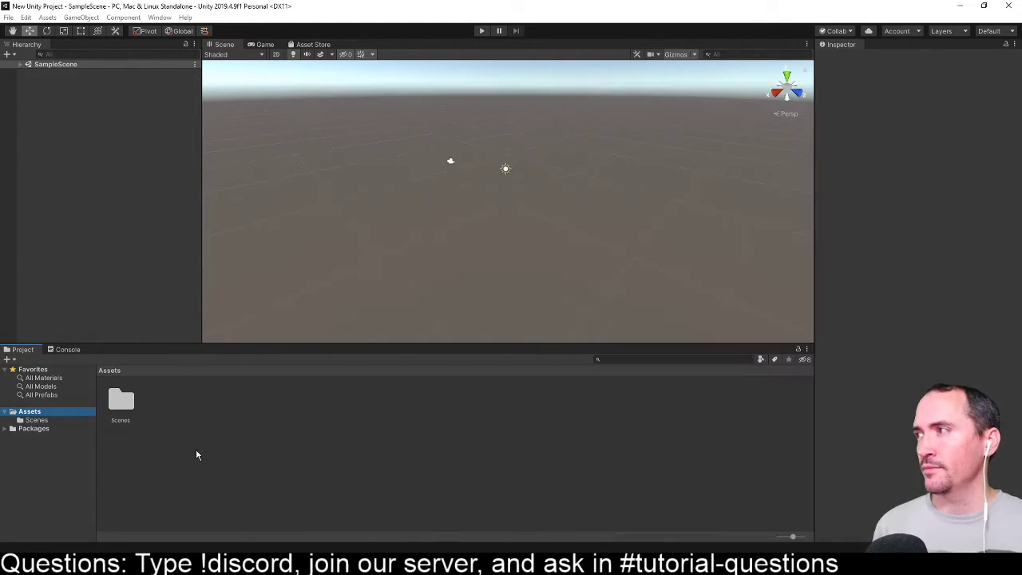
click(29, 412)
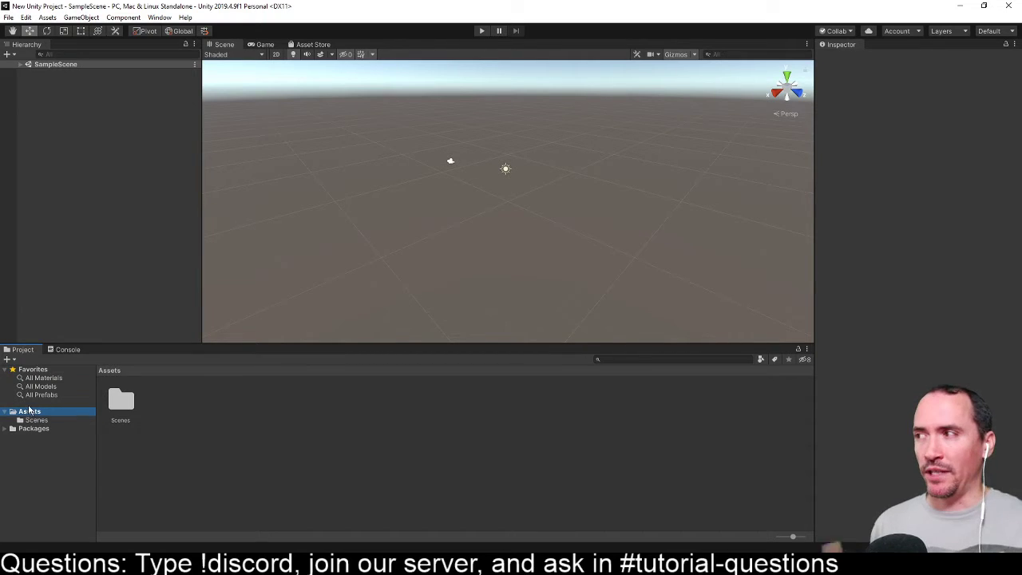
right_click(30, 412)
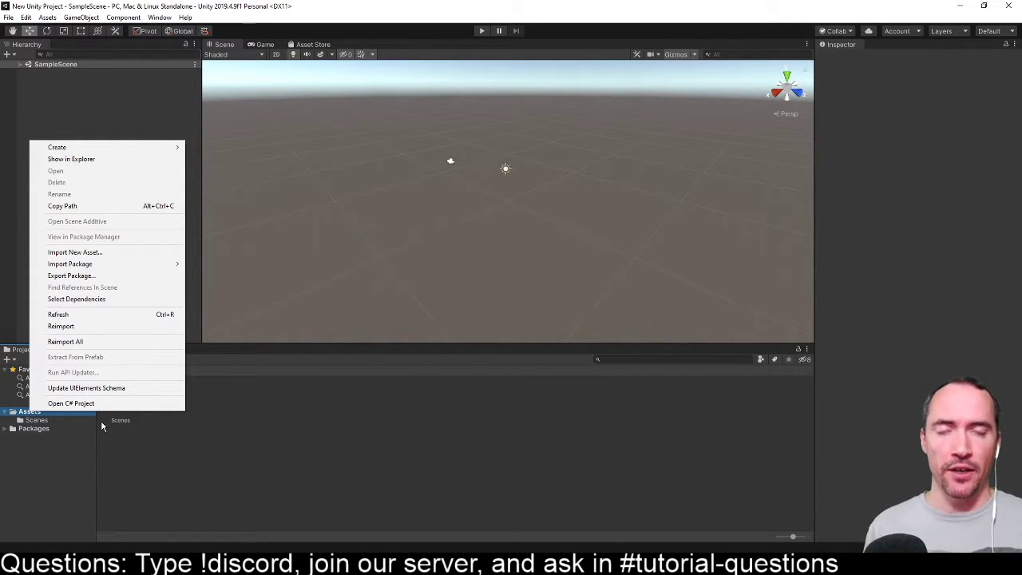
click(209, 446)
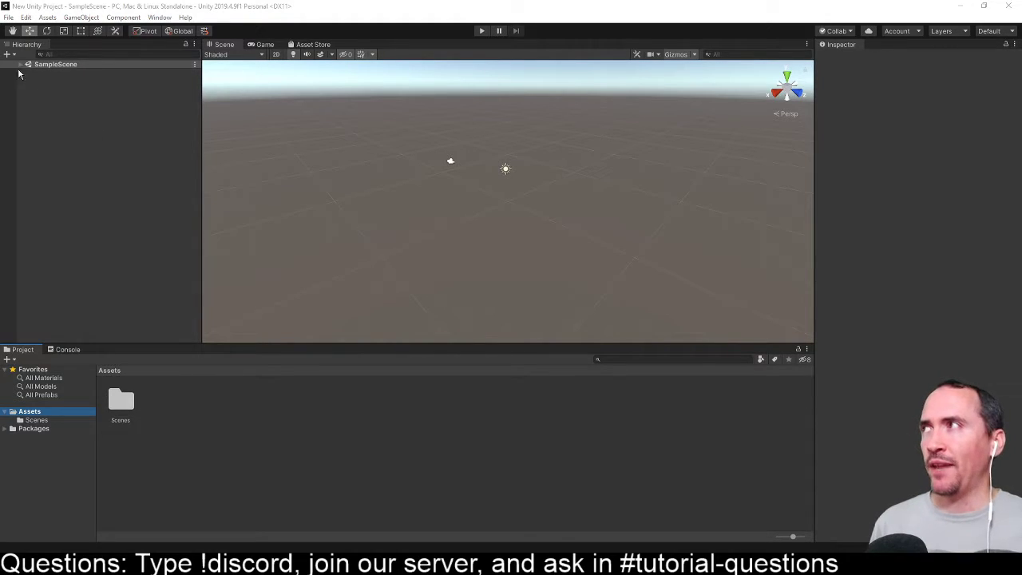
- Expand SampleScene in the Hierarchy to list its game objects
click(18, 44)
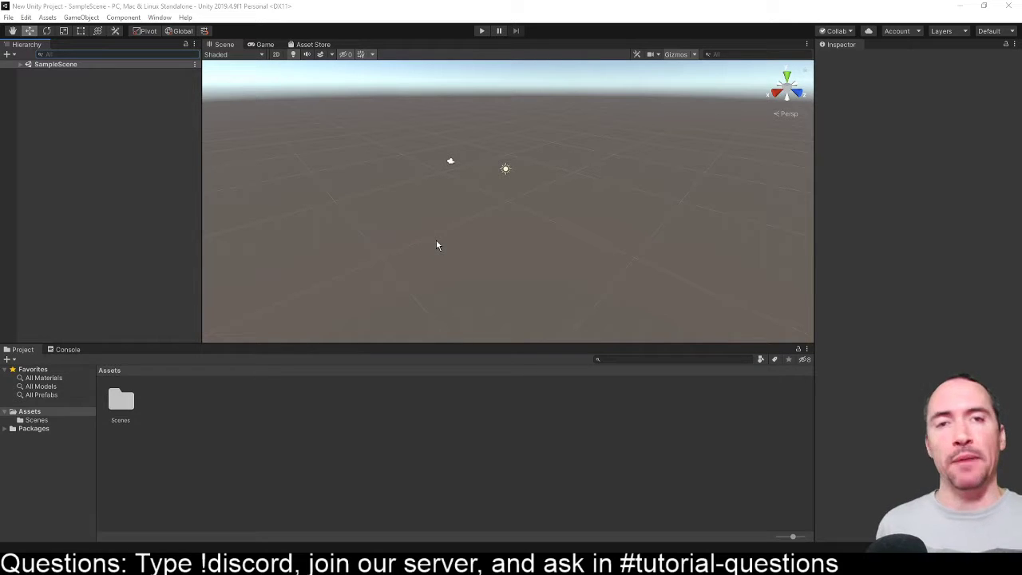
click(24, 66)
click(20, 64)
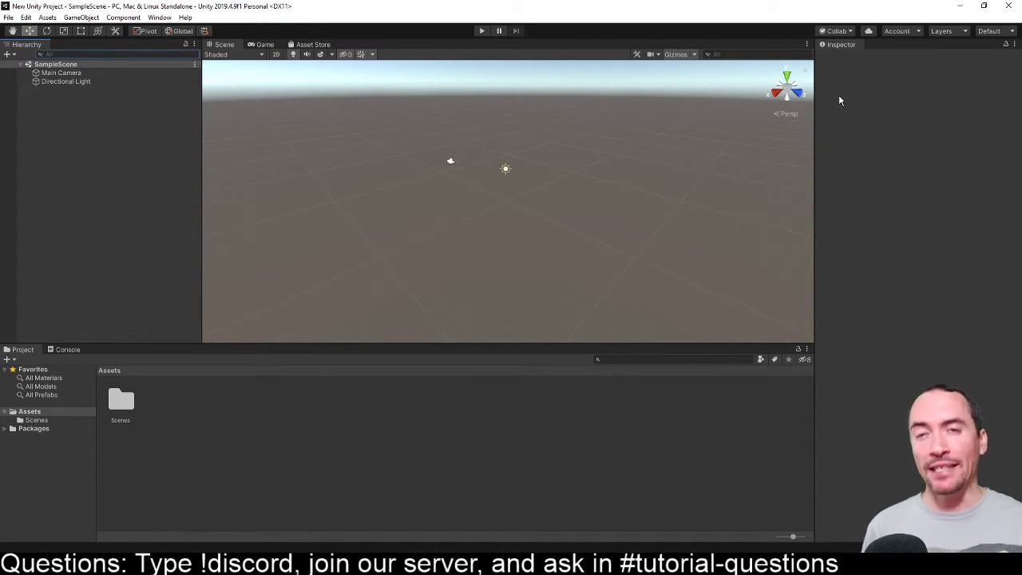
- Open the Scenes folder in the project's assets and select the SampleScene asset
click(121, 409)
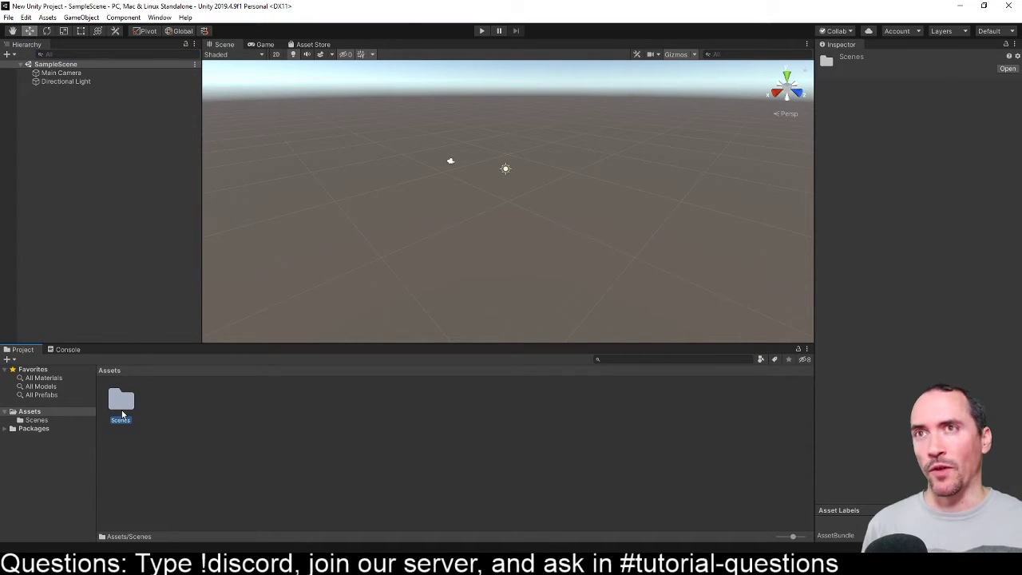
double_click(121, 406)
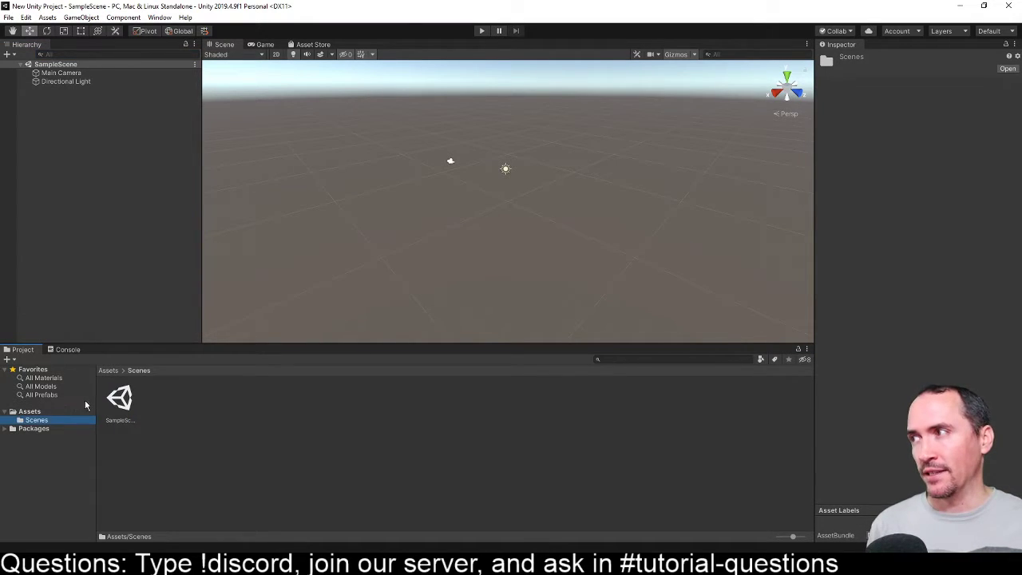
click(121, 404)
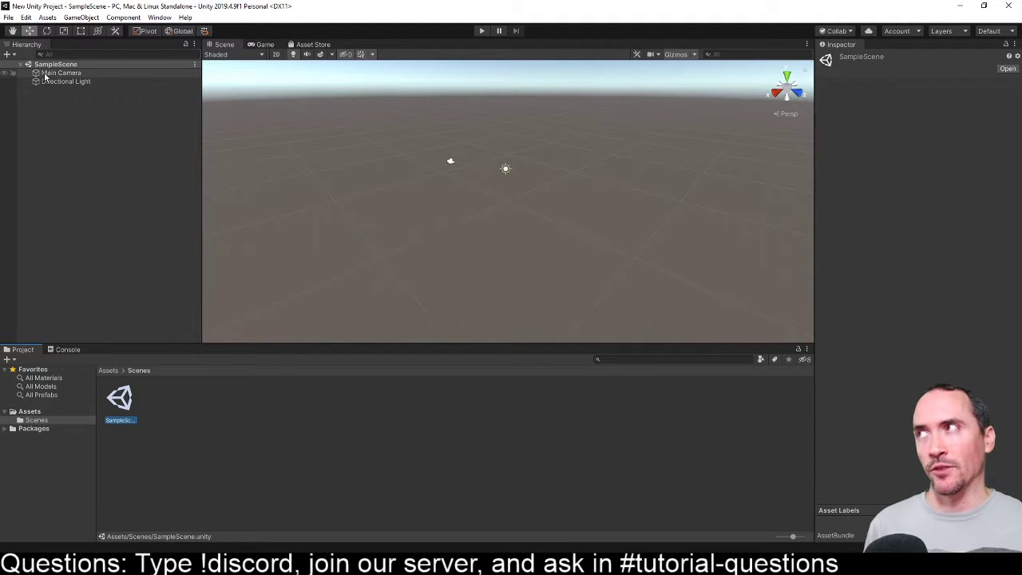
- Examine the Inspector components of the Main Camera and Directional Light in SampleScene, ending with the Main Camera selected
click(160, 74)
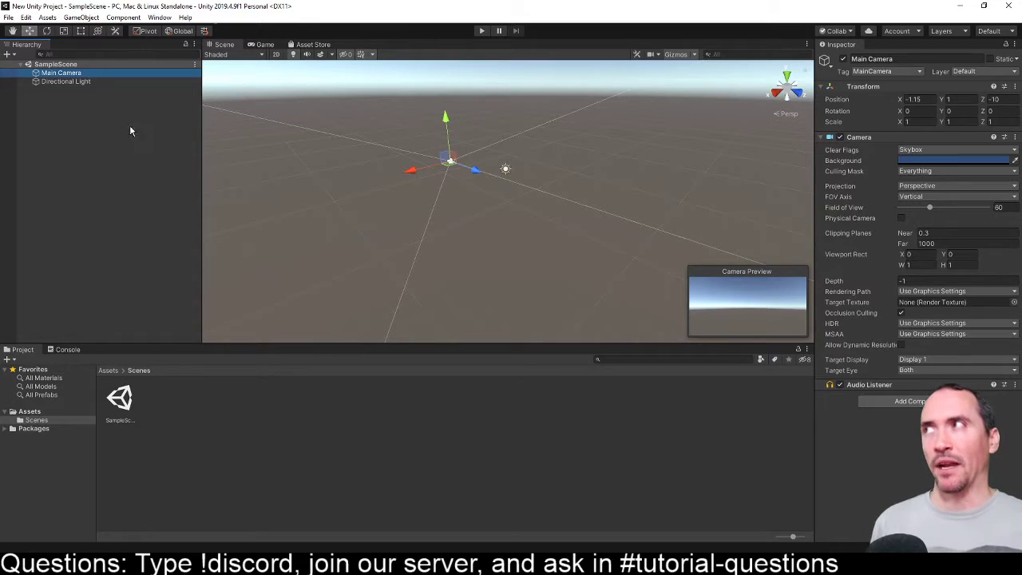
click(69, 82)
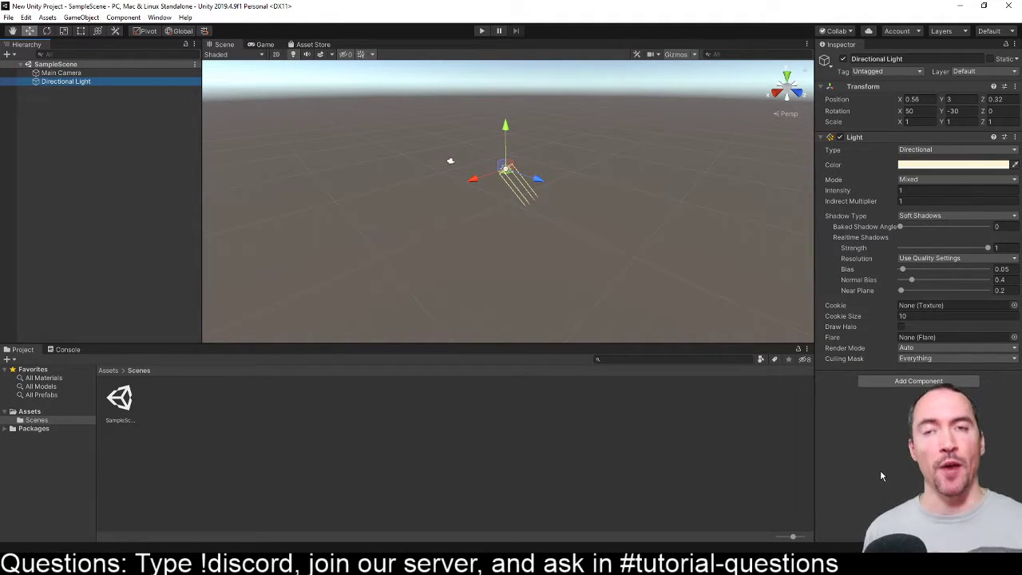
click(59, 74)
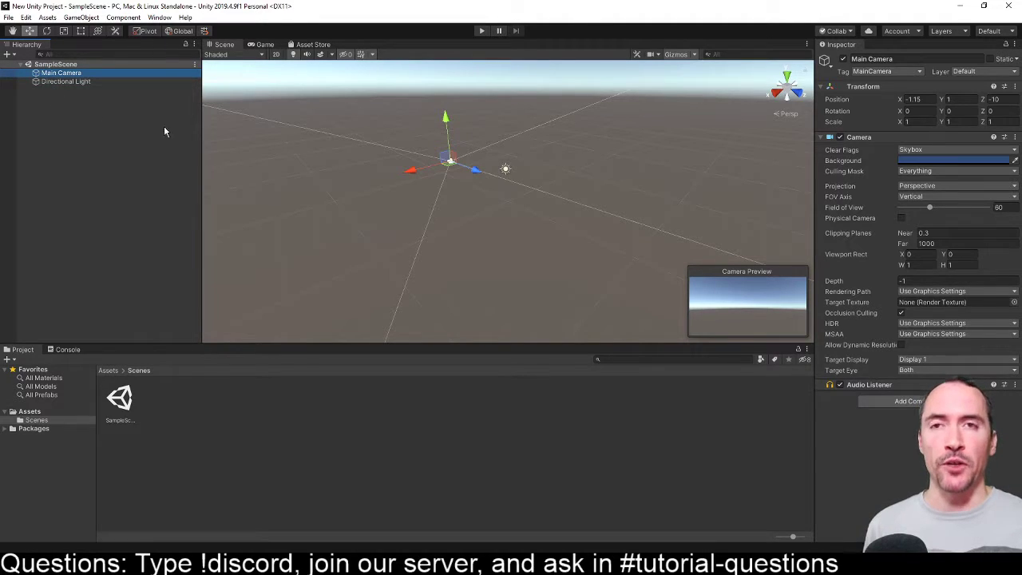
click(32, 421)
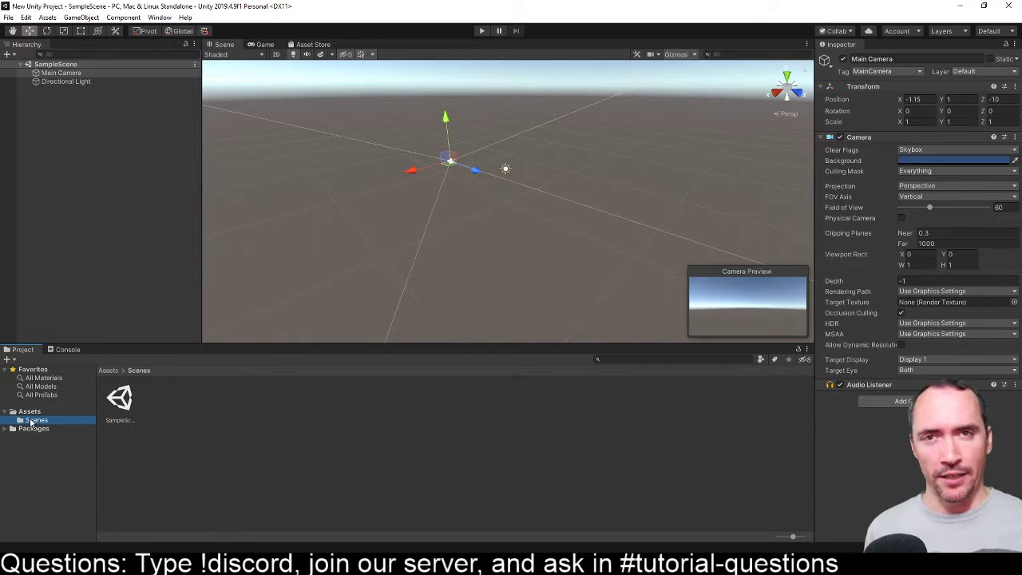
click(49, 81)
click(50, 64)
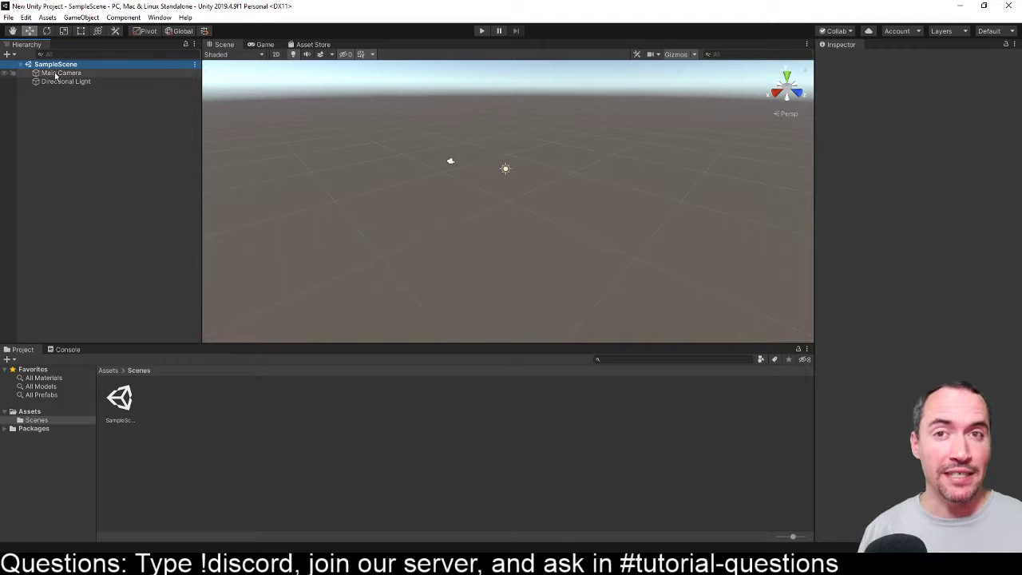
click(57, 72)
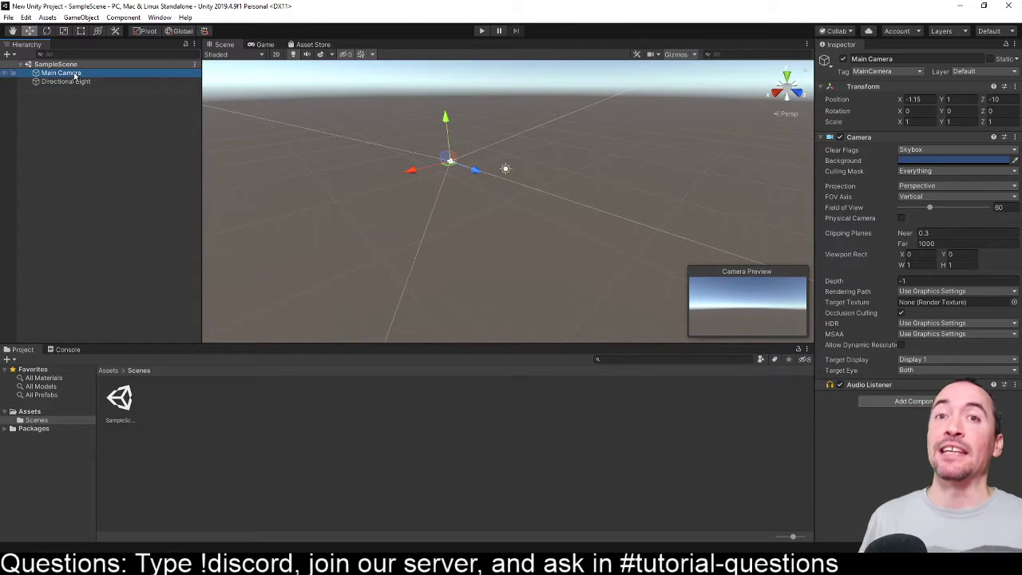
- Compare the Inspector components of the Directional Light and the Main Camera, finishing on the Main Camera
click(77, 82)
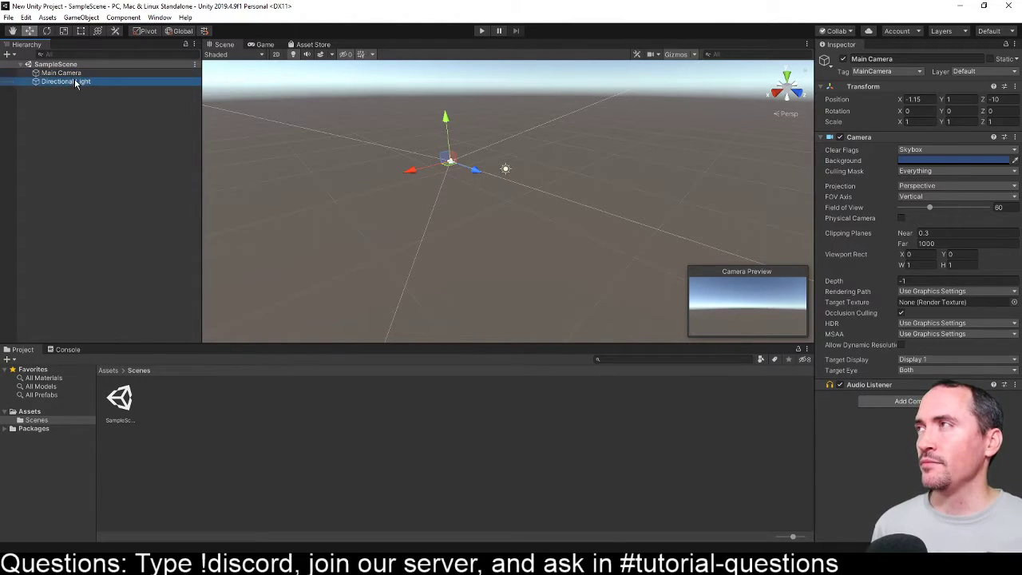
click(64, 73)
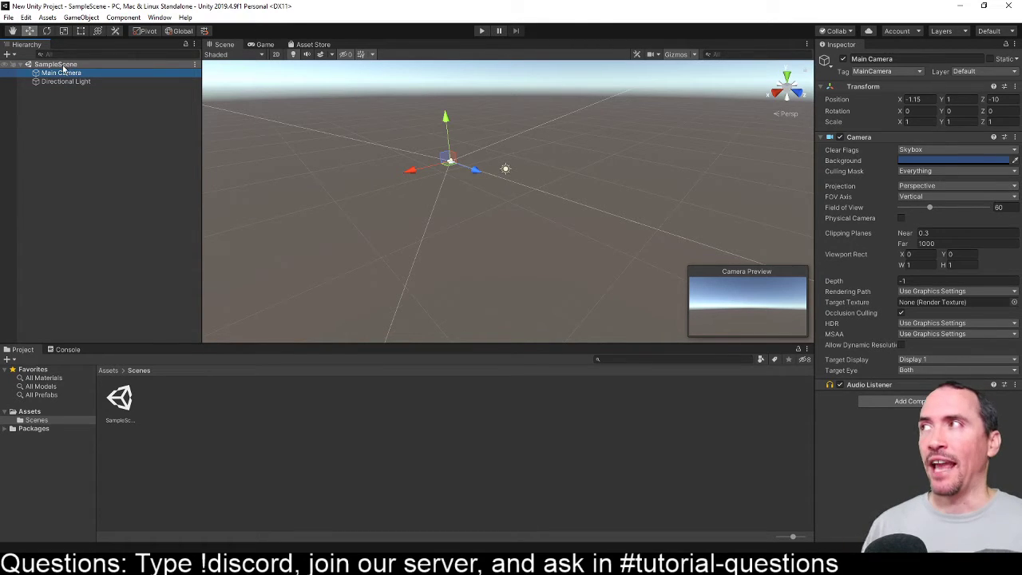
click(66, 82)
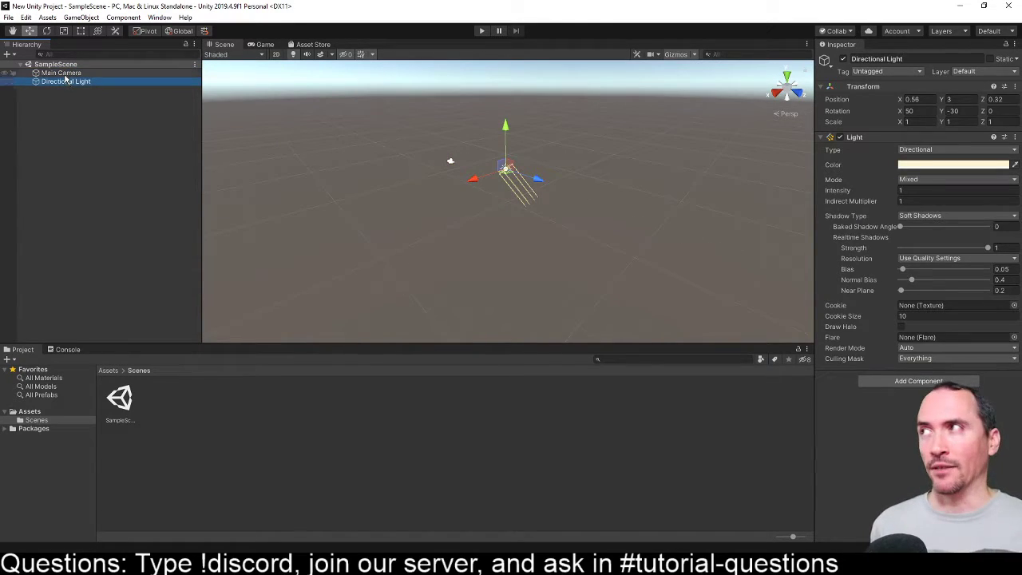
click(63, 73)
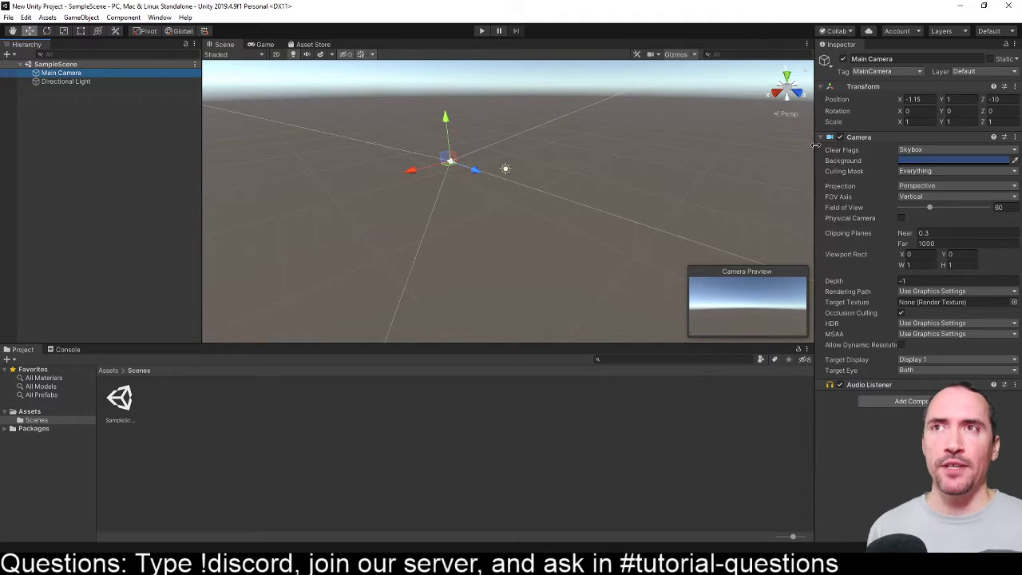
- Widen the Inspector and move the Main Camera along its Z axis to about -6.45
drag(814, 146, 626, 142)
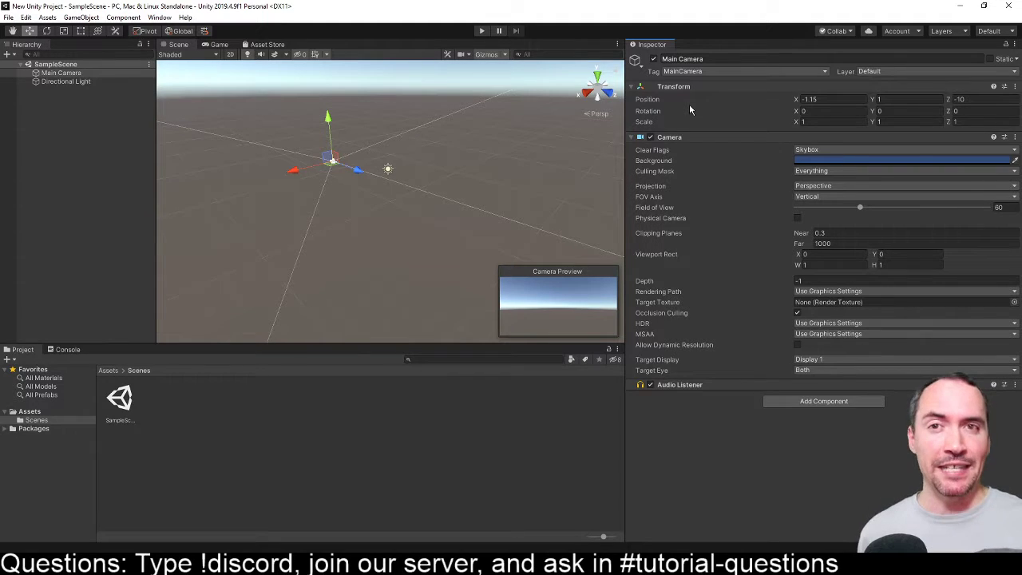
click(39, 73)
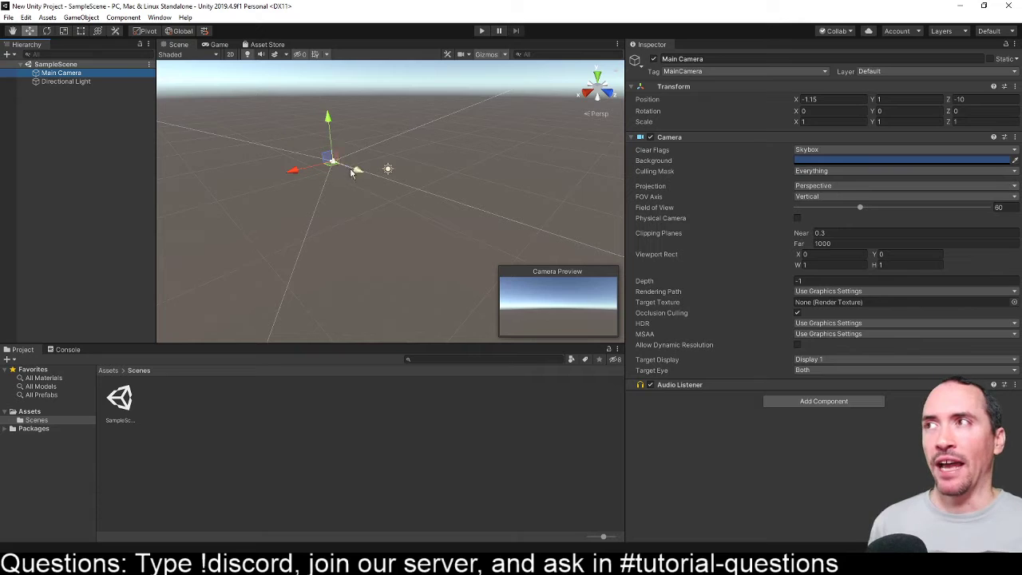
mouse_move(360, 174)
mouse_down()
mouse_move(391, 181)
mouse_move(378, 177)
mouse_up()
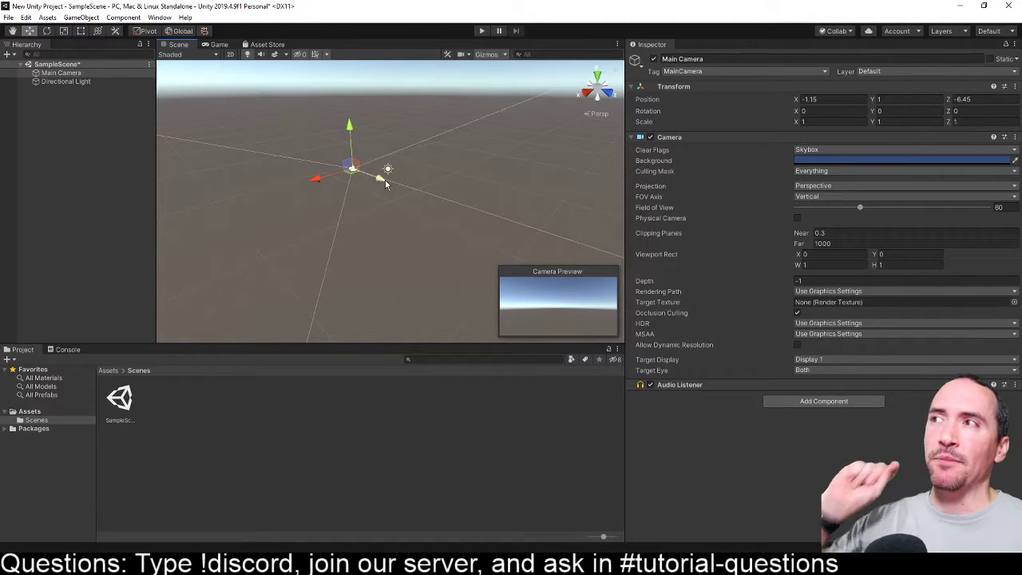
- Collapse the Main Camera's Camera component in the Inspector, keeping only its Transform expanded
click(681, 88)
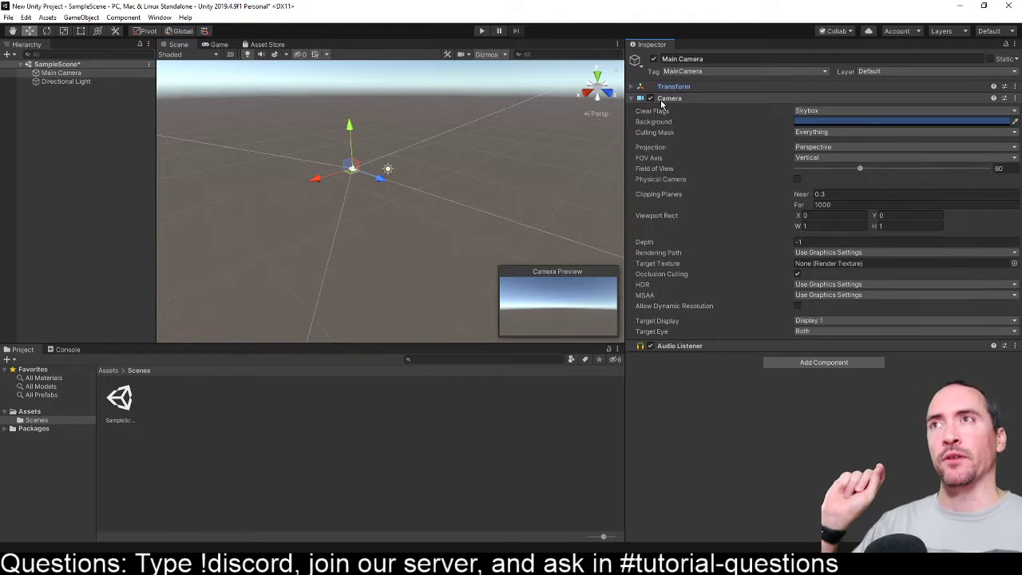
click(677, 99)
click(686, 112)
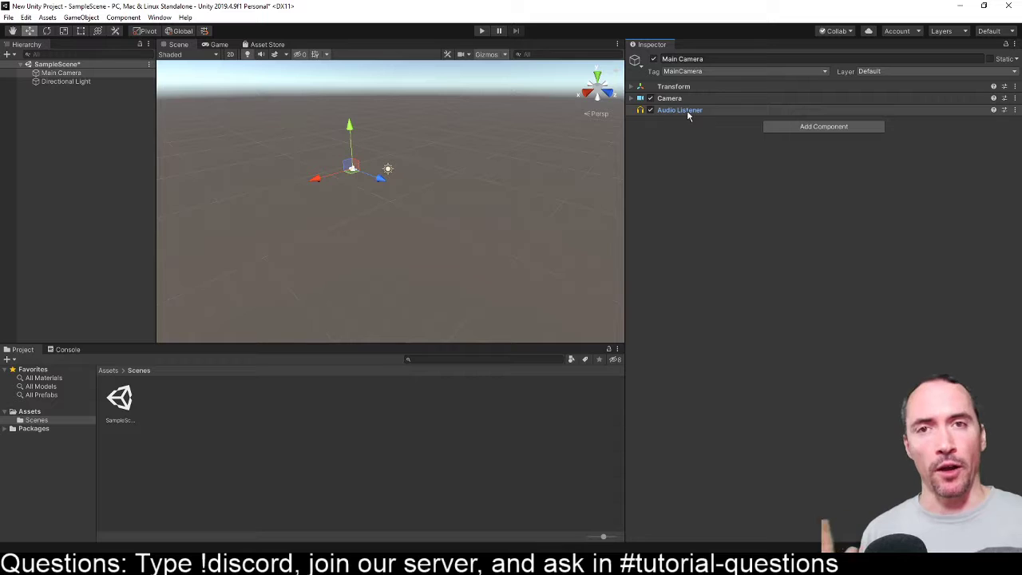
click(687, 88)
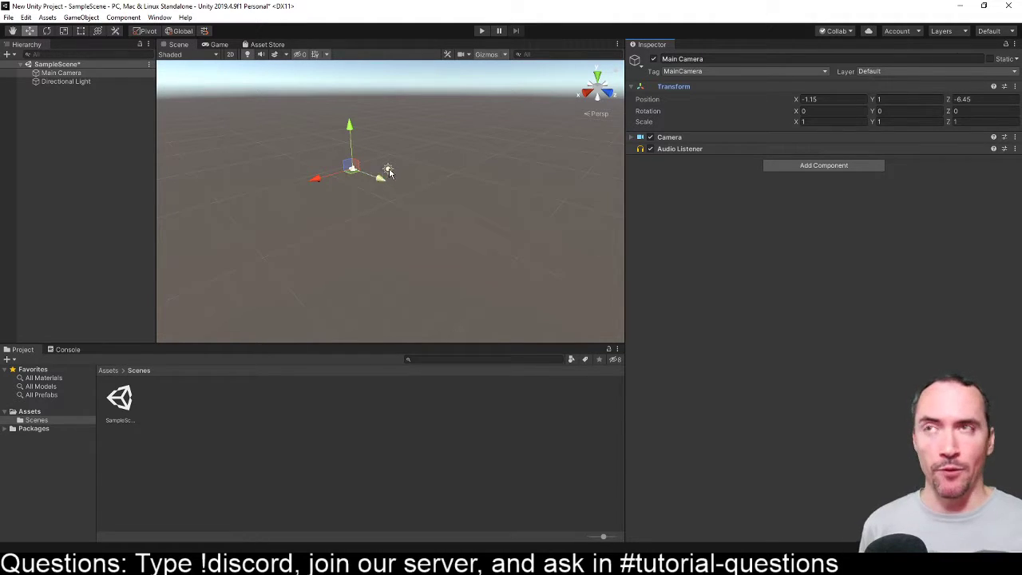
- Move the Main Camera in the Scene view to about X 3.26 and Y 5.04
click(75, 75)
click(82, 81)
click(81, 73)
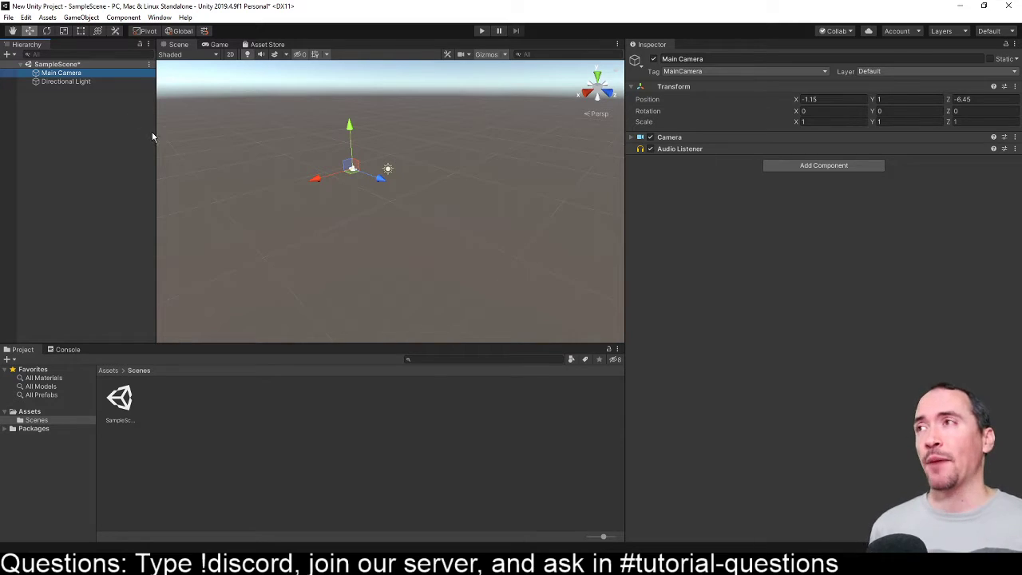
drag(314, 184, 271, 195)
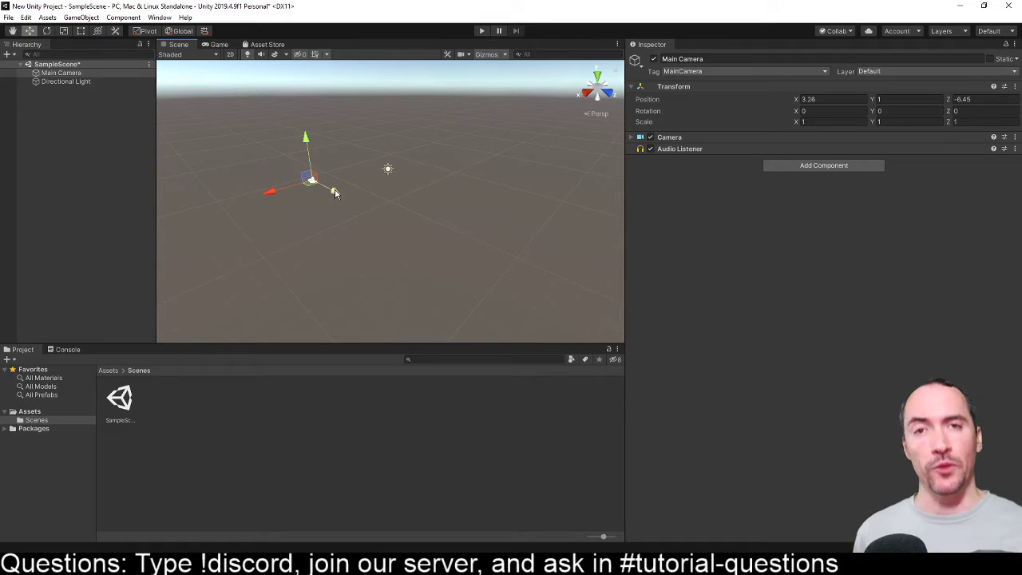
drag(306, 147, 300, 94)
- Expand the Main Camera's Camera component again and raise the Directional Light to about Y 4.1
click(743, 136)
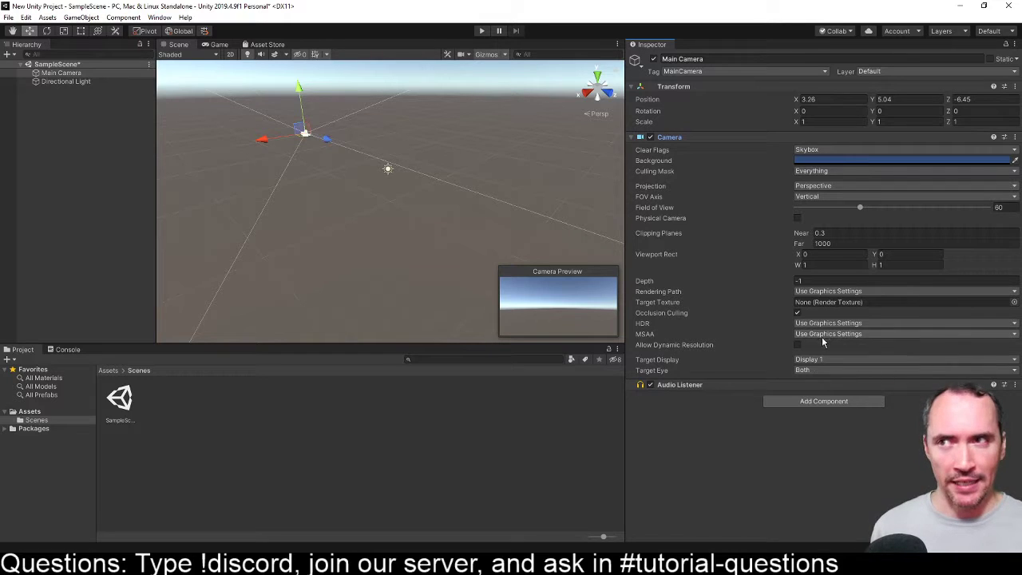
click(681, 385)
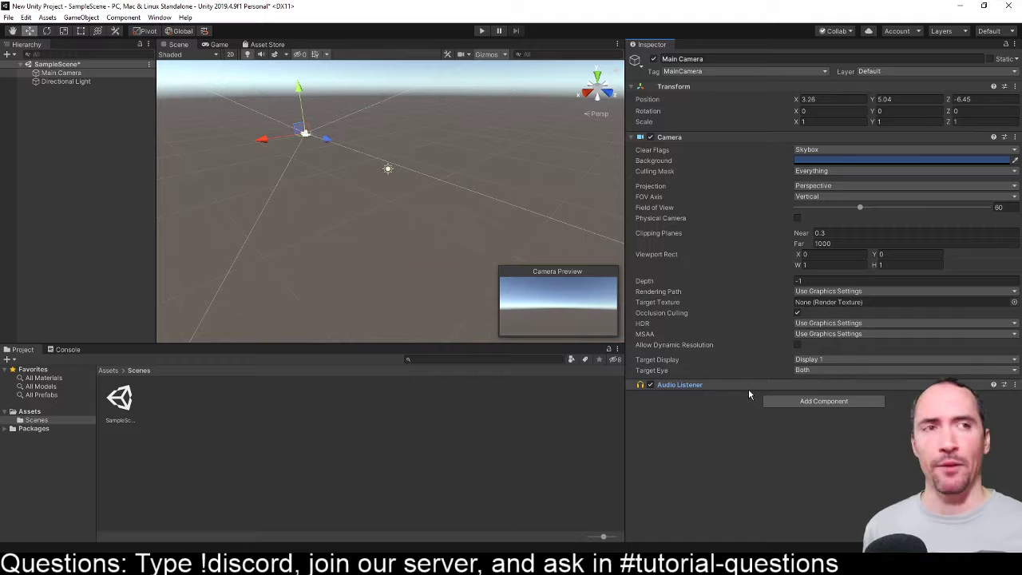
click(78, 82)
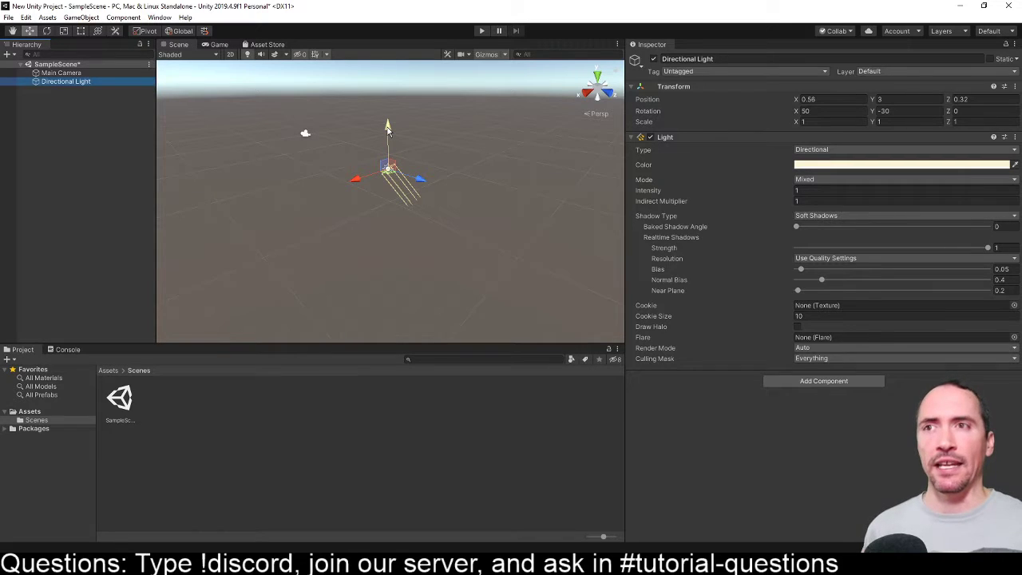
mouse_move(390, 125)
mouse_down()
mouse_move(391, 84)
mouse_move(390, 109)
mouse_up()
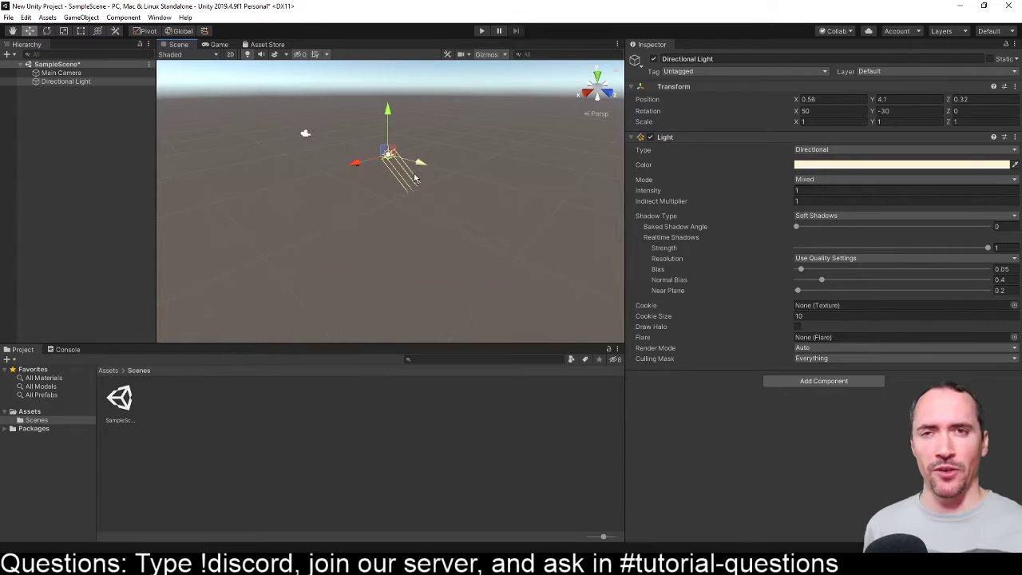
- Review the Main Camera and Directional Light once more by selecting each in turn, and clear the selection
click(305, 135)
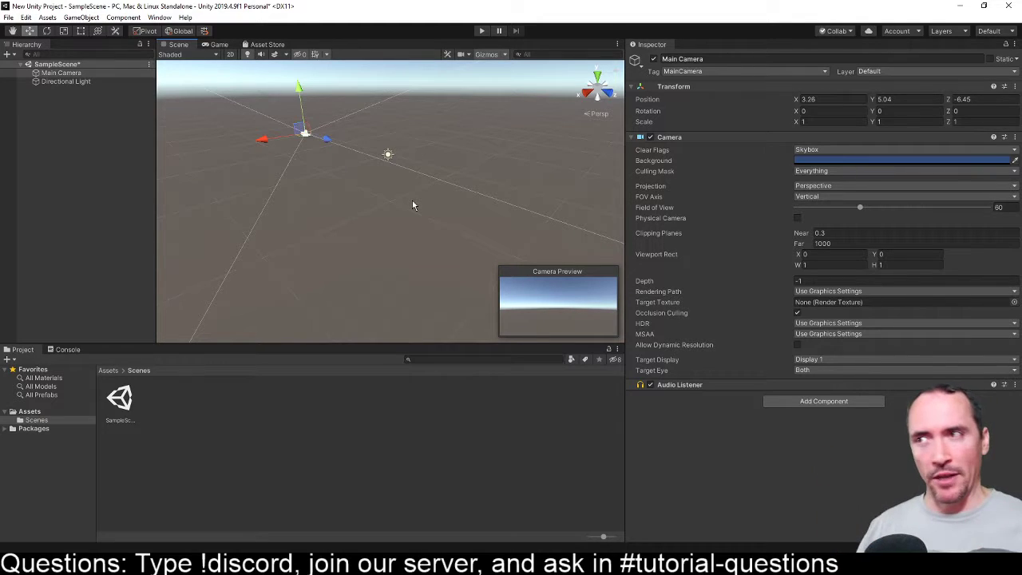
click(82, 82)
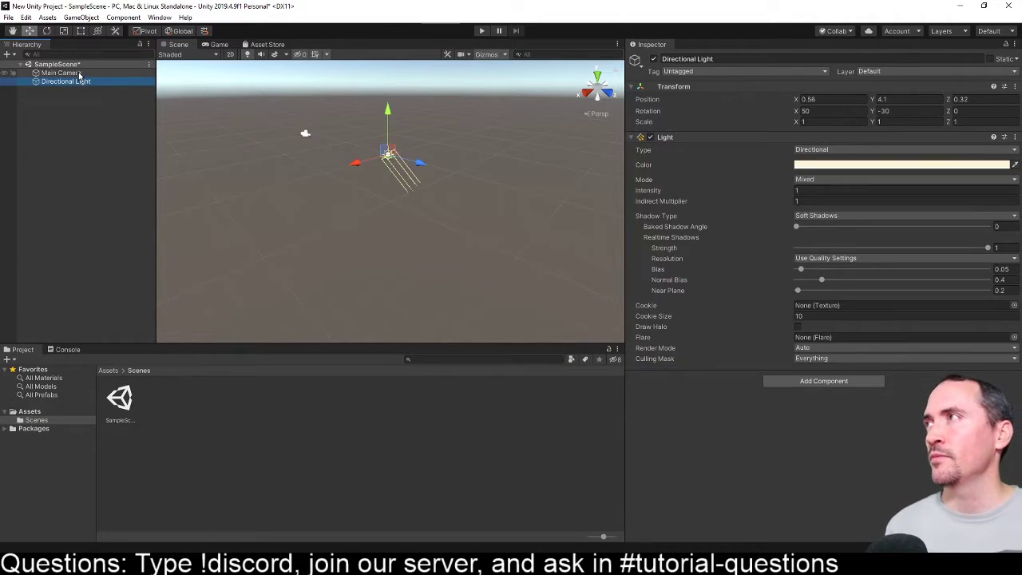
click(80, 73)
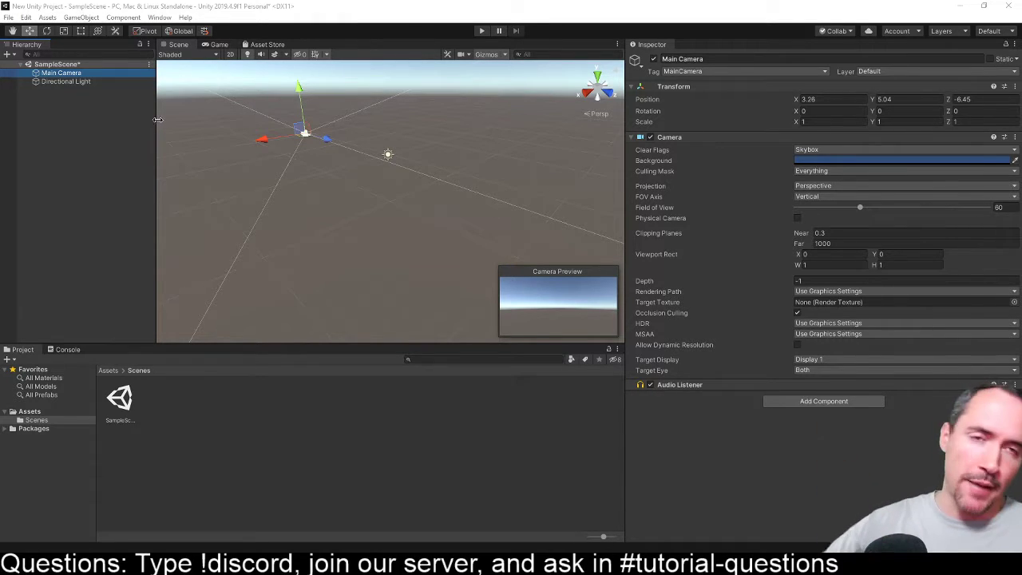
click(139, 416)
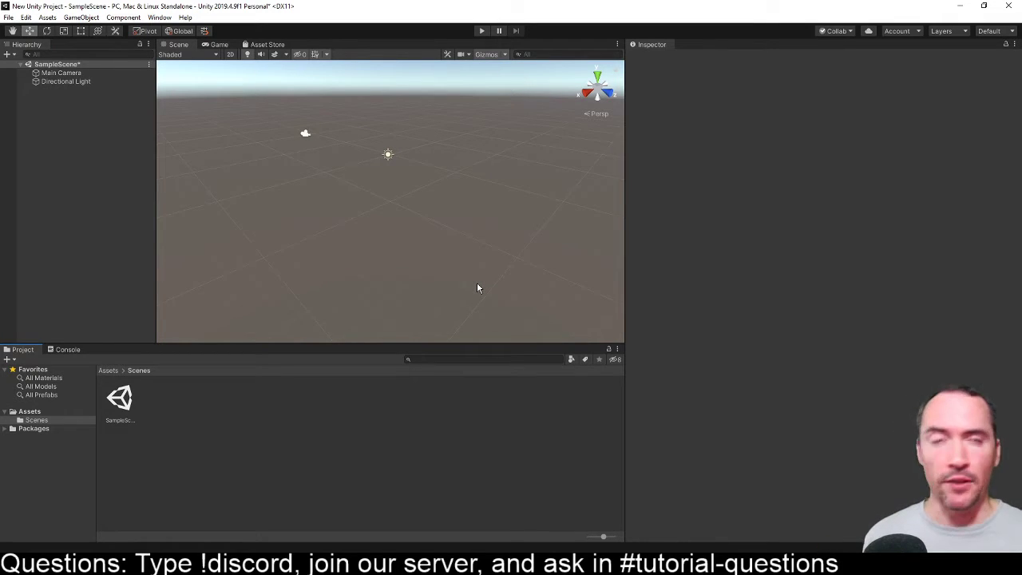
- Open the Project Settings and dock the window as a tab beside the Inspector
click(80, 18)
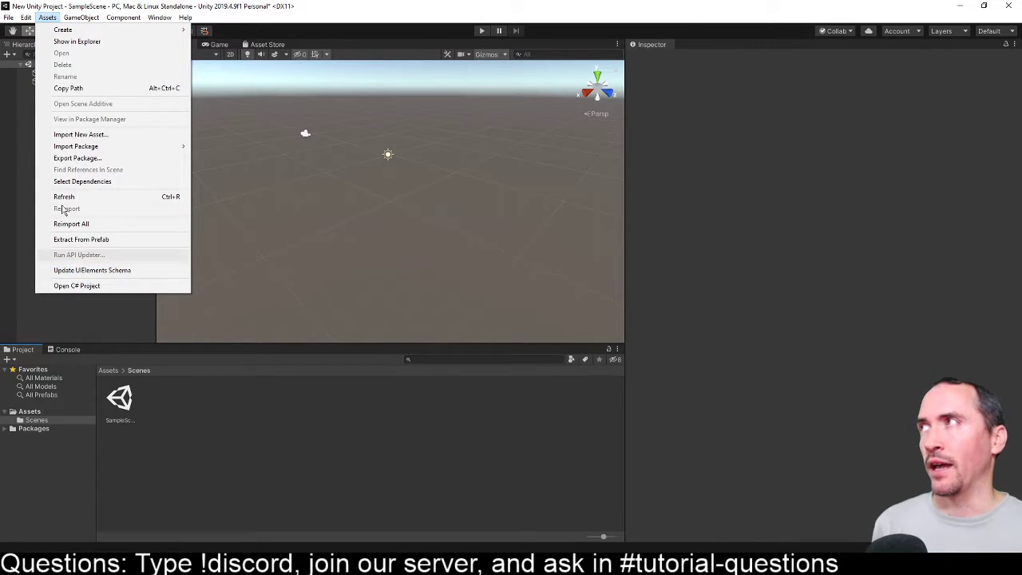
click(24, 19)
click(25, 19)
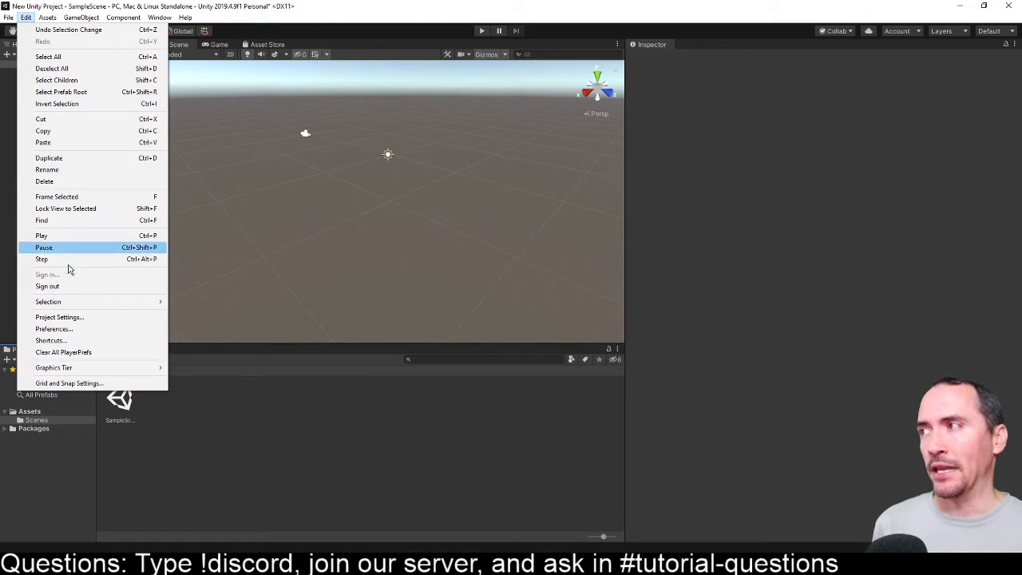
click(73, 317)
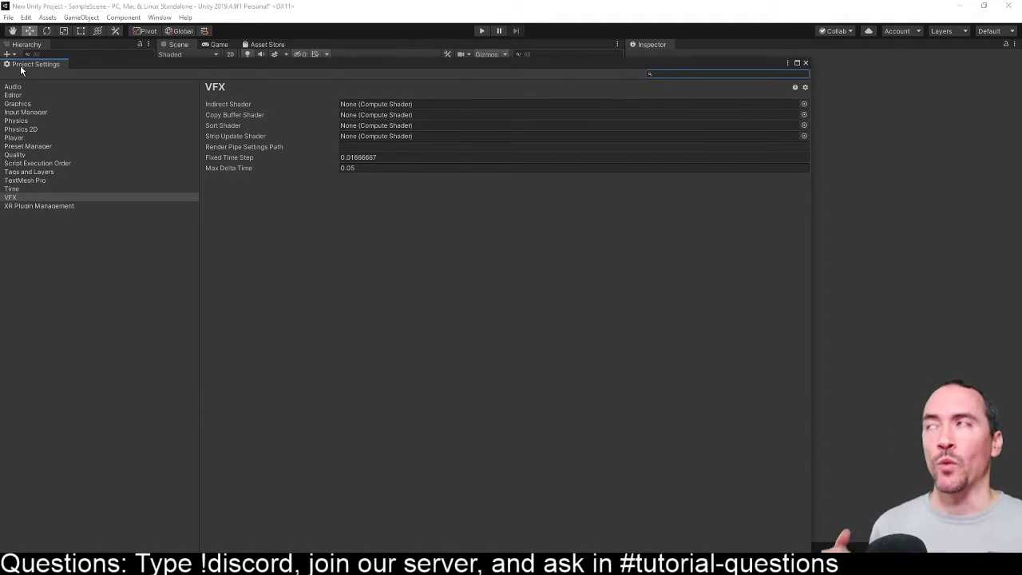
drag(22, 67, 733, 45)
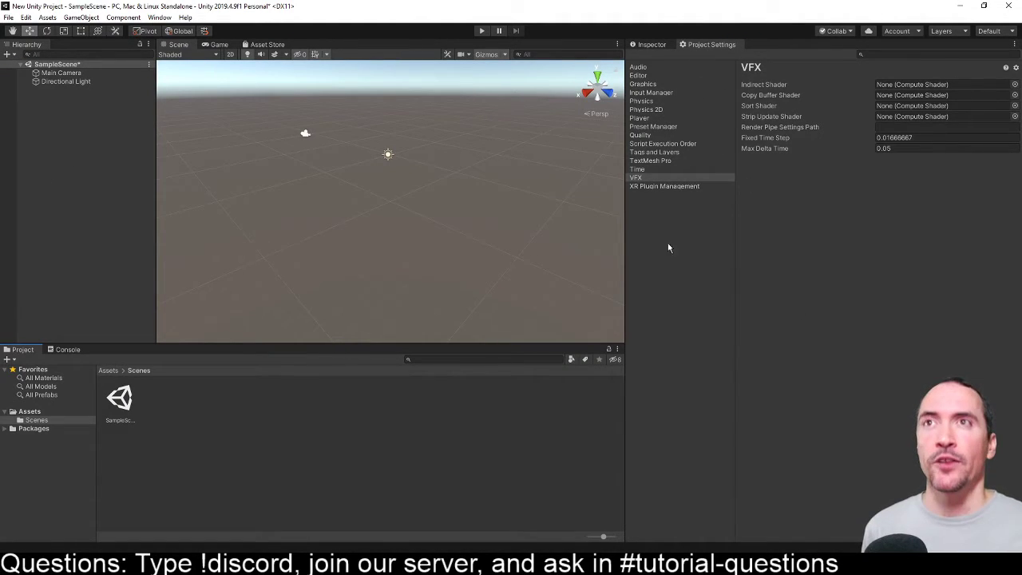
- View the Quality, Input Manager and Physics project settings, and show the Asset Store
click(654, 135)
click(650, 94)
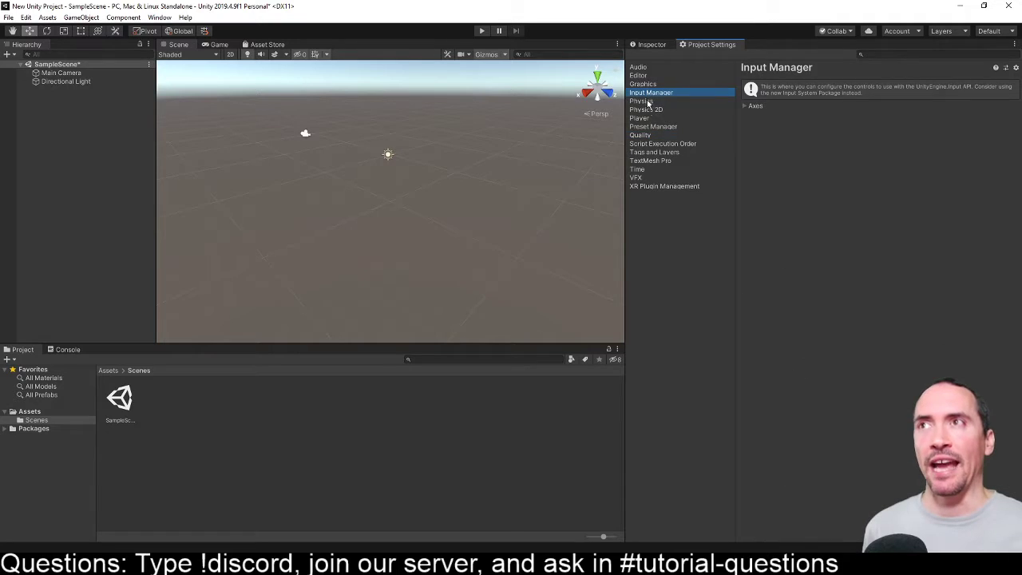
click(651, 103)
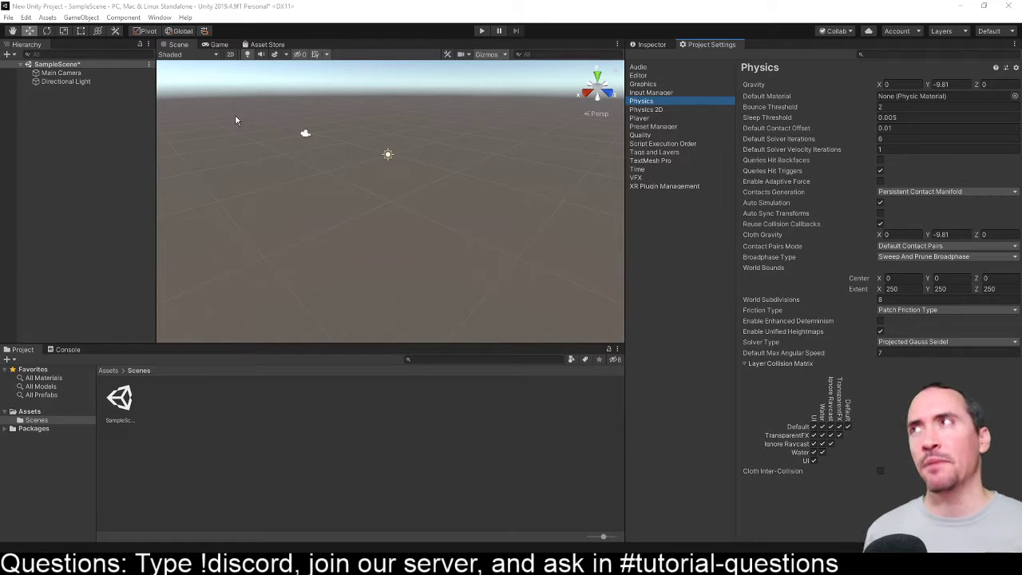
click(258, 46)
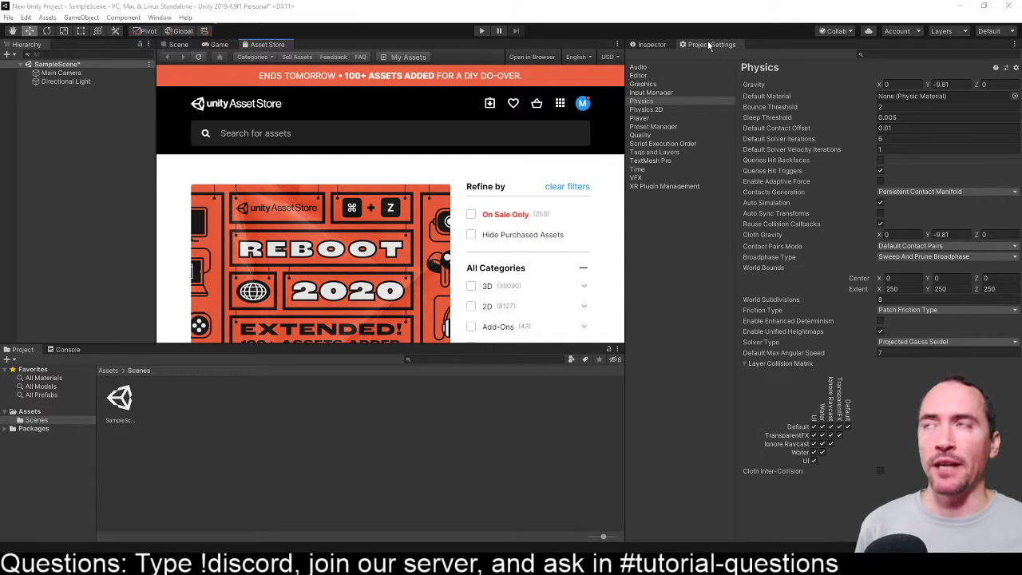
- Bring up the docked Project Settings again and close its tab beside the Inspector
click(26, 17)
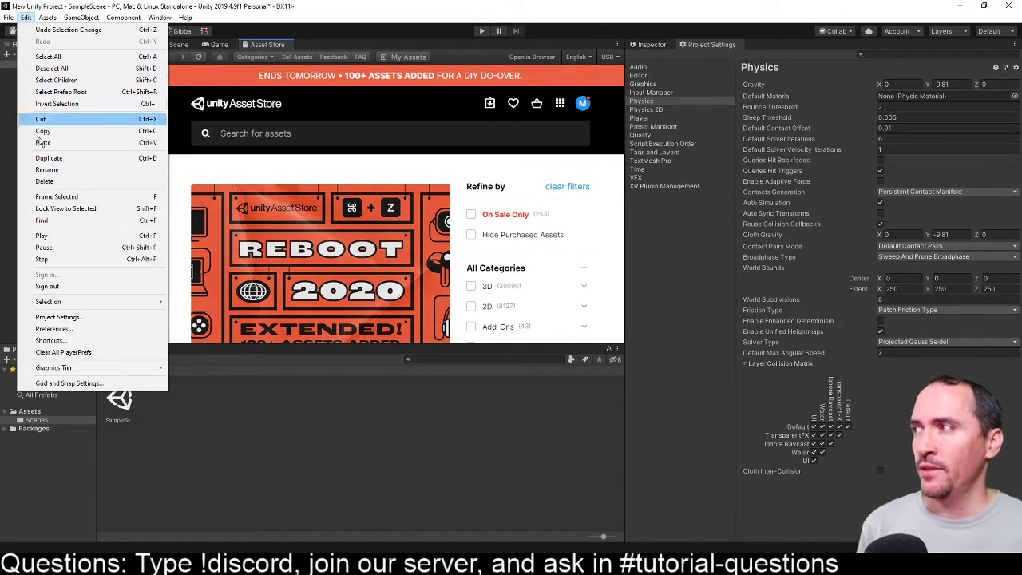
click(117, 319)
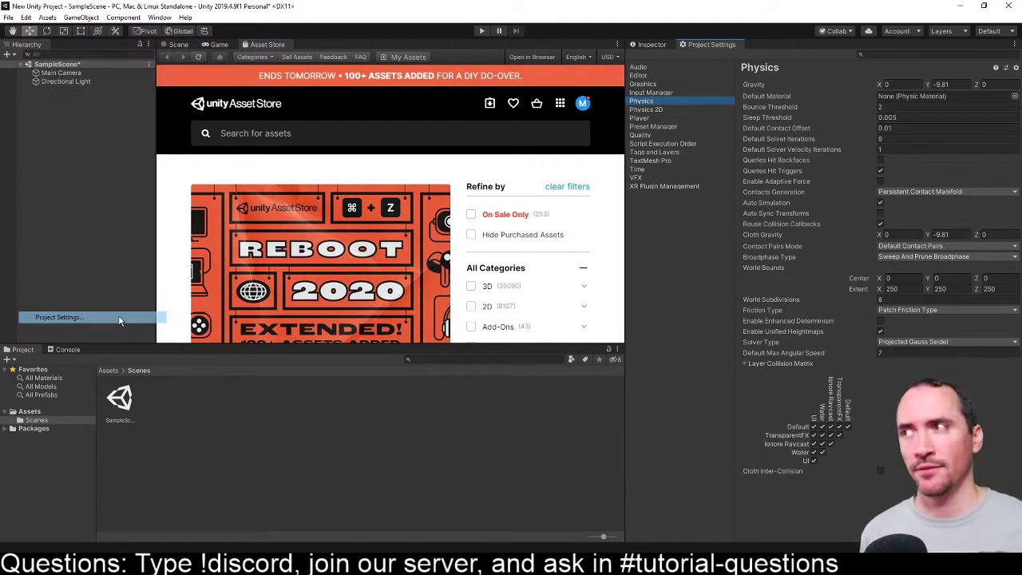
right_click(717, 41)
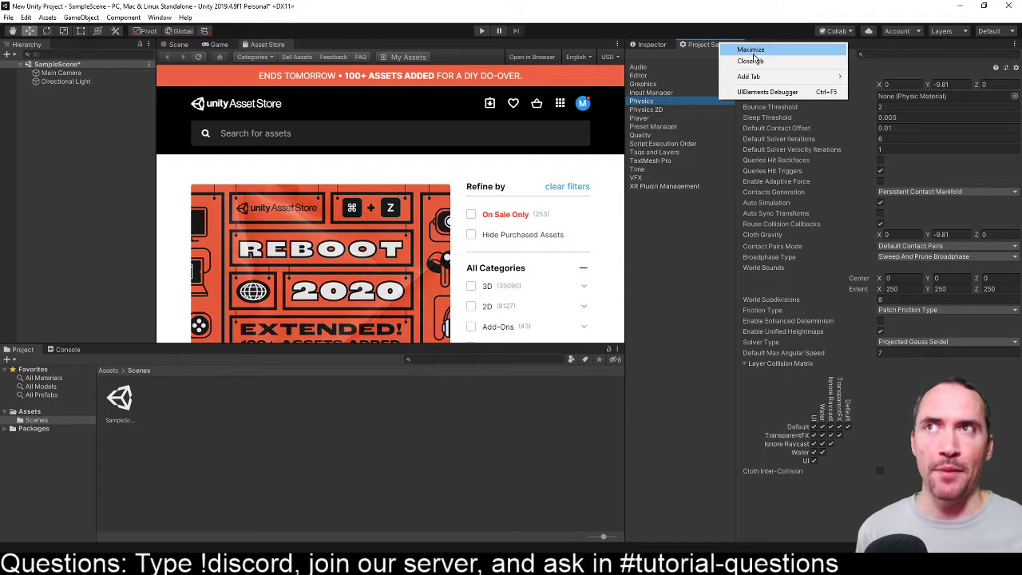
click(751, 61)
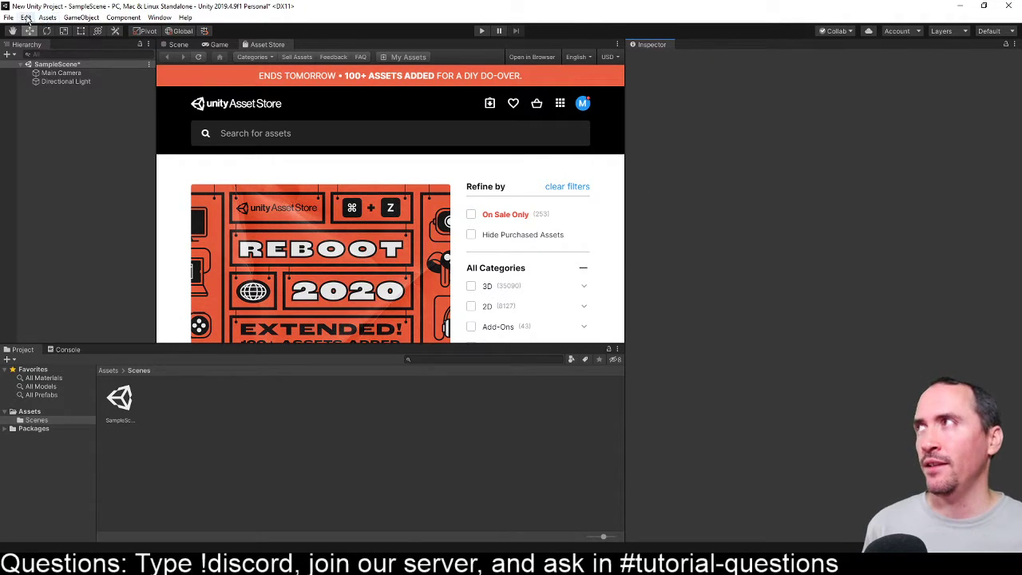
- Reopen the Project Settings and examine categories such as Audio, Editor, Graphics, Physics 2D, Player and Time, ending on Tags and Layers
click(25, 17)
click(71, 318)
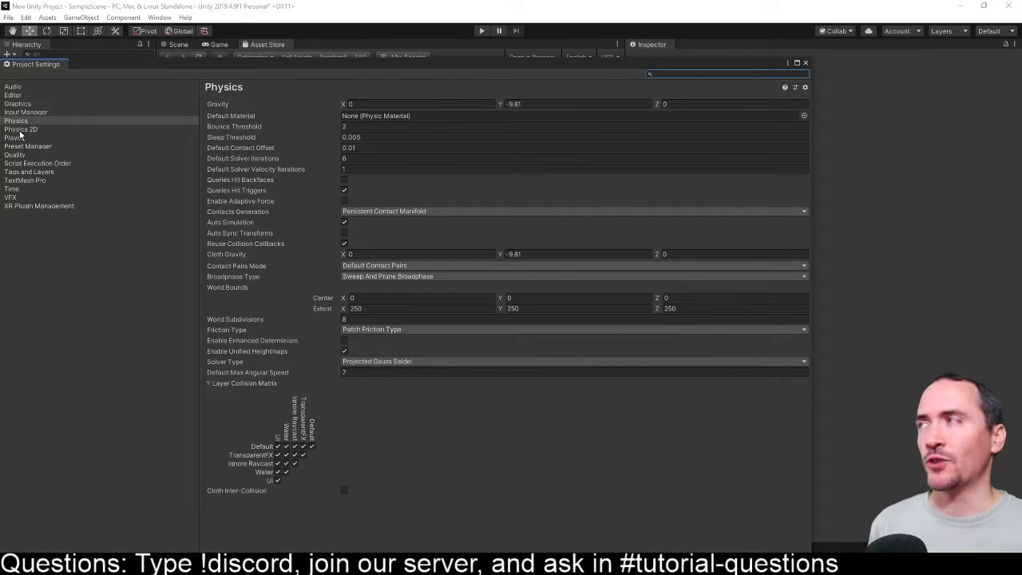
click(20, 88)
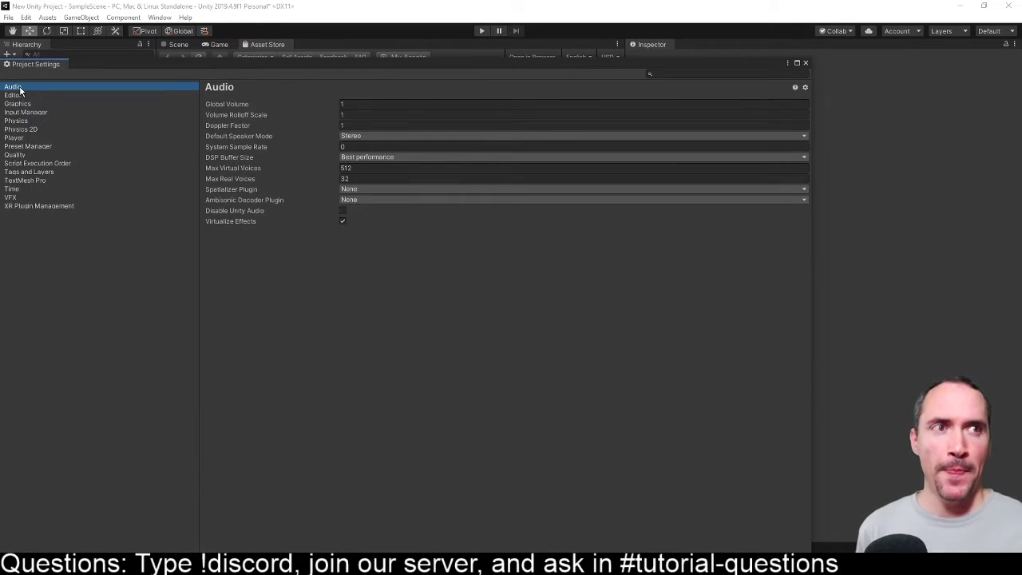
click(18, 95)
click(18, 104)
click(17, 120)
click(19, 130)
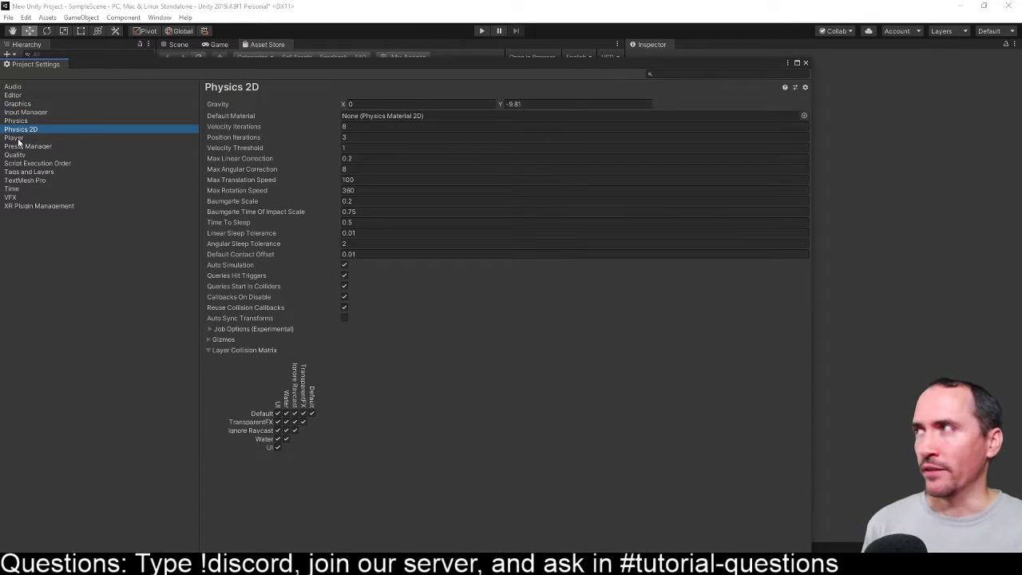
click(18, 138)
click(24, 172)
click(22, 205)
click(22, 189)
click(25, 173)
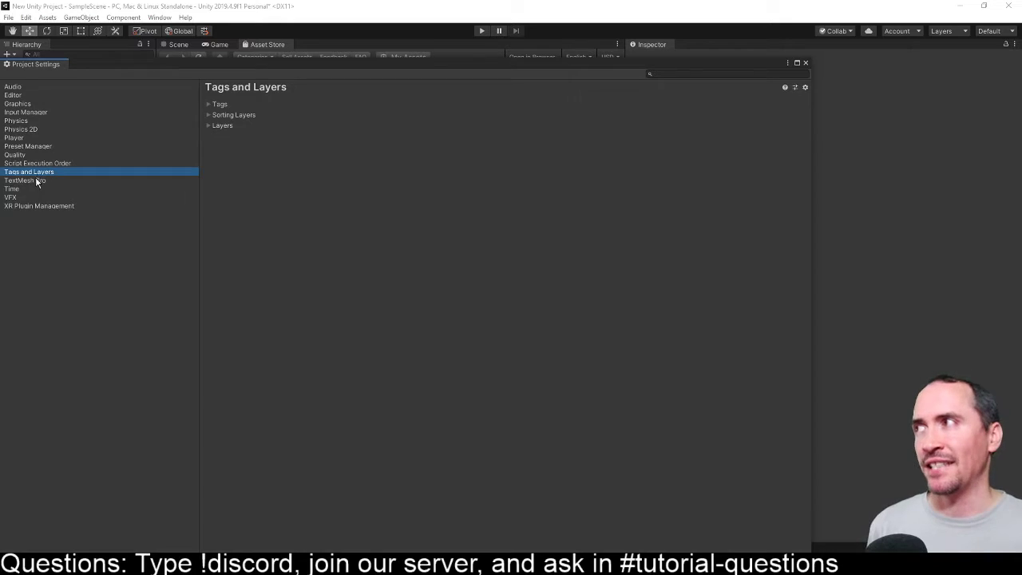
- Examine the TextMesh Pro, Input Manager, Physics, Editor and Audio project settings, highlighting the Y gravity value under Physics
click(37, 181)
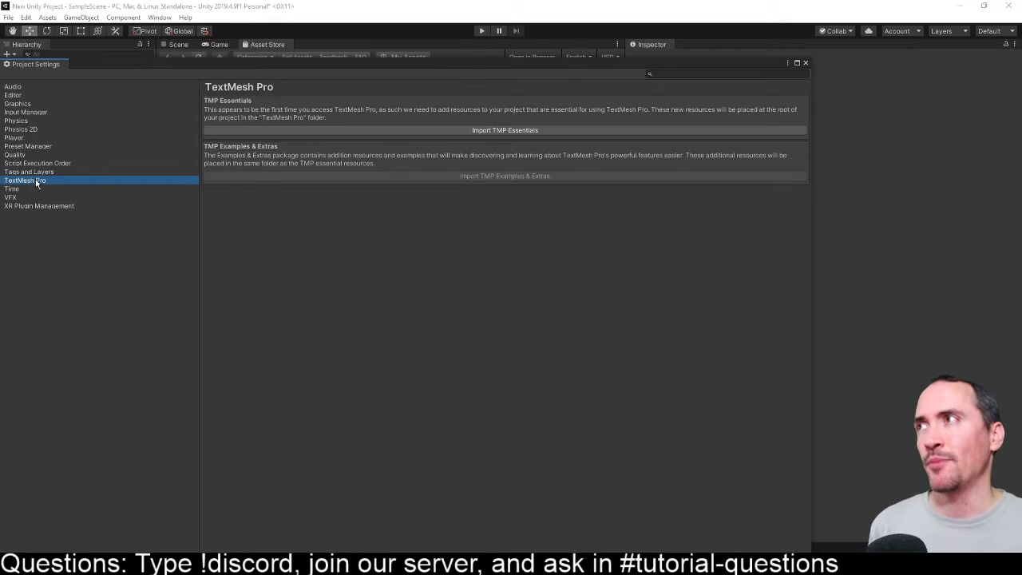
click(27, 114)
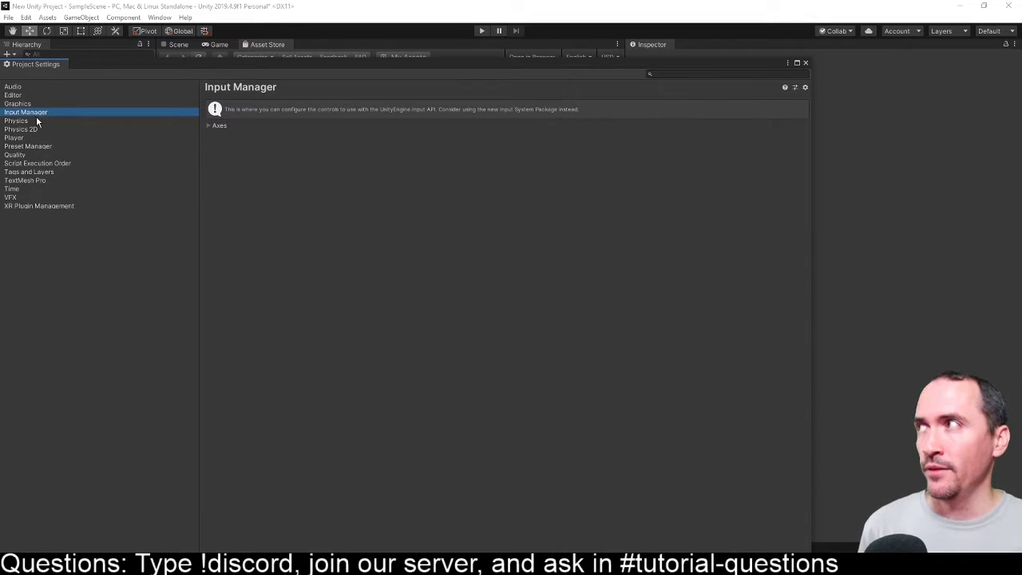
click(37, 121)
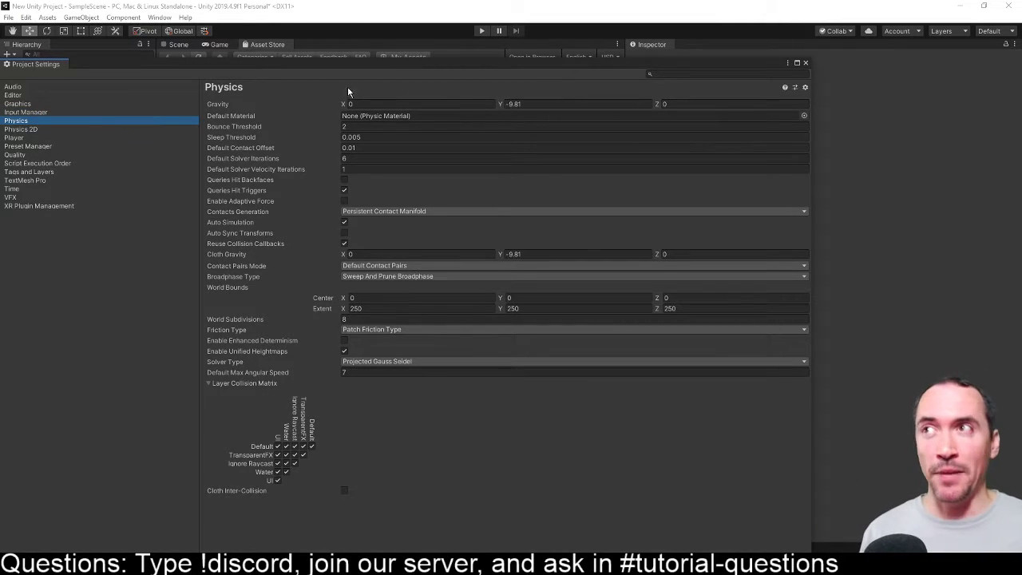
click(515, 104)
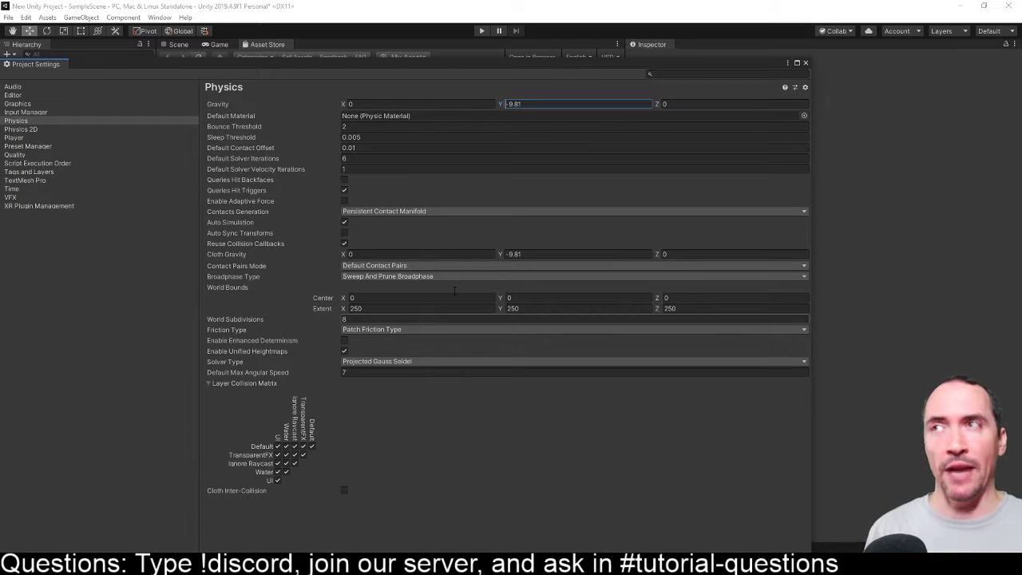
drag(523, 105, 488, 107)
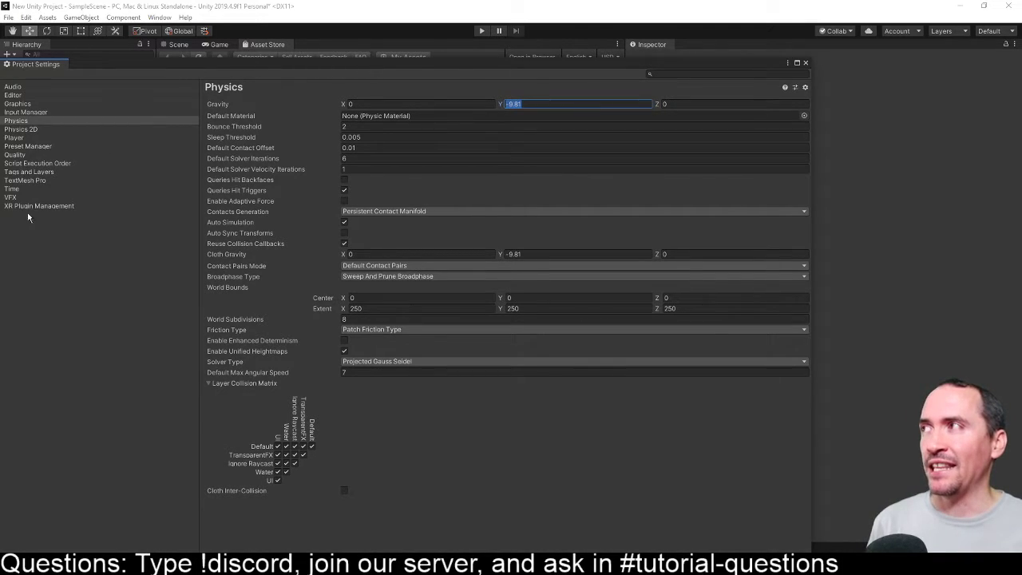
click(15, 95)
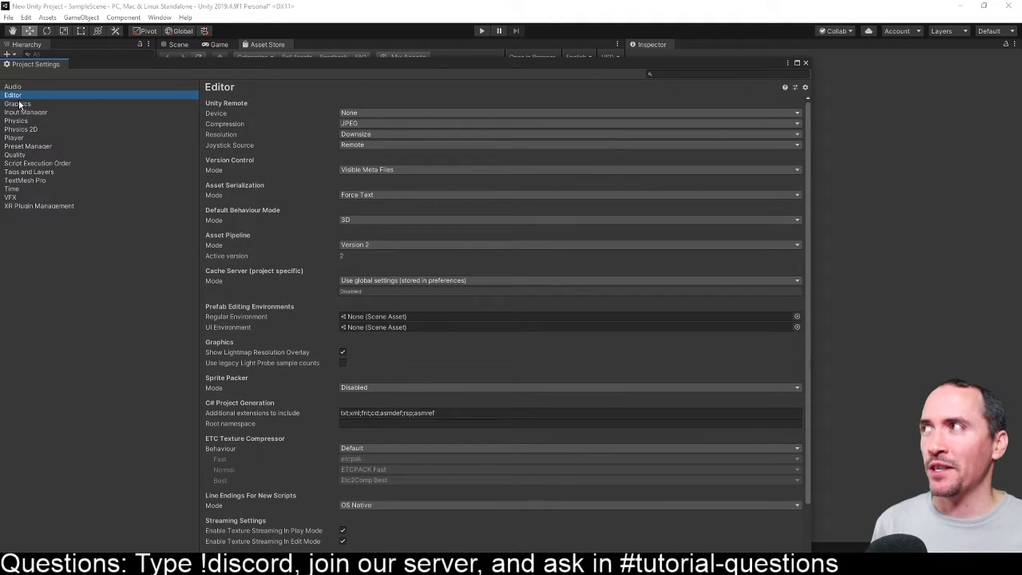
click(14, 88)
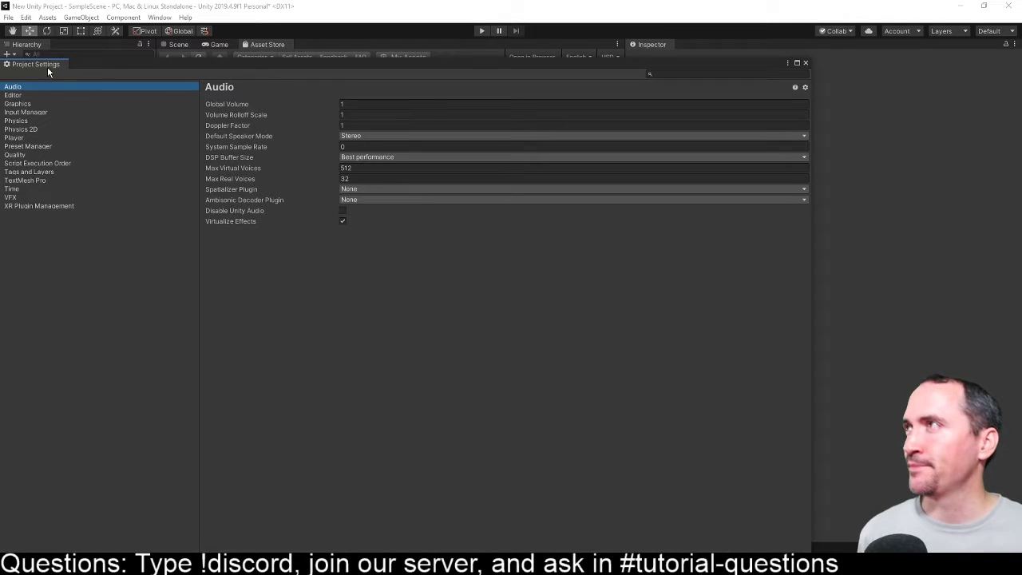
- Dock the Project Settings window as a tab beside the Inspector and show the Scene view
drag(44, 65, 737, 44)
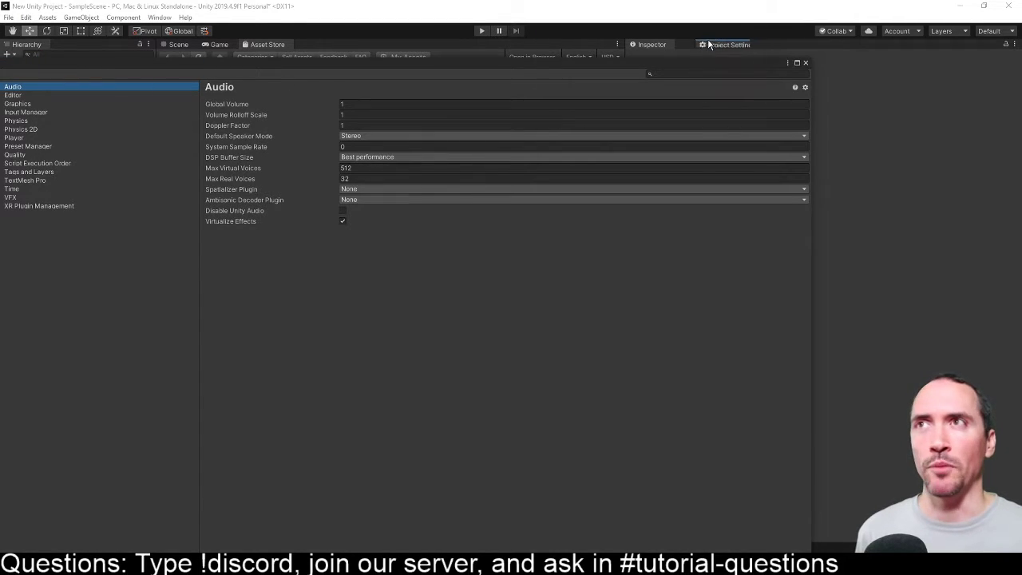
click(182, 44)
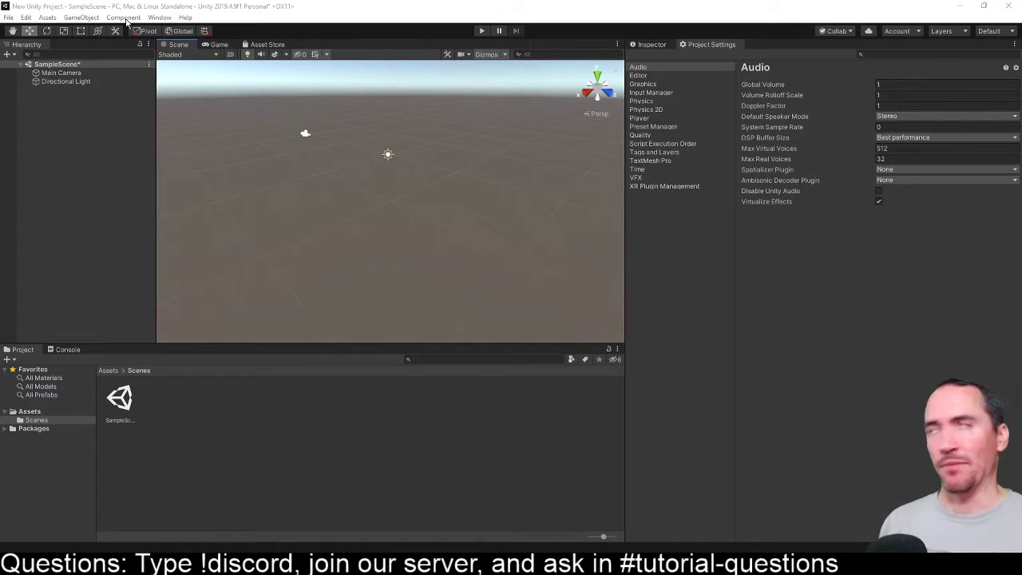
- Open the Package Manager, dock it as a tab beside the Asset Store, and close that tab again
click(94, 18)
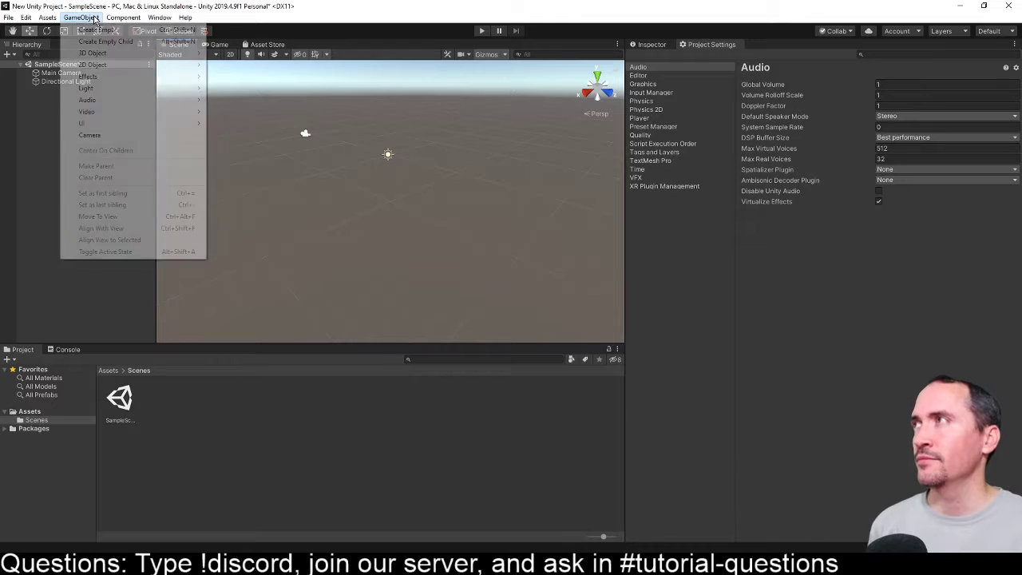
mouse_move(159, 19)
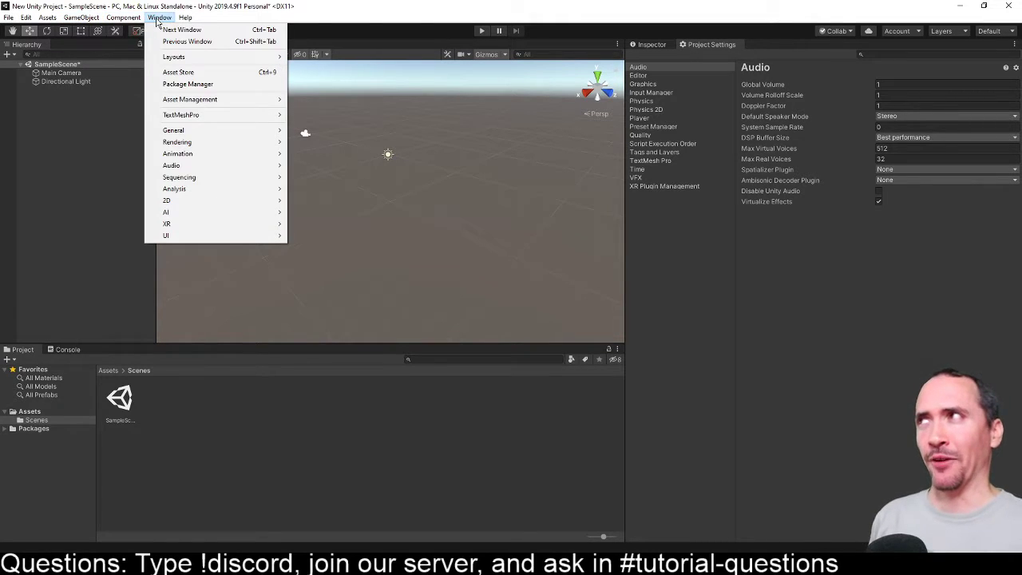
click(179, 72)
click(161, 18)
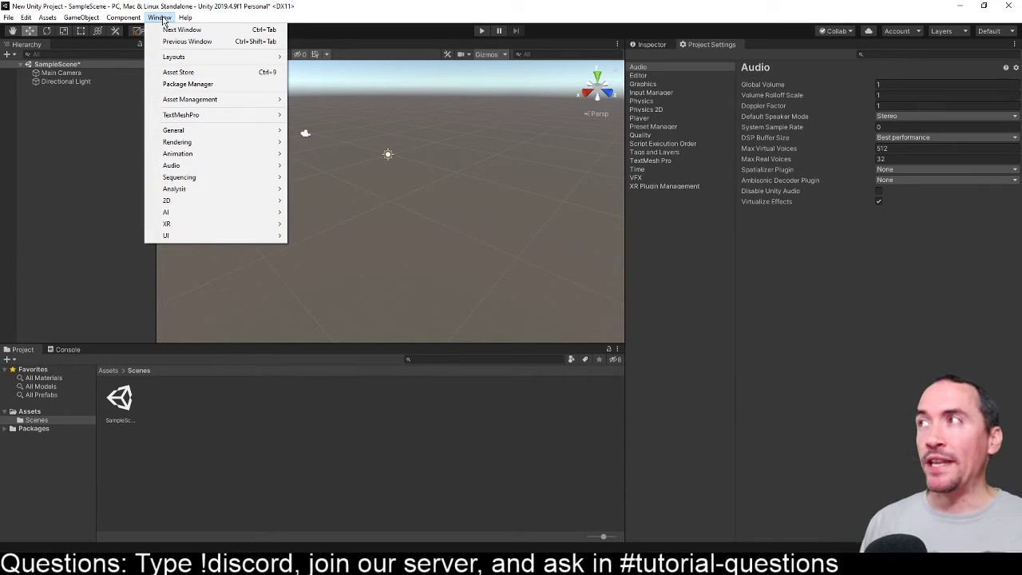
click(173, 84)
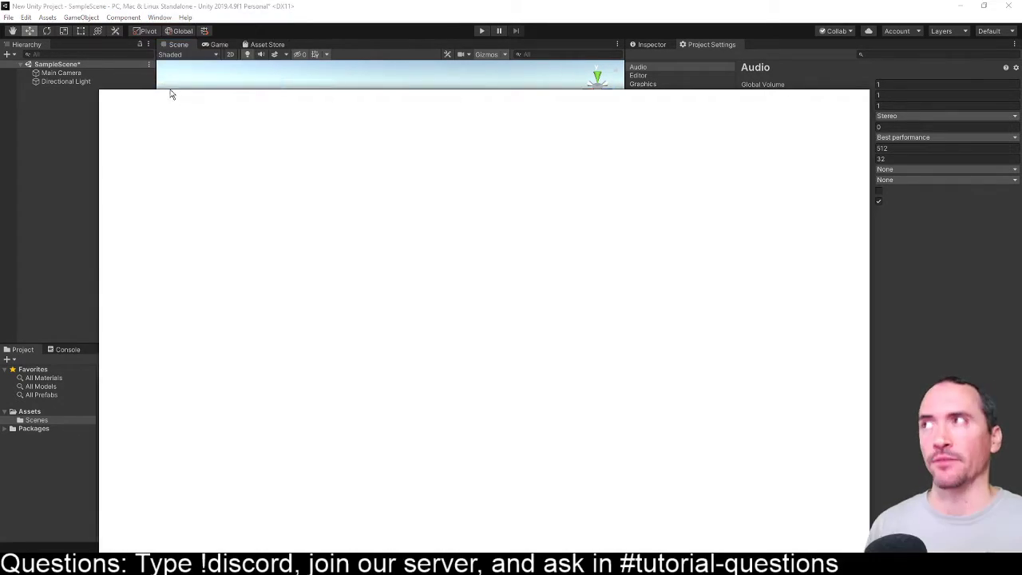
drag(308, 101, 307, 40)
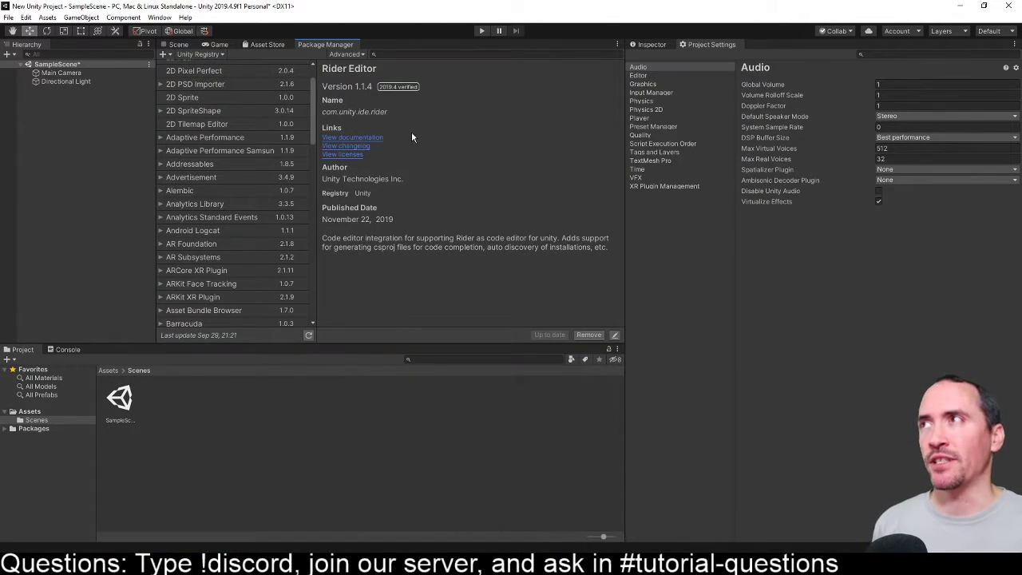
right_click(324, 45)
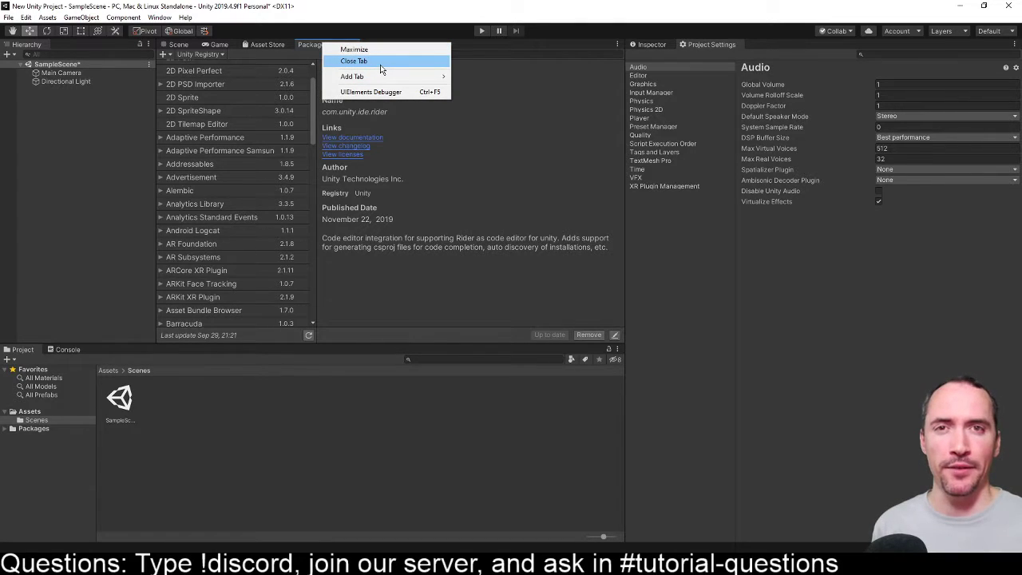
click(381, 70)
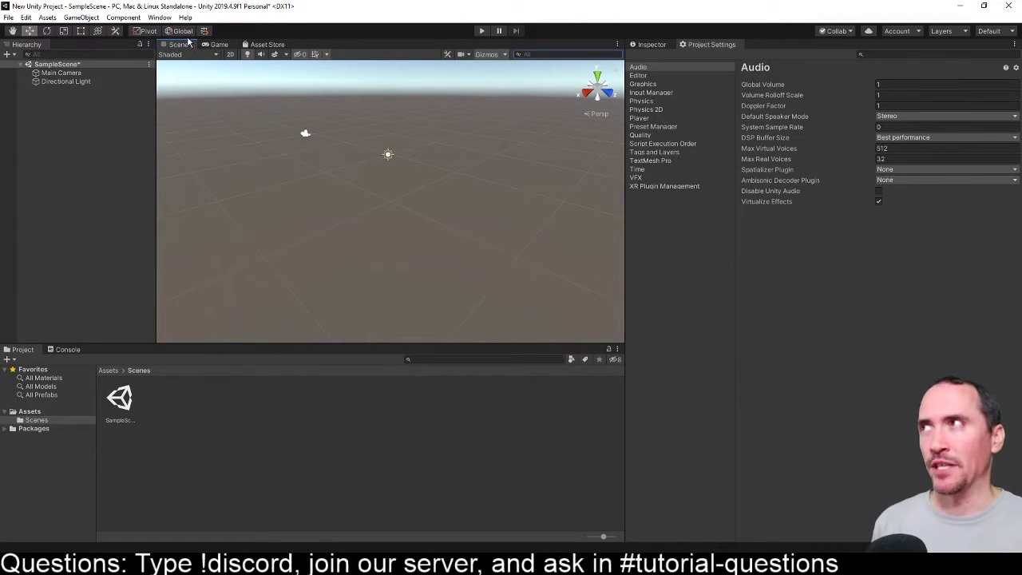
- Open the Package Manager as a floating window and search the Unity Registry for "cinemachine"
click(164, 18)
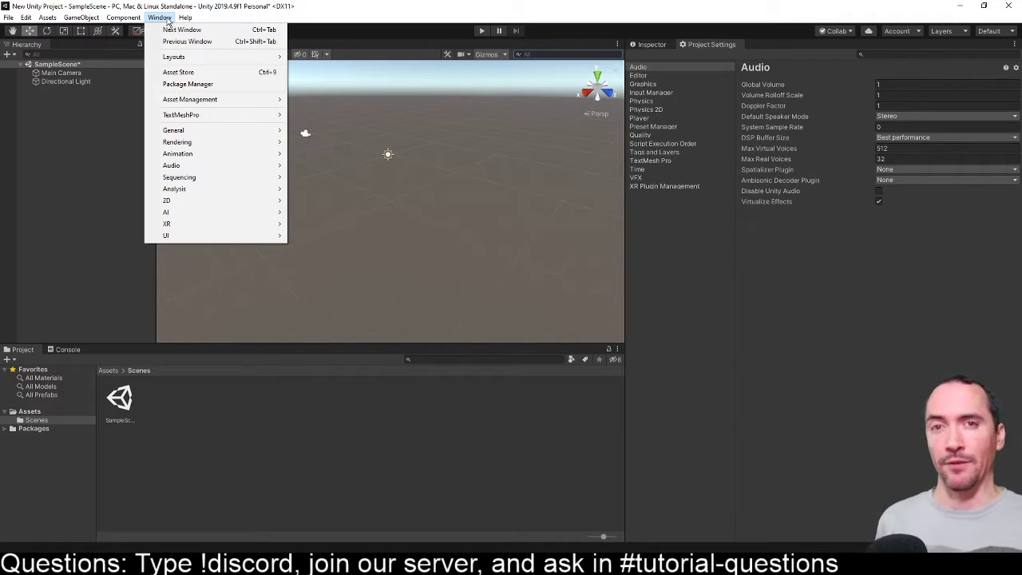
click(188, 84)
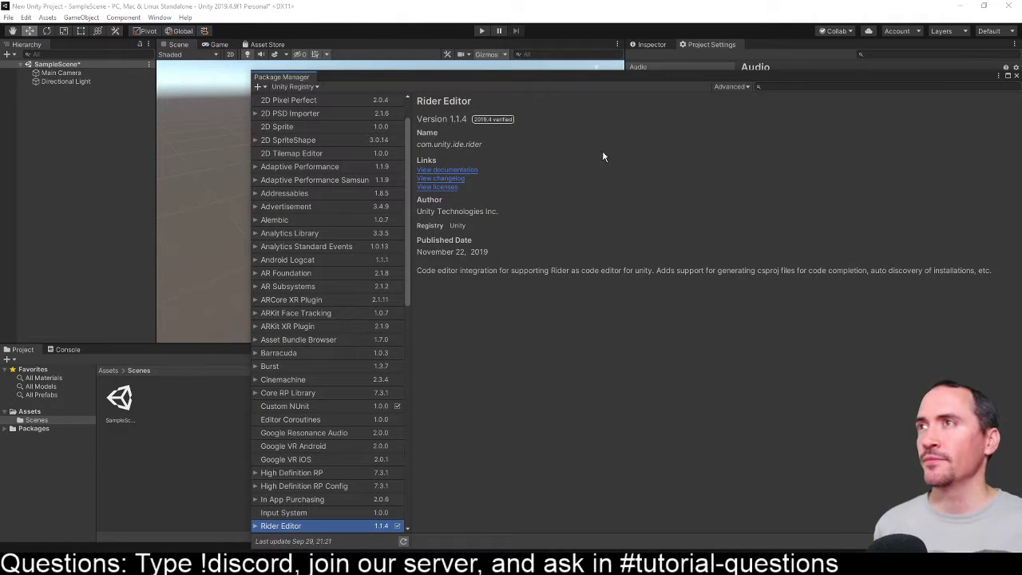
drag(533, 79, 422, 33)
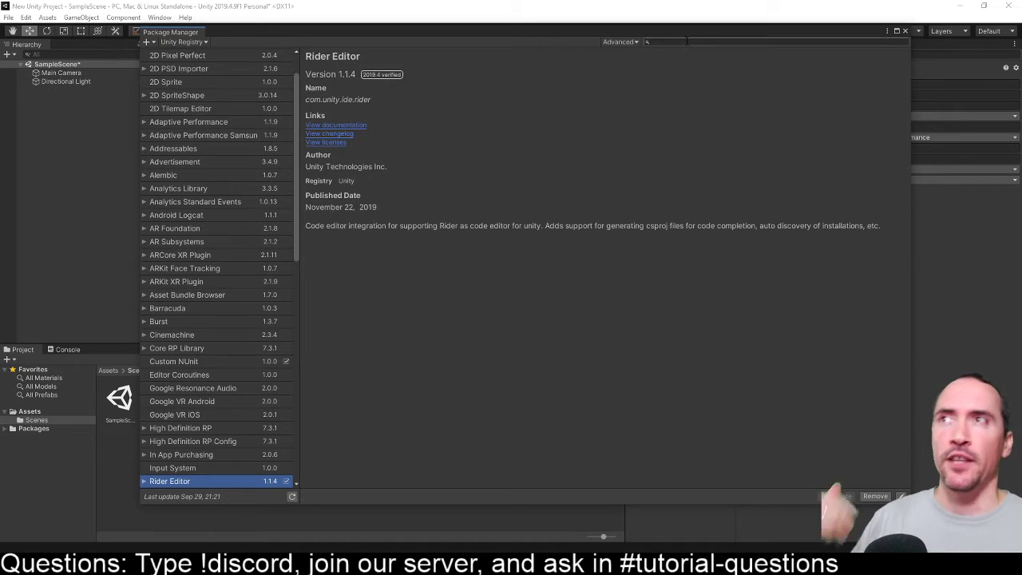
text(cine)
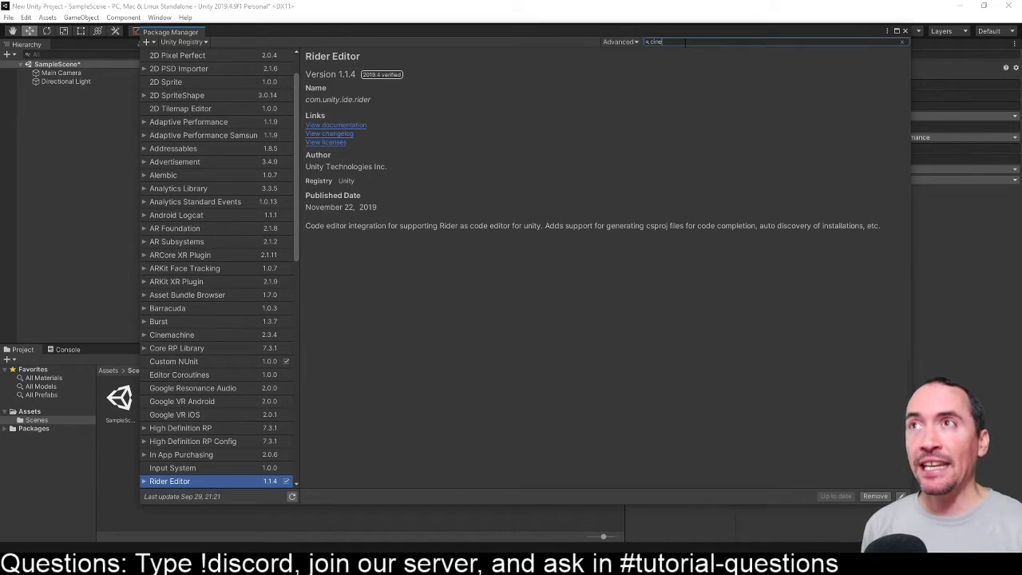
text(machine)
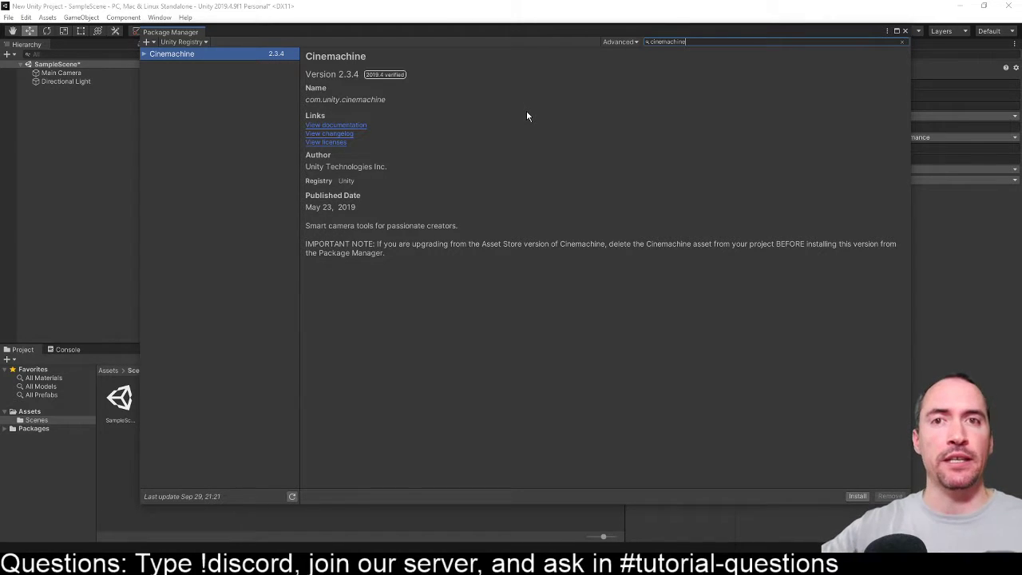
- Replace the package search with "Input System" to view that package's details
double_click(683, 43)
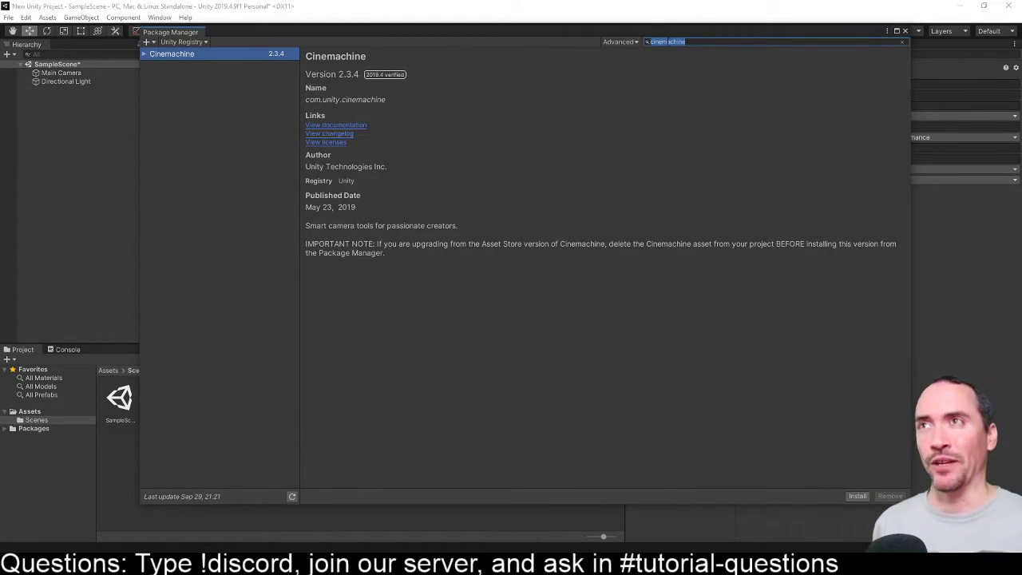
key(BackSpace)
text(Int)
text(ut)
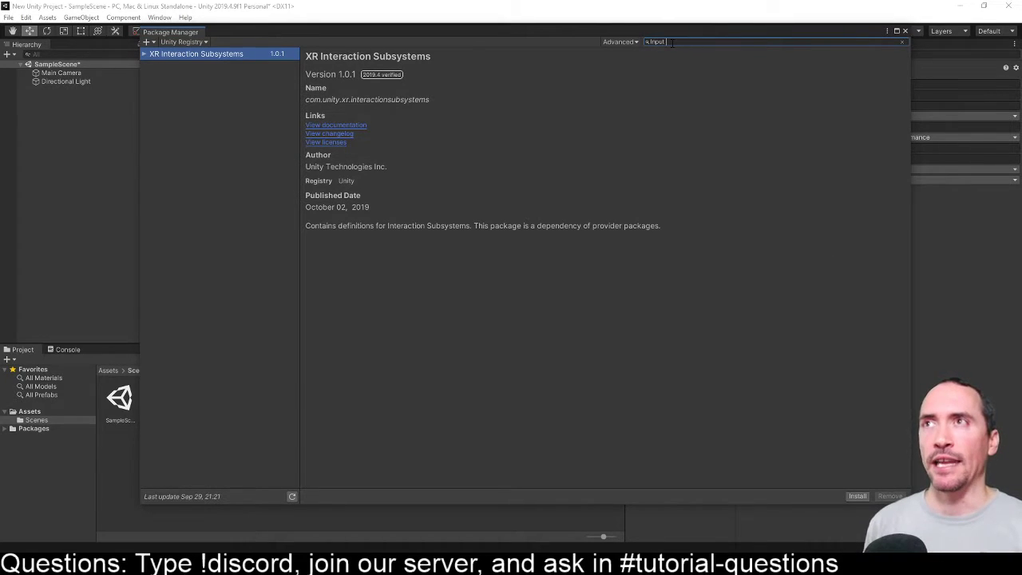
text( System)
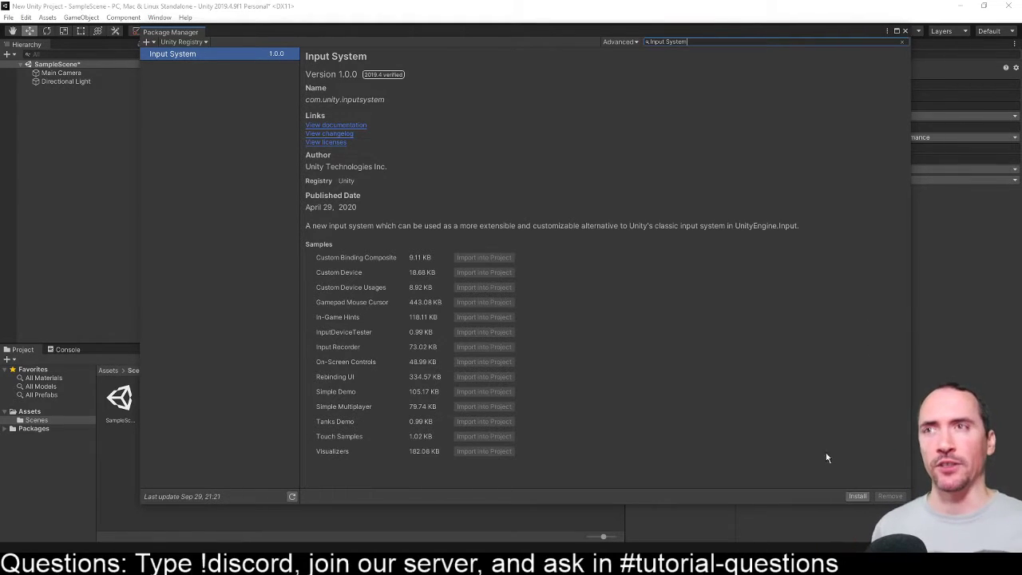
- View the available package sources, clear the package search, and close the Package Manager
drag(256, 30, 298, 48)
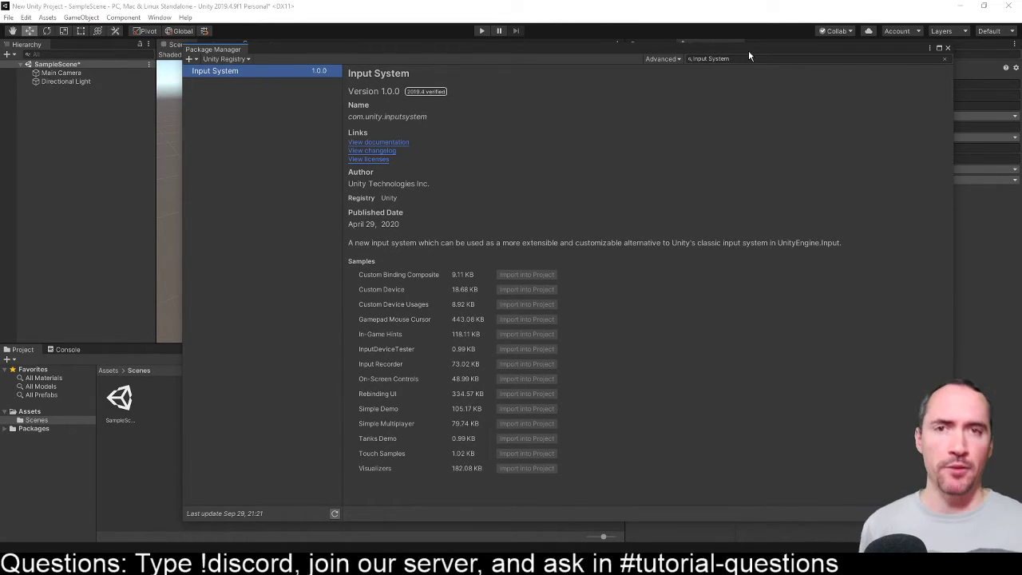
click(226, 59)
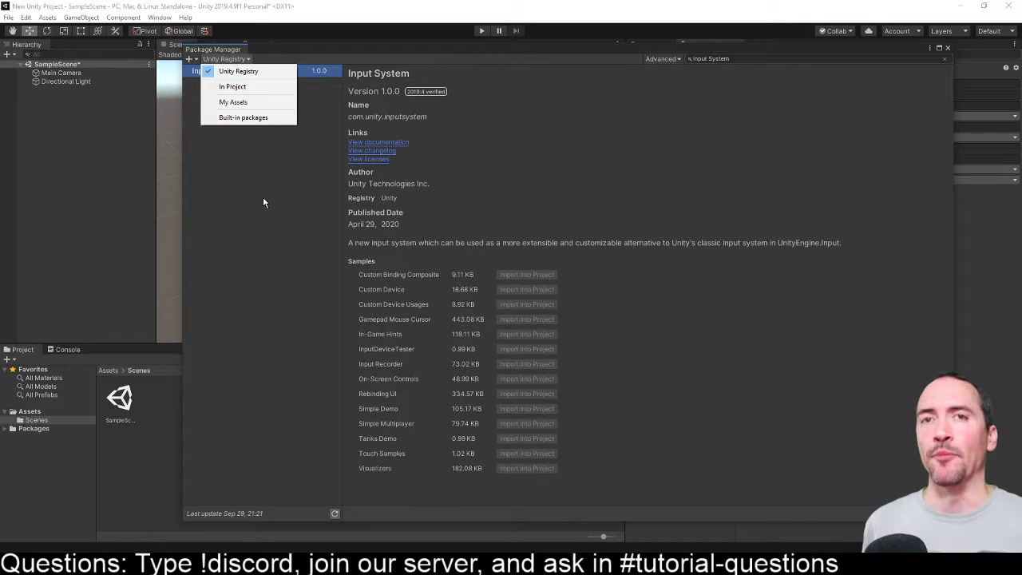
click(254, 175)
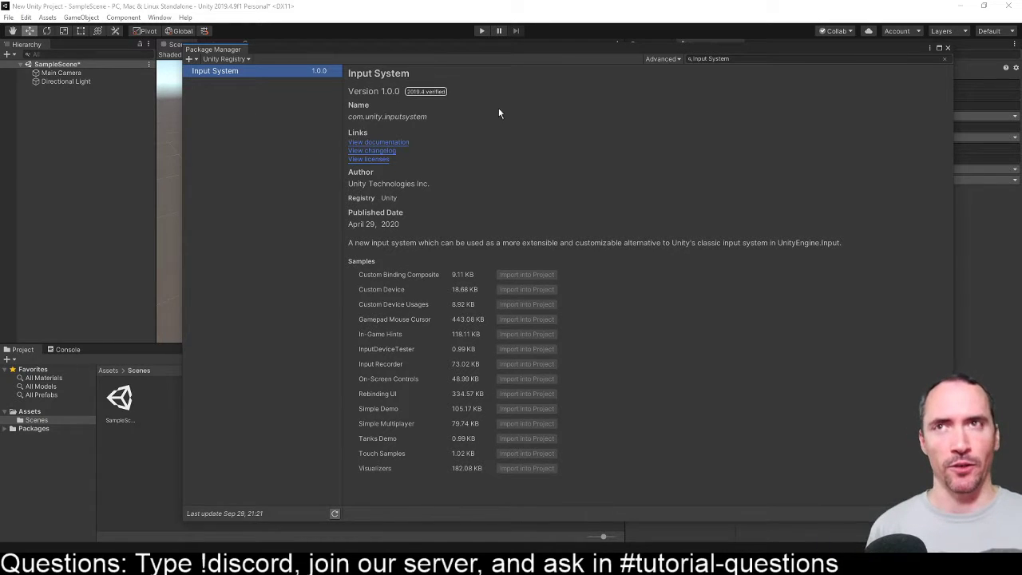
click(943, 58)
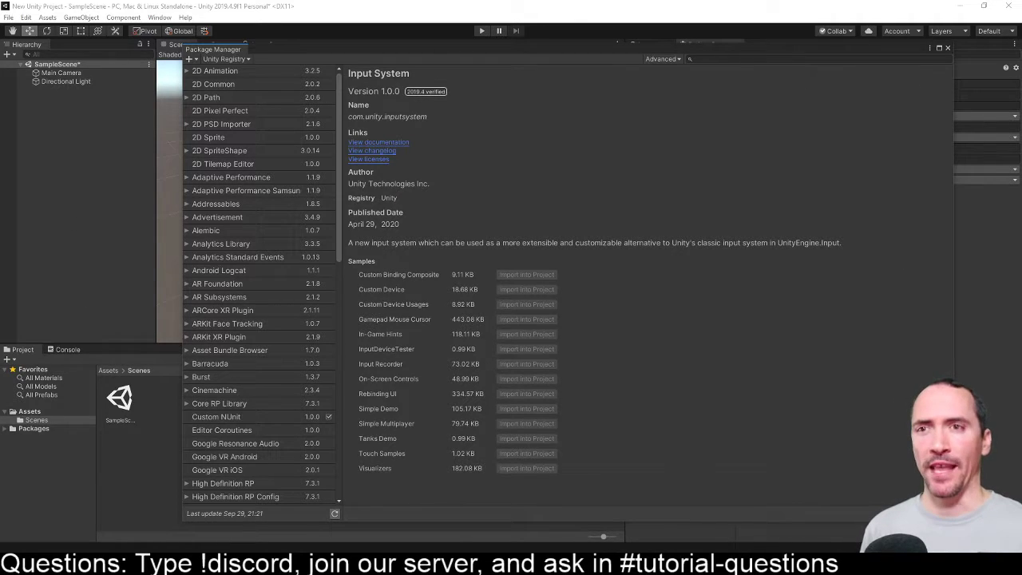
click(949, 48)
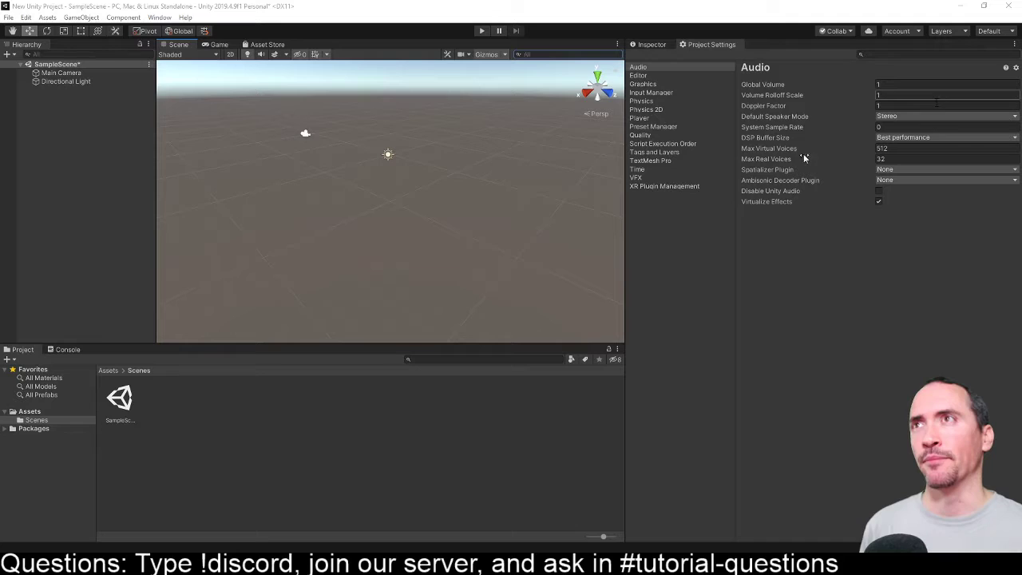
- Show the Inspector, move the Main Camera along its Z axis to about 1.22, and narrow the Inspector to widen the Scene view
click(650, 46)
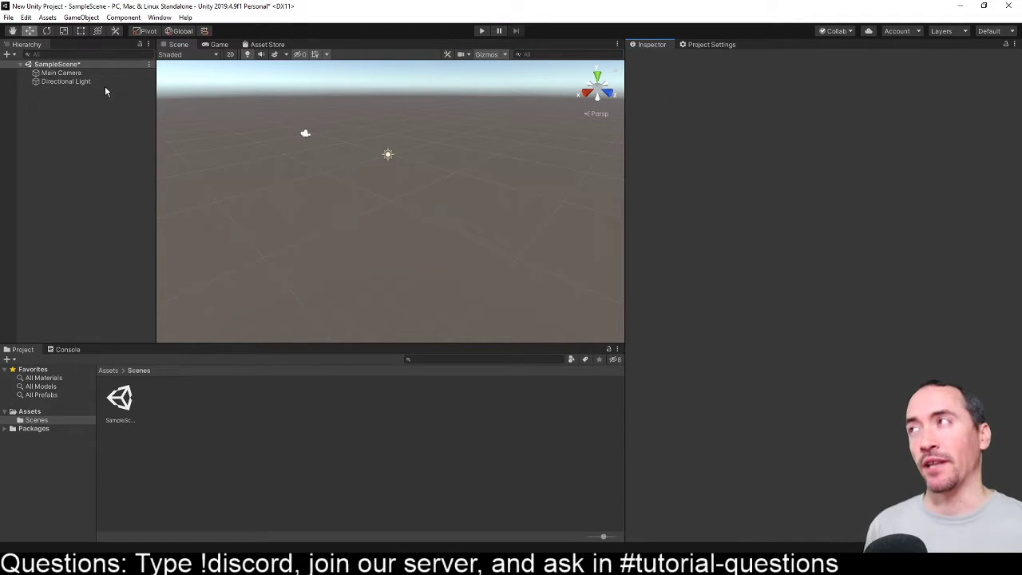
click(60, 73)
click(62, 81)
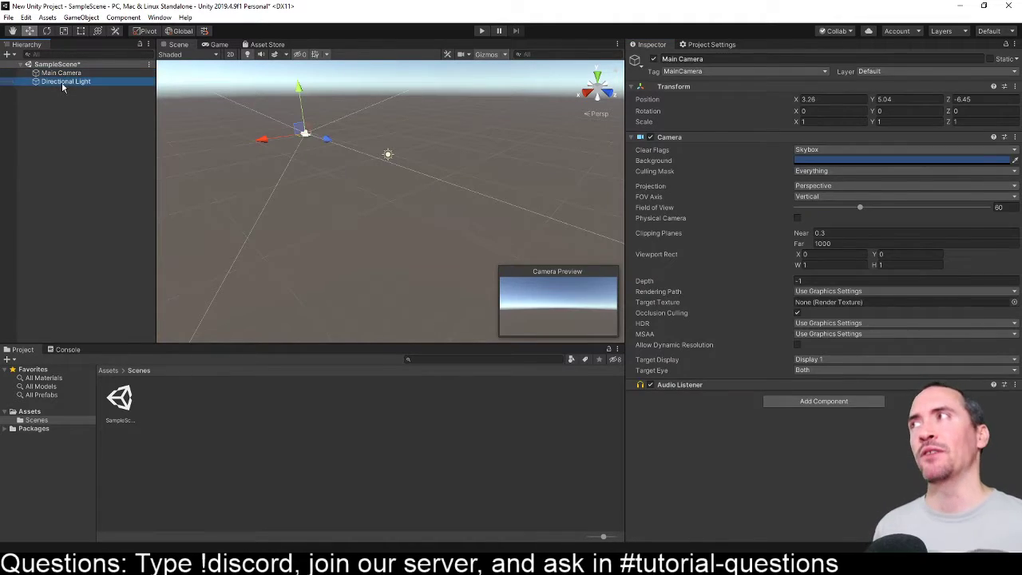
double_click(61, 73)
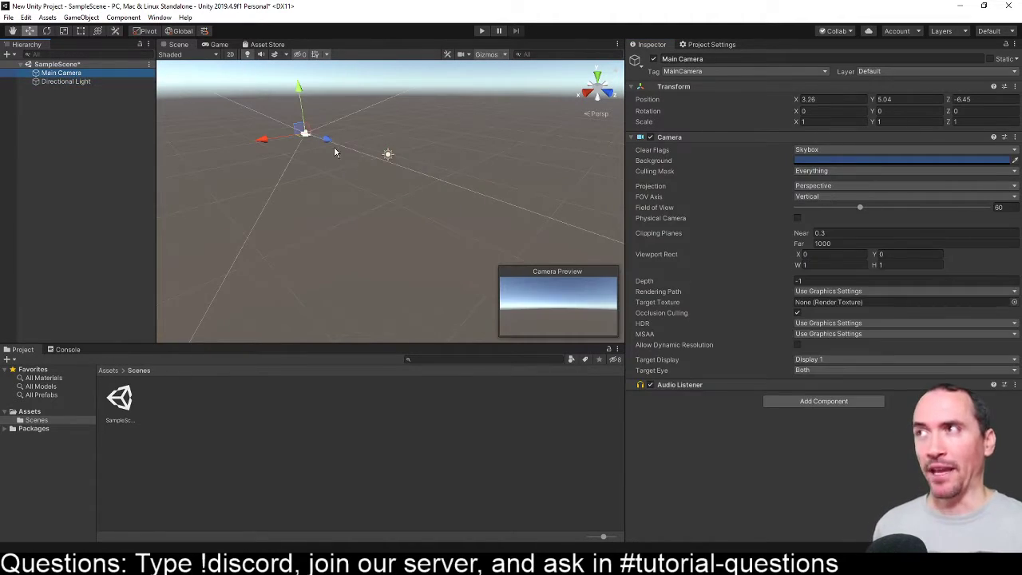
drag(325, 142, 381, 158)
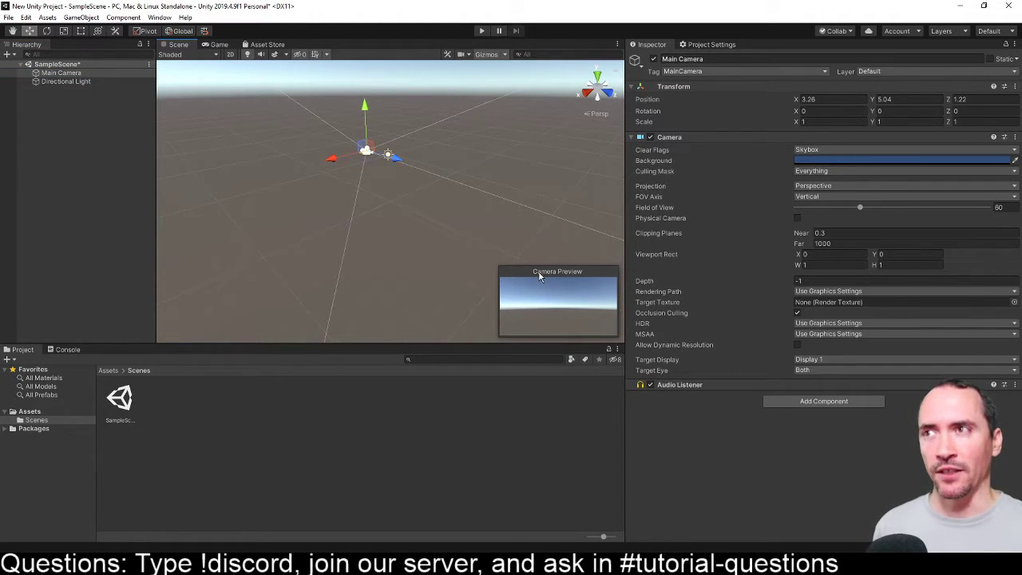
drag(626, 260, 769, 266)
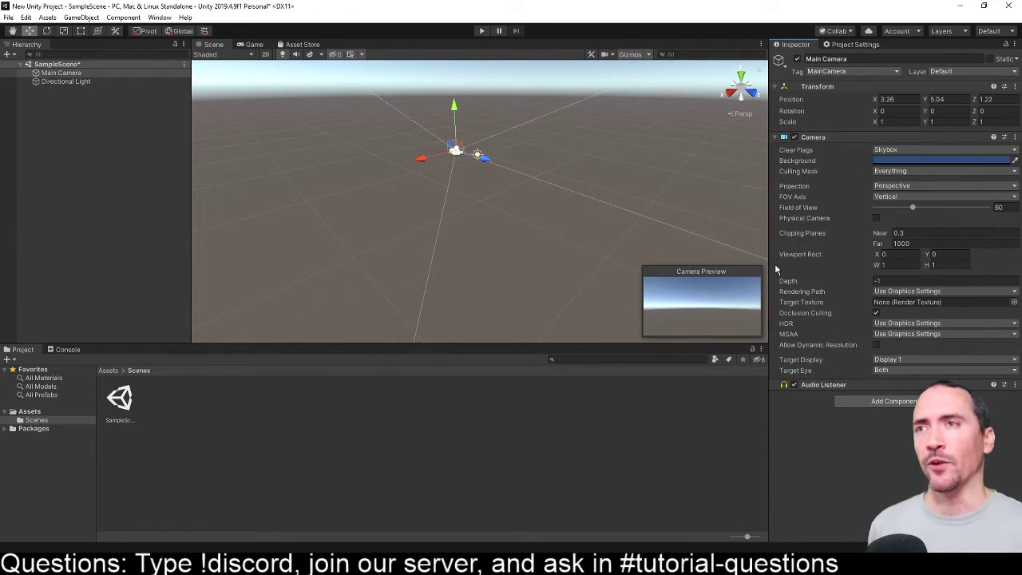
- Add a 3D Plane object to SampleScene
right_click(76, 68)
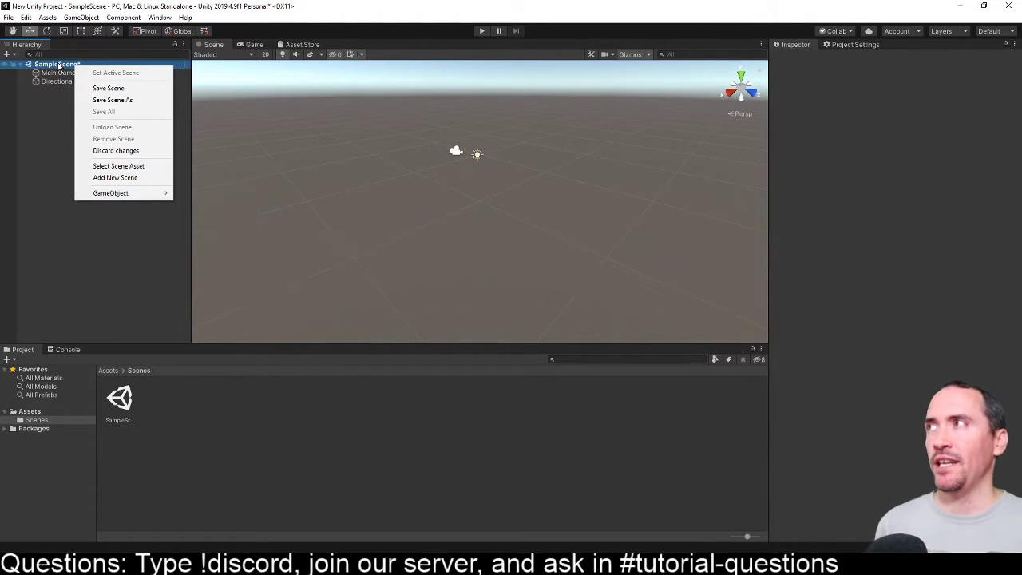
click(57, 113)
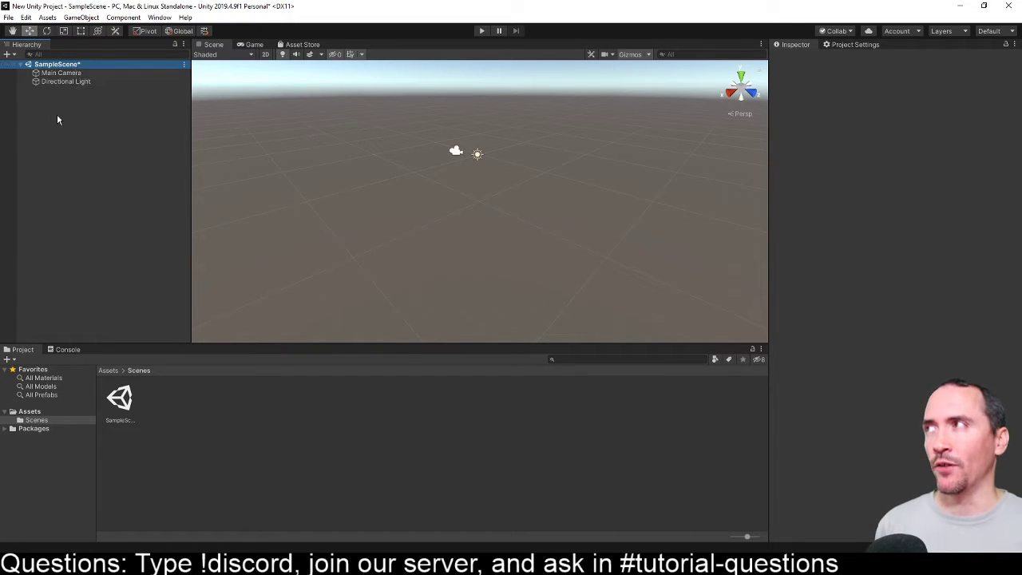
right_click(53, 74)
right_click(47, 65)
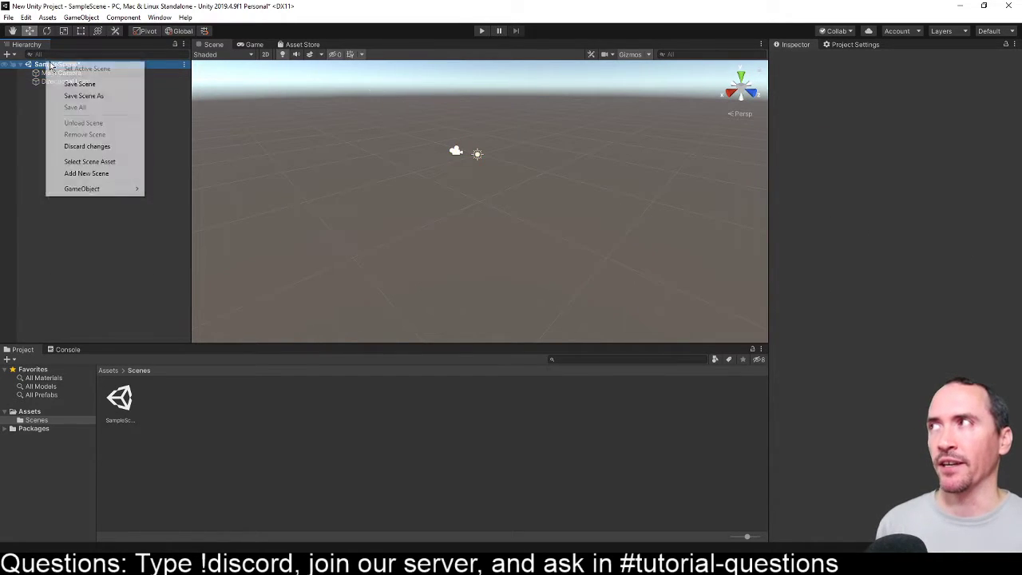
mouse_move(111, 189)
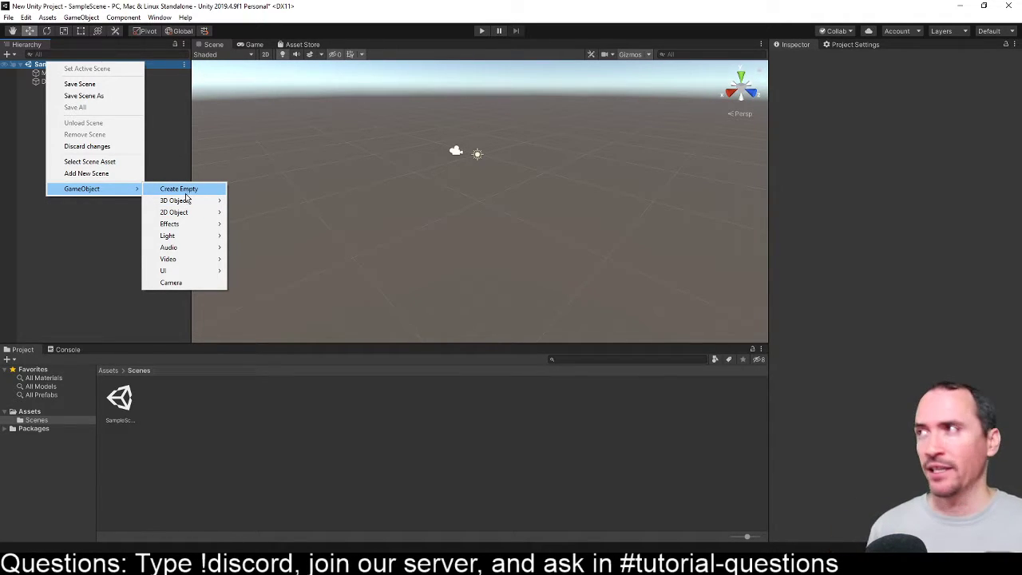
mouse_move(190, 201)
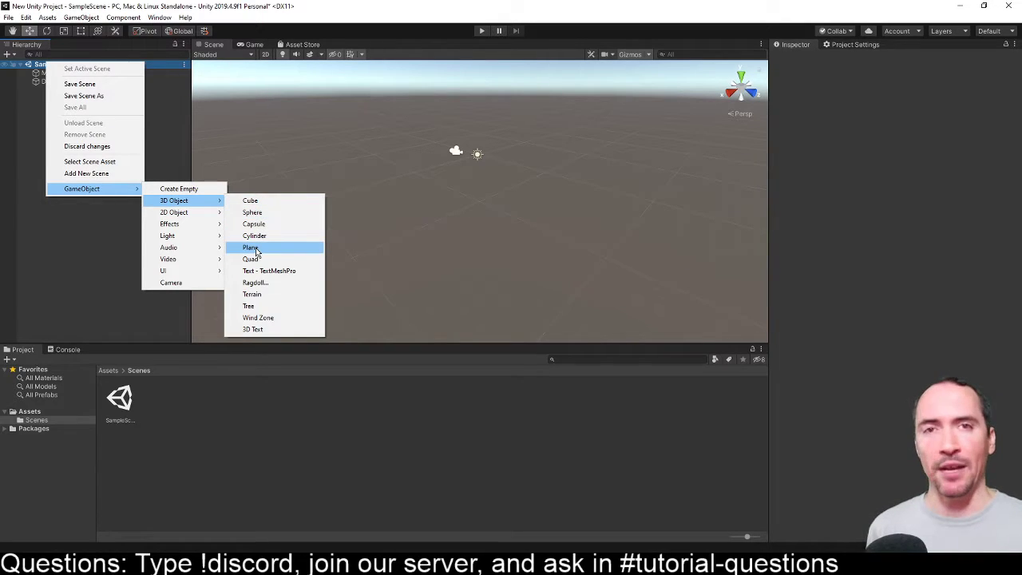
click(255, 249)
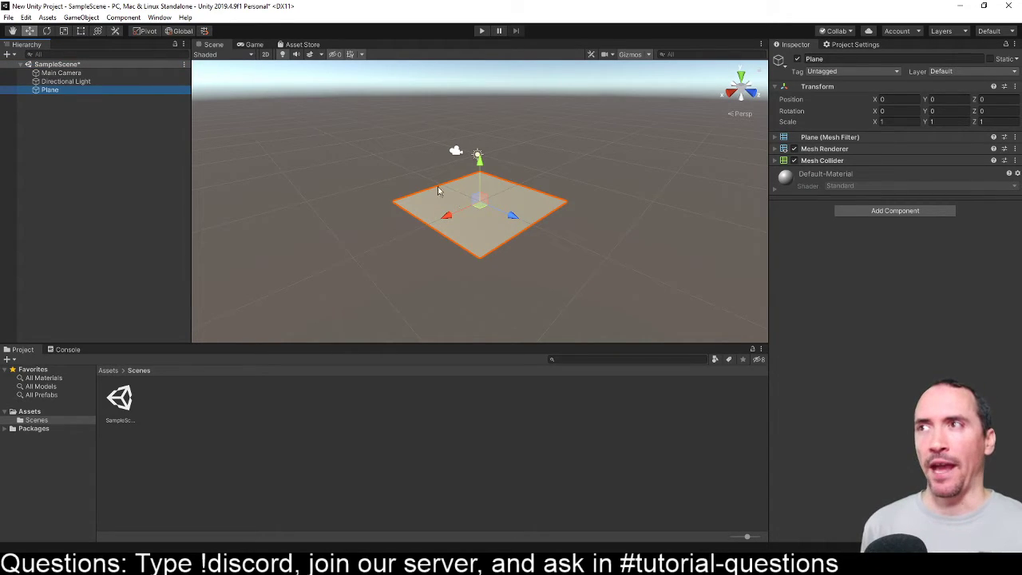
- Move the plane along its Z axis to about -0.14, then deselect and reselect it in the Scene view
mouse_move(519, 219)
mouse_down()
mouse_move(489, 209)
mouse_move(524, 222)
mouse_move(516, 219)
mouse_up()
click(602, 246)
click(477, 224)
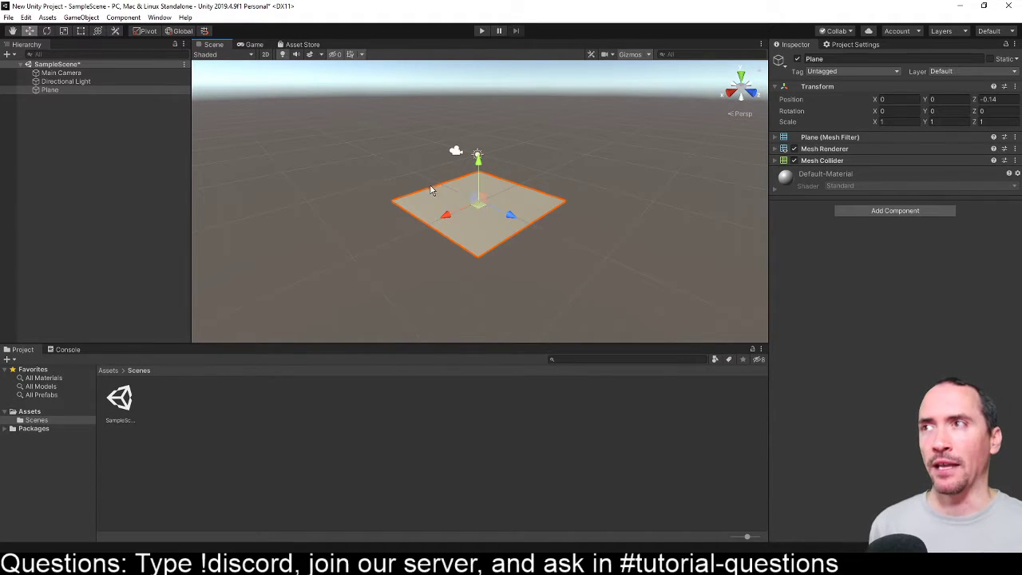
- Examine the gizmos of the Rotate, Scale, Rect, combined Transform and Move tools on the selected plane
click(47, 31)
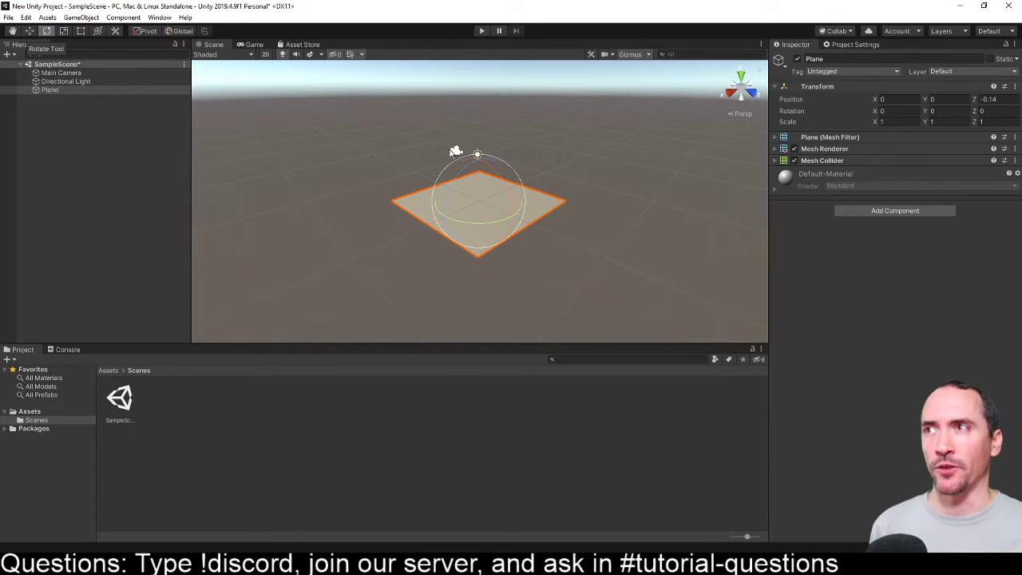
click(64, 31)
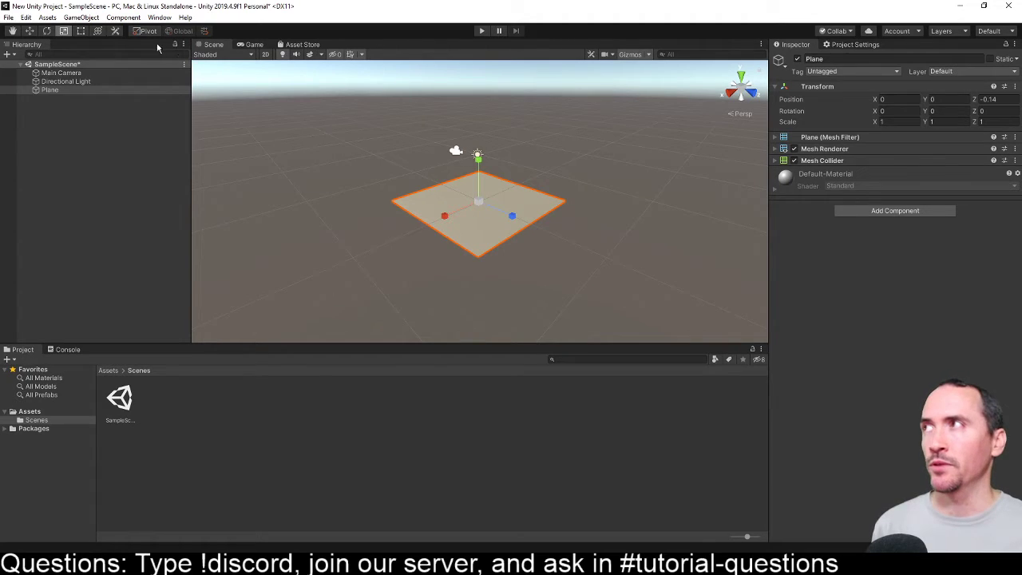
click(80, 31)
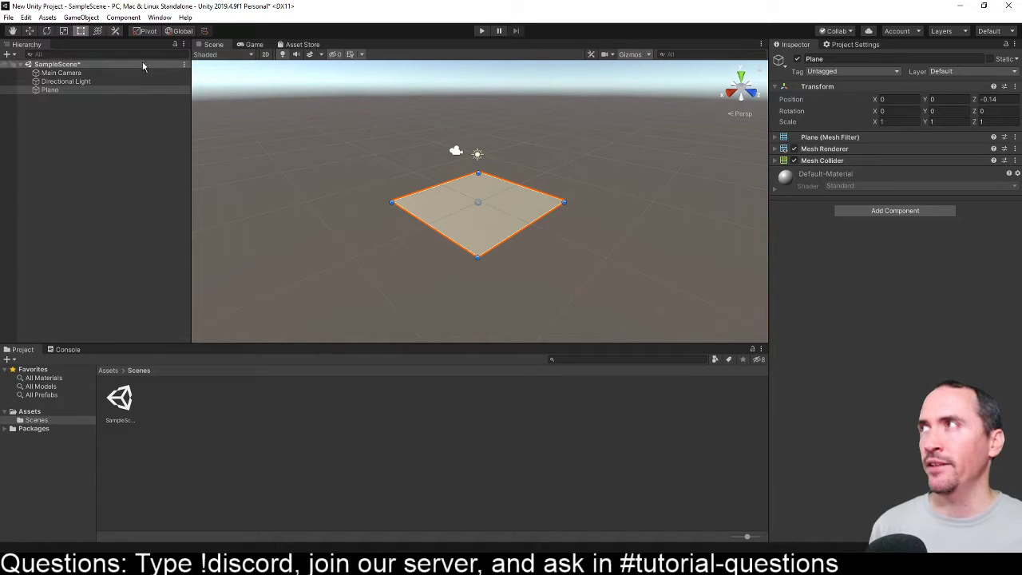
click(97, 31)
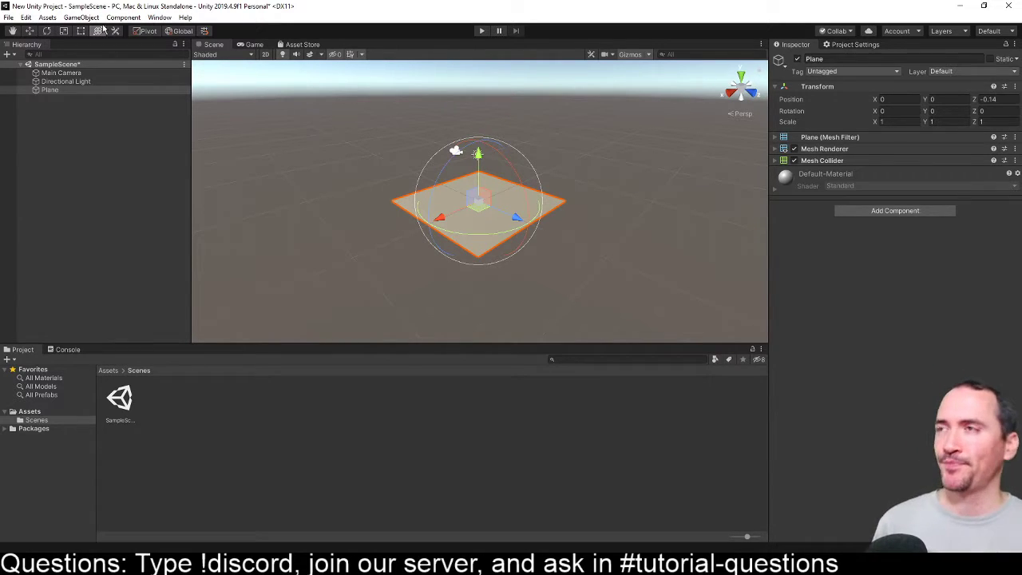
click(29, 31)
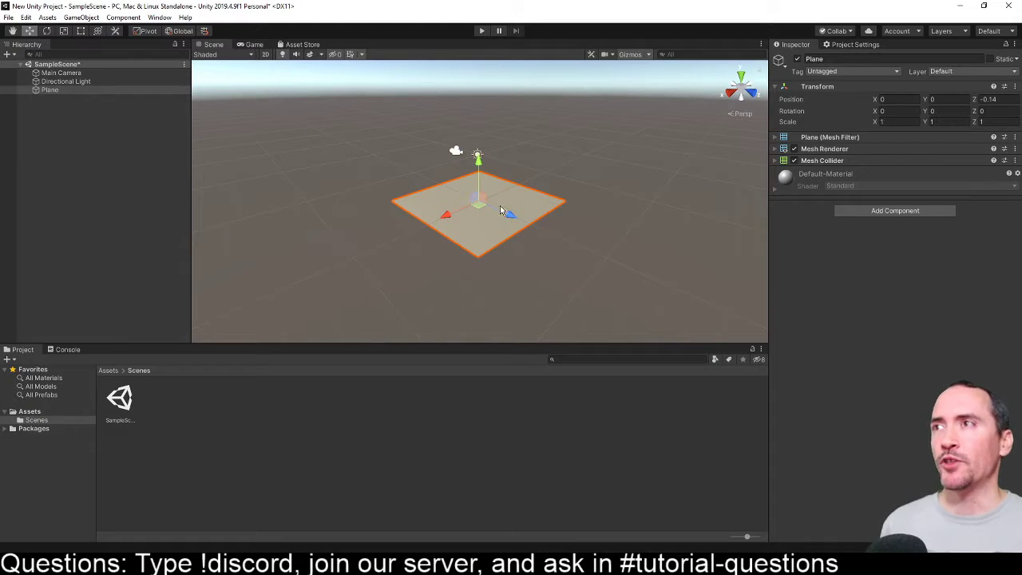
click(47, 30)
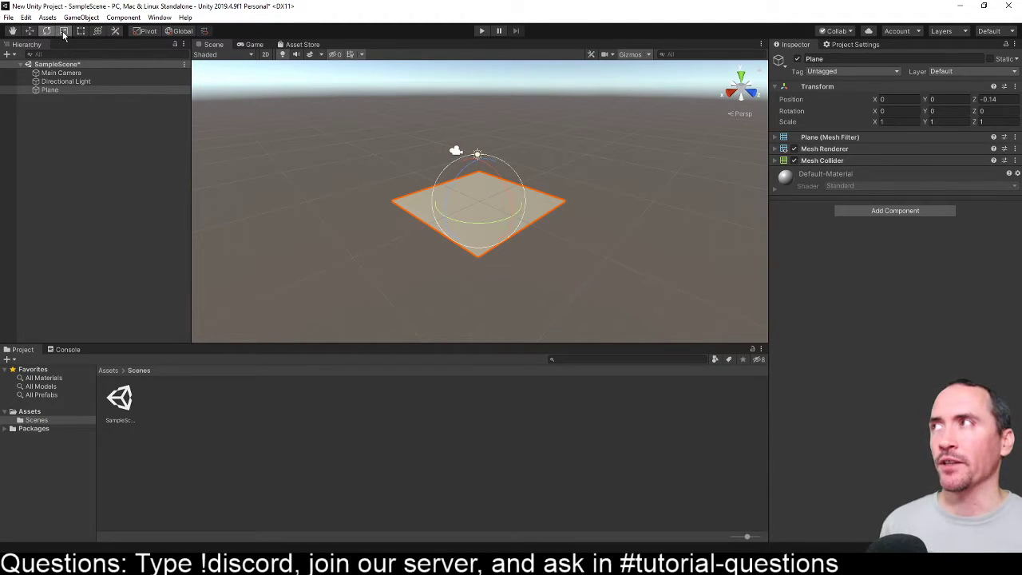
- Scale the plane to about 1.77 in X, 1.50 in Y and 1.65 in Z, keeping it selected
click(63, 31)
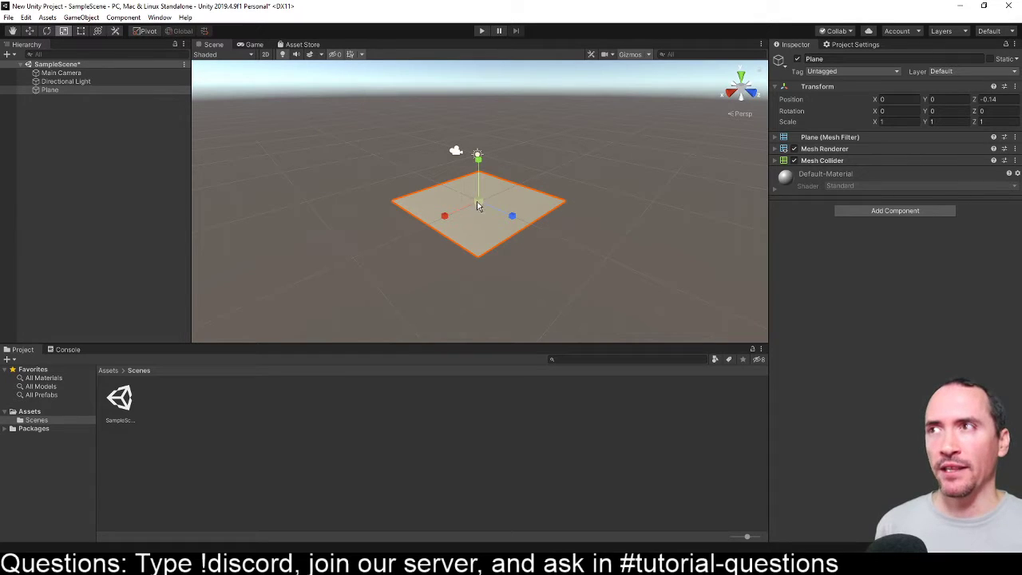
mouse_move(479, 208)
mouse_down()
mouse_move(530, 246)
mouse_move(435, 236)
mouse_move(548, 252)
mouse_move(503, 231)
mouse_move(489, 213)
mouse_move(526, 237)
mouse_move(484, 206)
mouse_up()
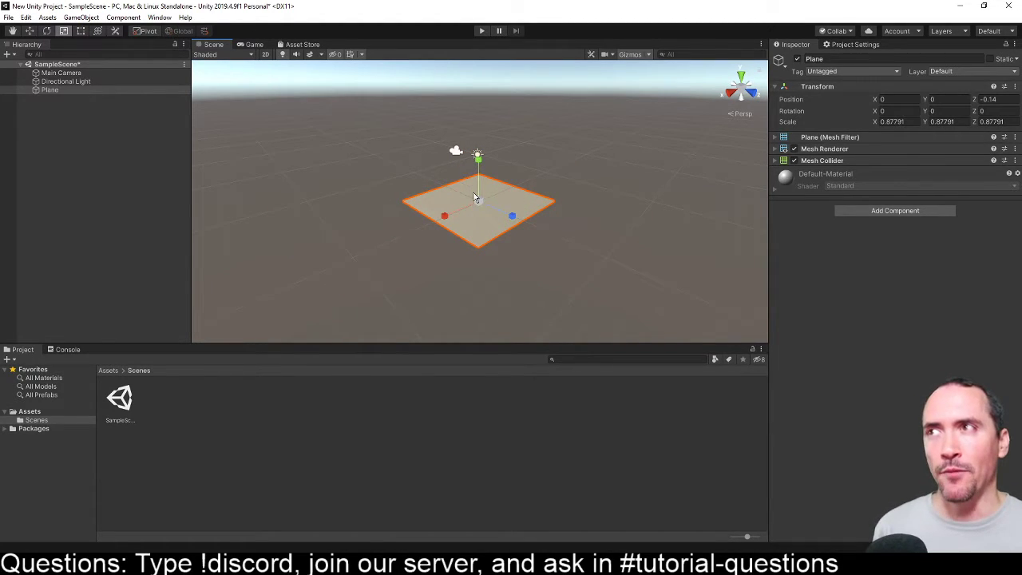
drag(477, 206, 500, 237)
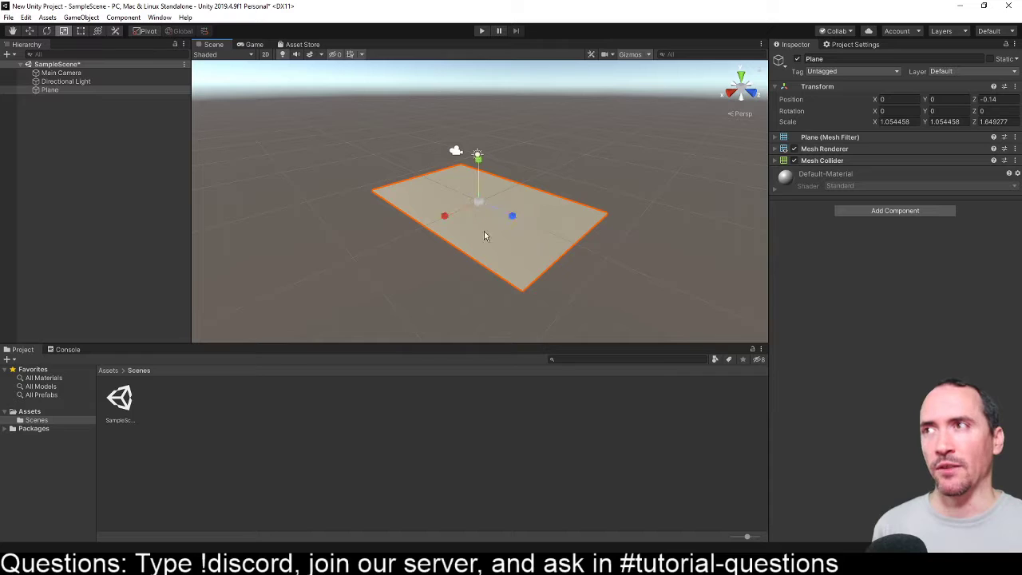
mouse_move(443, 219)
mouse_down()
mouse_move(365, 251)
mouse_move(457, 210)
mouse_move(447, 215)
mouse_up()
mouse_move(478, 157)
mouse_down()
mouse_move(479, 132)
mouse_move(480, 218)
mouse_move(479, 144)
mouse_move(486, 164)
mouse_up()
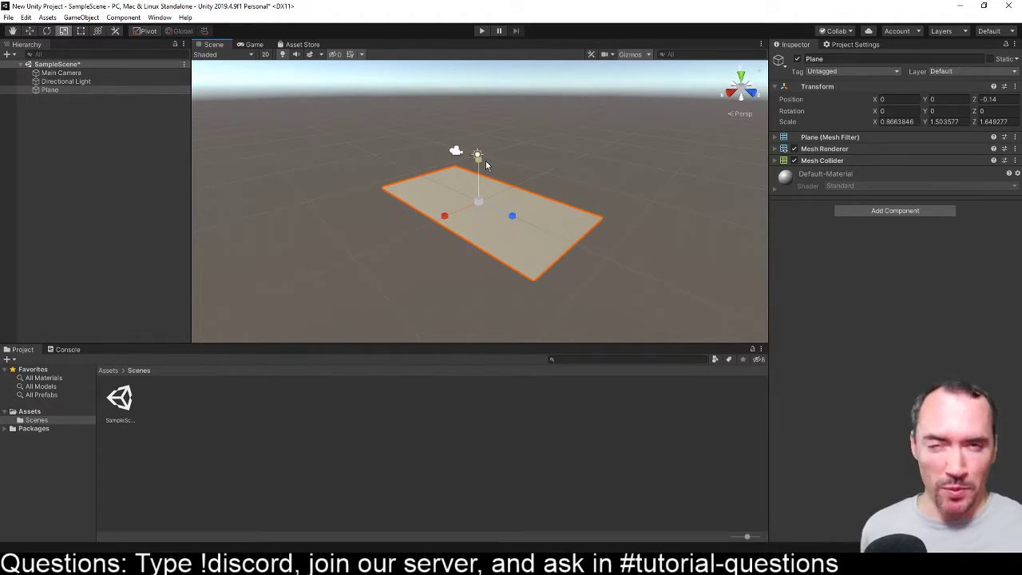
drag(445, 217, 424, 253)
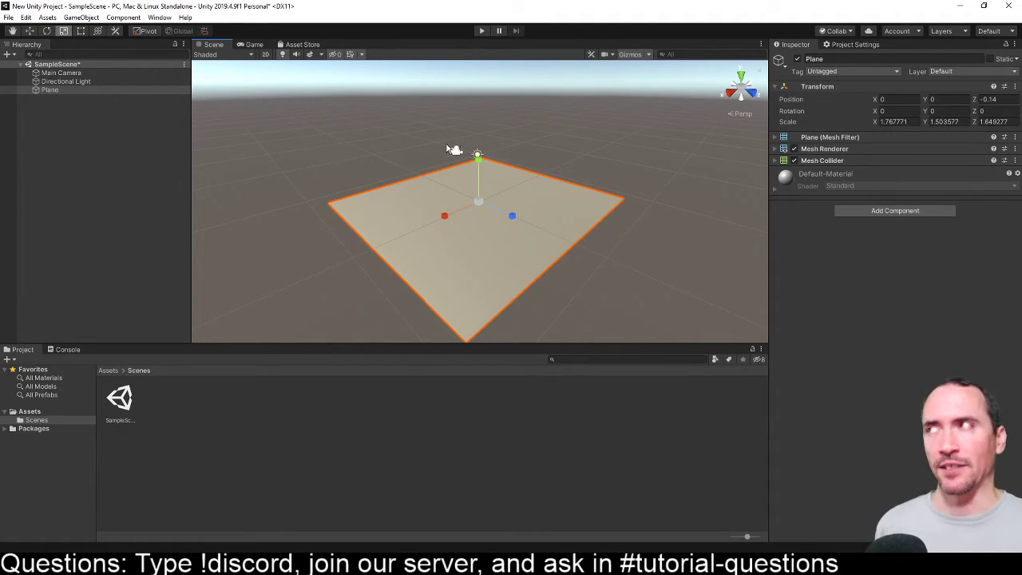
click(128, 166)
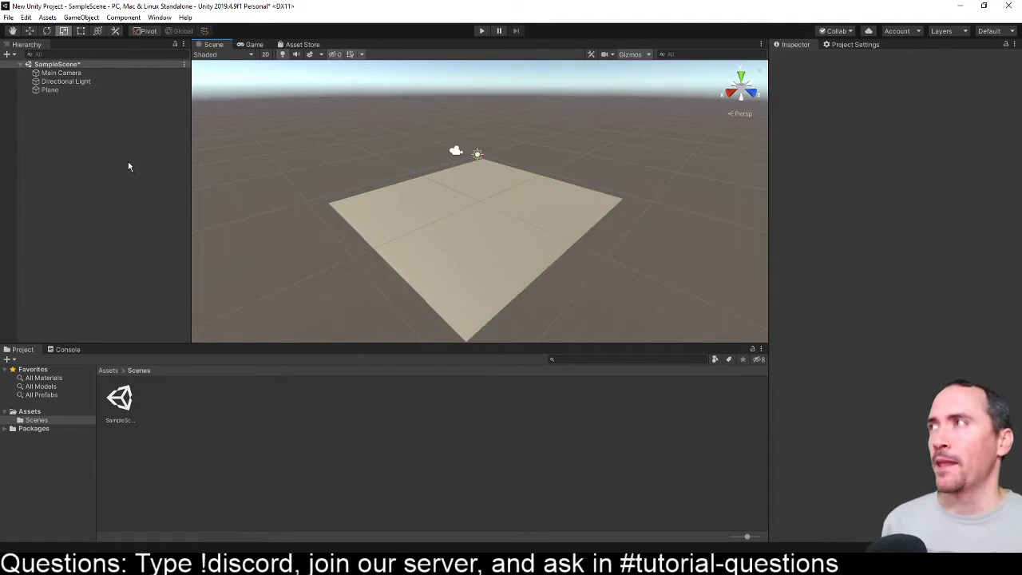
click(419, 215)
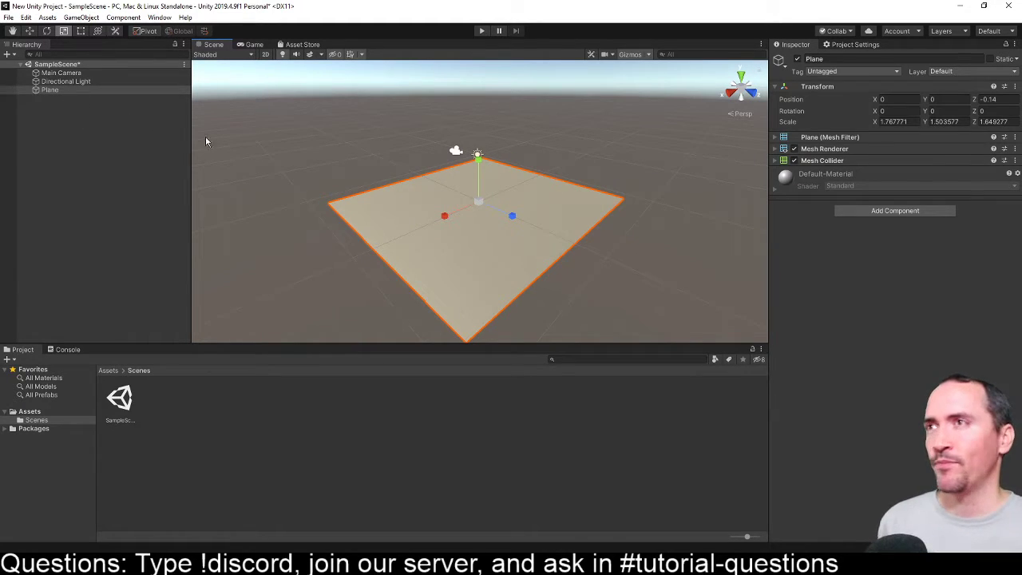
- Add a 3D Cube object to SampleScene
right_click(47, 64)
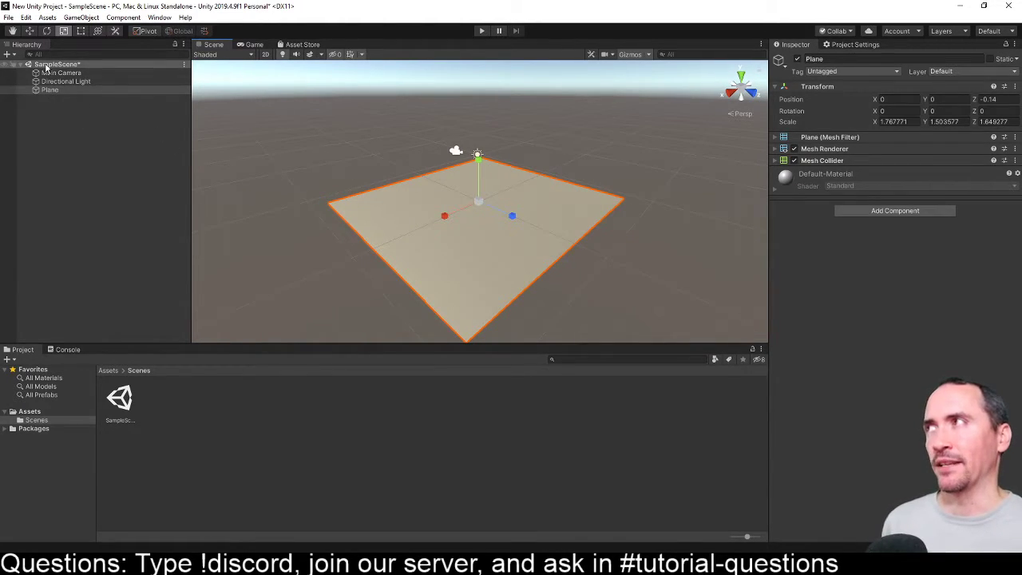
mouse_move(142, 195)
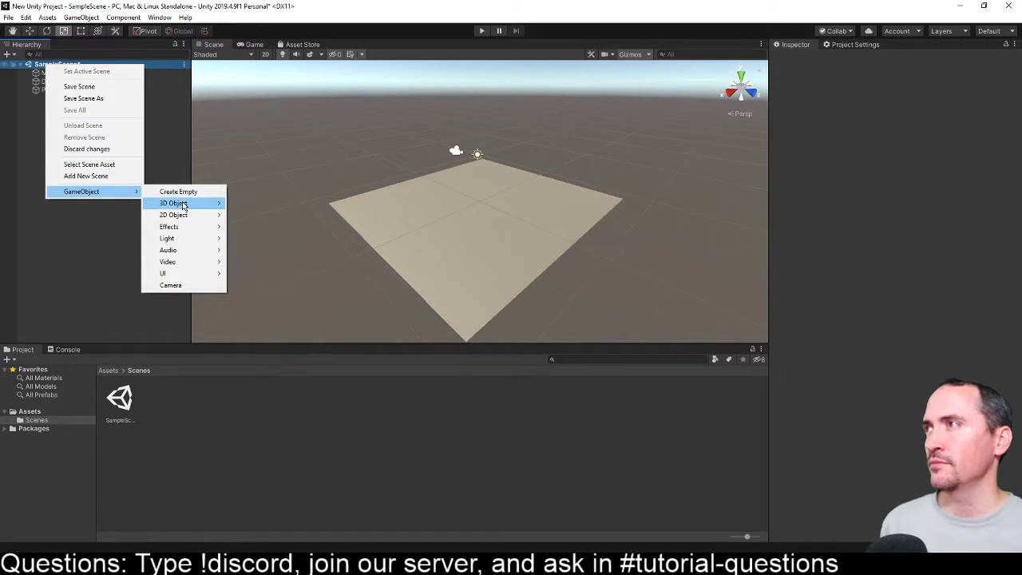
mouse_move(185, 205)
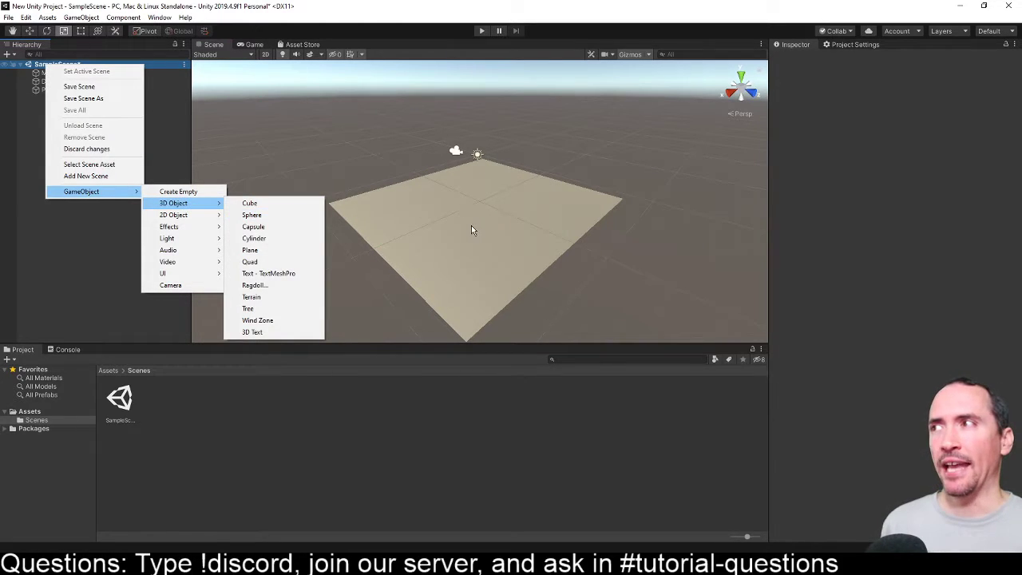
click(281, 203)
- Examine the plane and cube from different angles and distances by orbiting, panning and zooming the Scene view
middle_drag(542, 217, 584, 221)
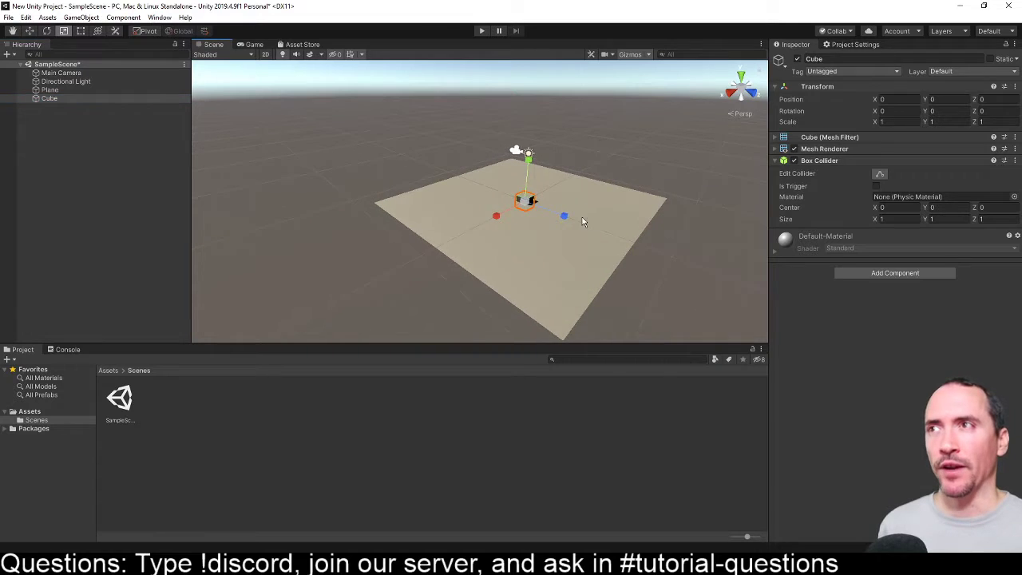
right_drag(533, 221, 570, 215)
middle_drag(545, 207, 535, 185)
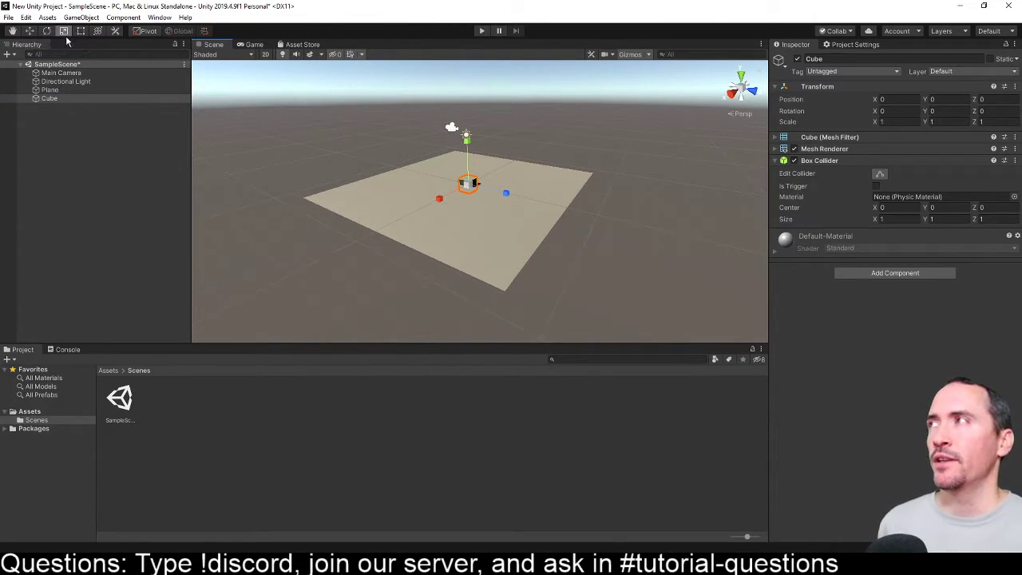
middle_drag(582, 140, 574, 149)
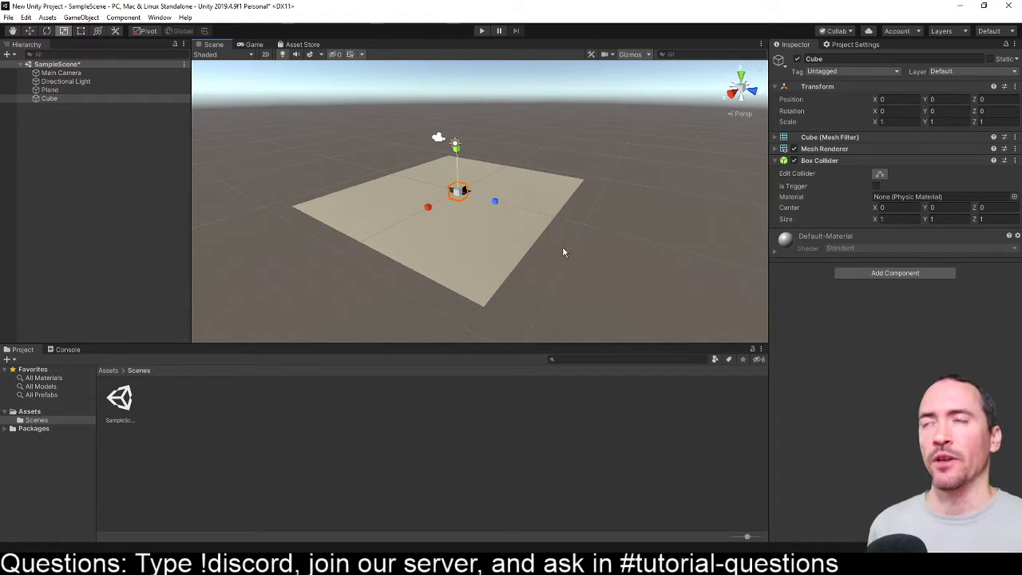
middle_drag(518, 179, 584, 184)
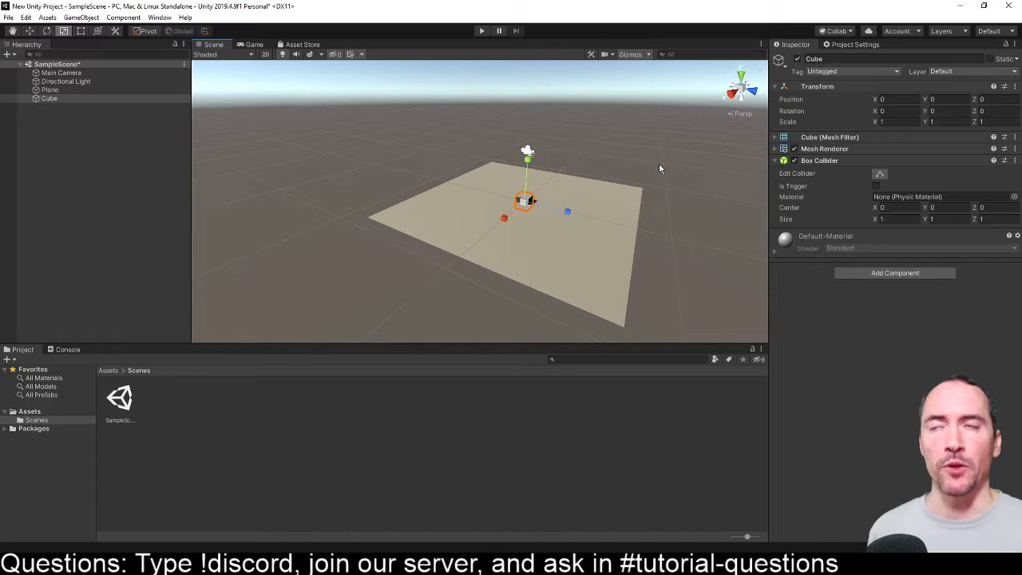
right_drag(660, 164, 659, 194)
mouse_move(659, 194)
mouse_down()
mouse_move(632, 190)
mouse_move(546, 216)
mouse_move(429, 171)
mouse_move(454, 116)
mouse_move(402, 84)
mouse_move(550, 189)
mouse_move(474, 105)
mouse_move(649, 205)
mouse_up()
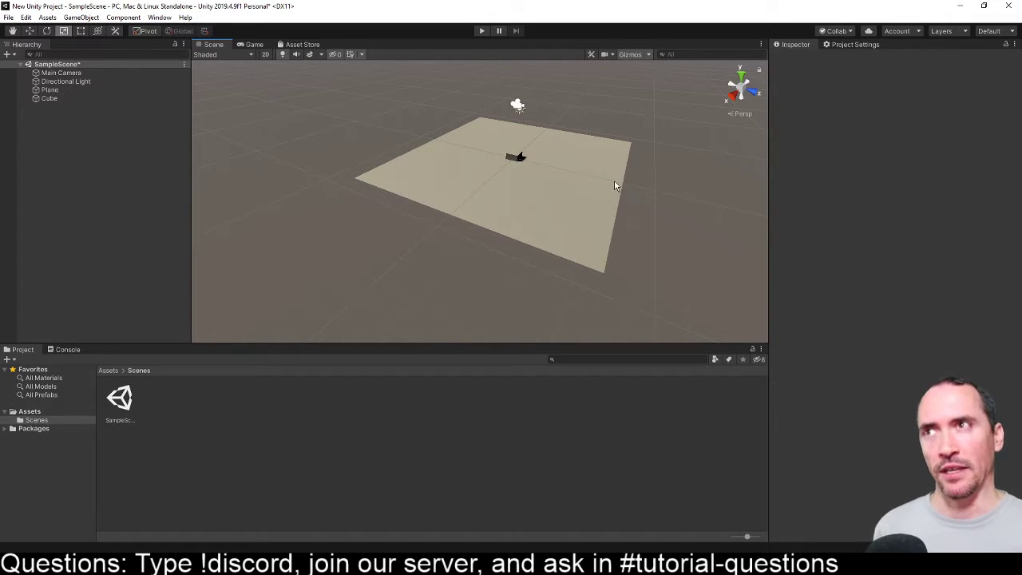
key(super)
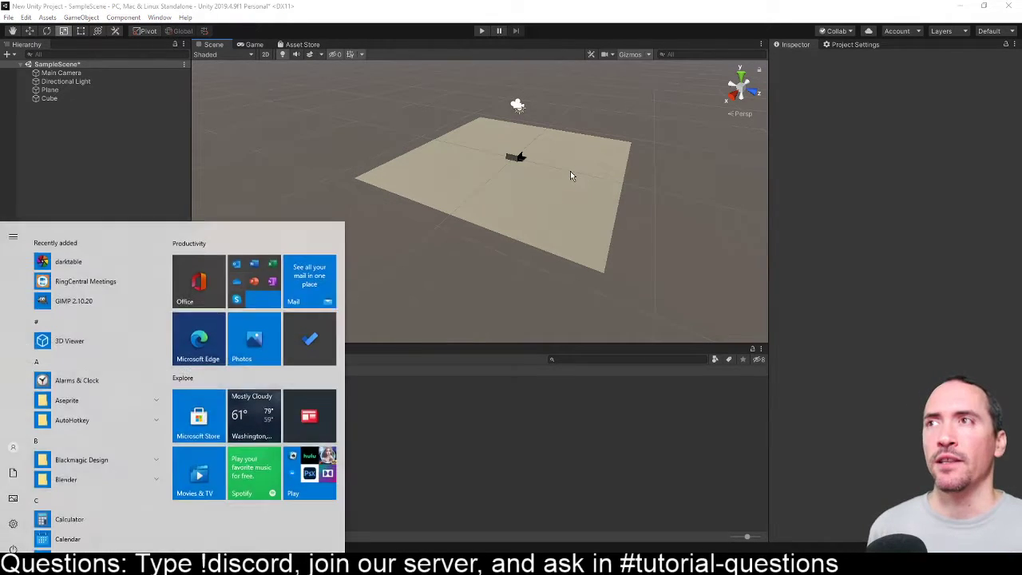
key(super)
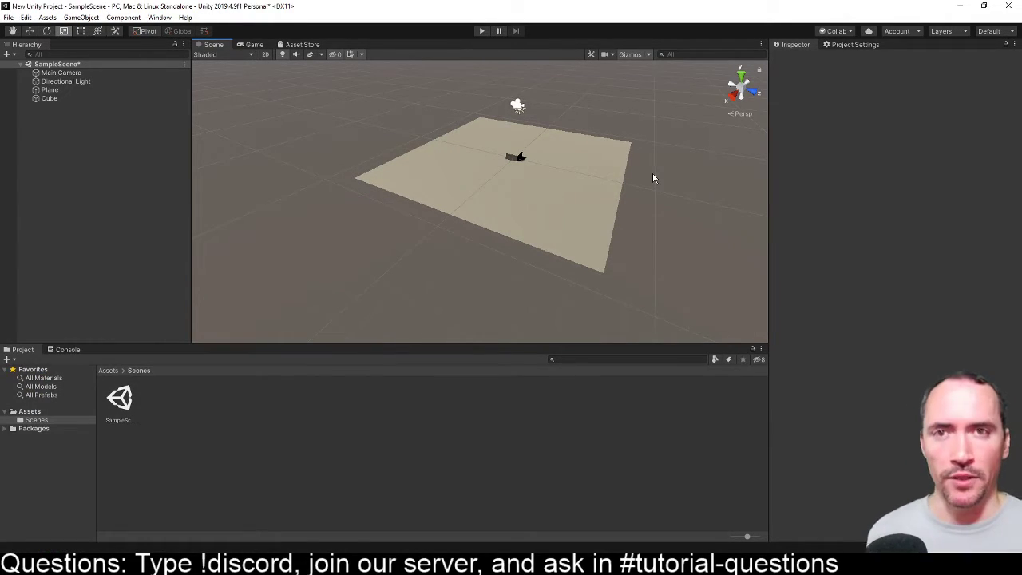
mouse_move(581, 192)
middle_down()
mouse_move(616, 229)
mouse_move(543, 228)
mouse_move(568, 203)
middle_up()
scroll(568, 224, down, 3)
scroll(569, 225, up, 4)
middle_drag(610, 253, 612, 221)
scroll(574, 211, up, 6)
scroll(575, 211, down, 6)
middle_drag(479, 211, 485, 162)
scroll(559, 180, up, 3)
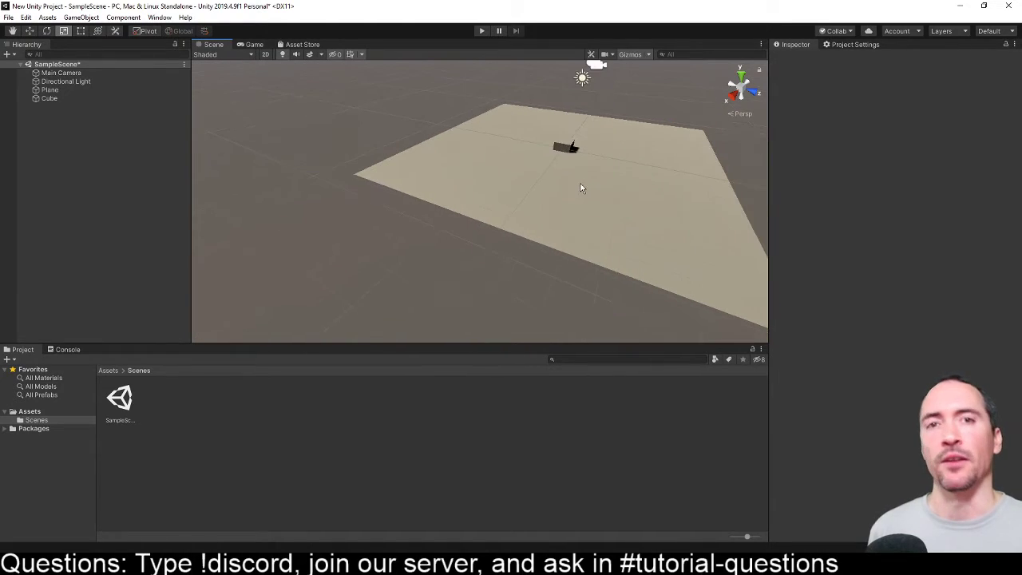
scroll(581, 188, down, 2)
alt+drag(581, 187, 468, 212)
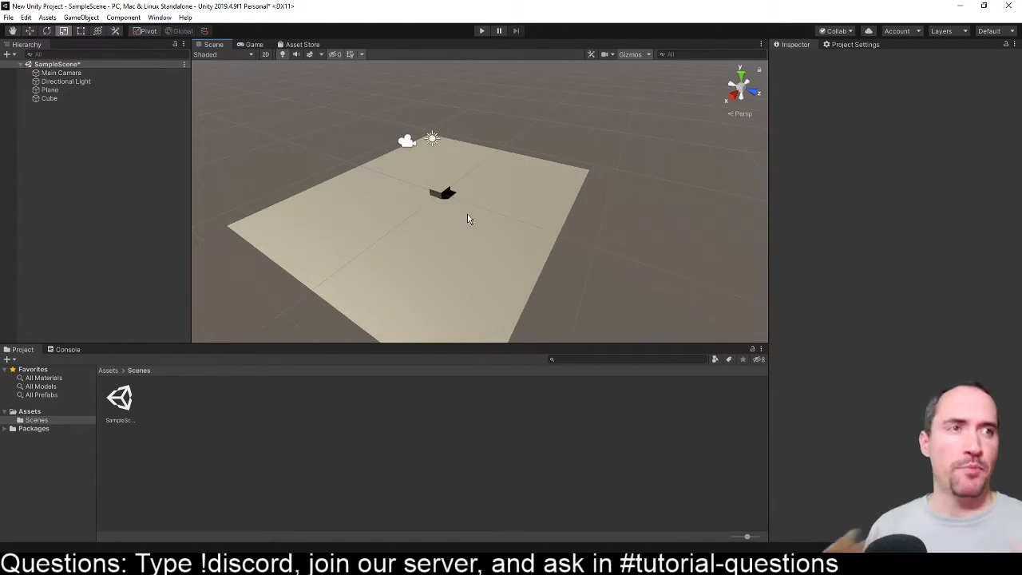
- Raise the cube along its Y axis to about 0.58 with the Move tool
click(441, 192)
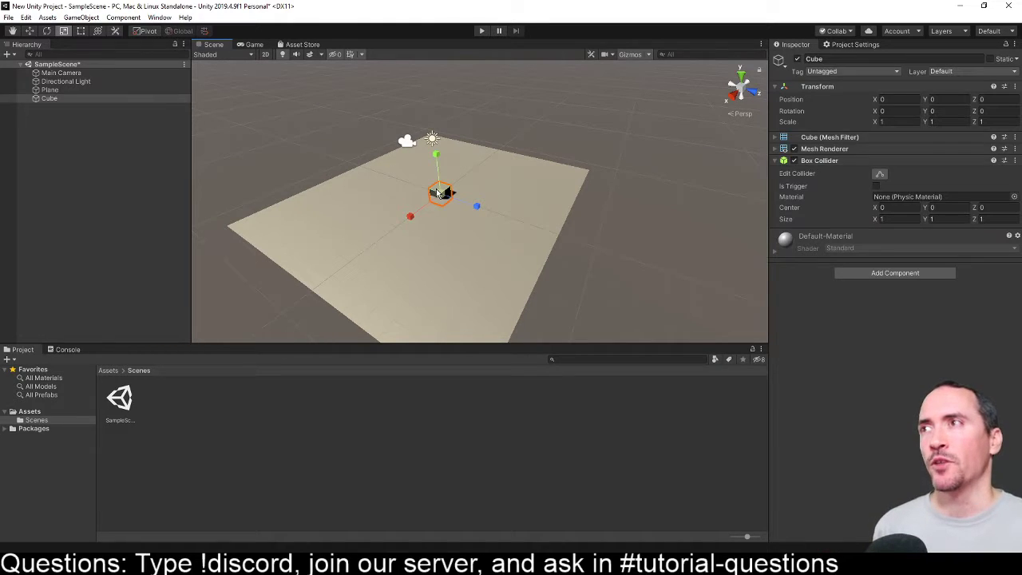
click(30, 31)
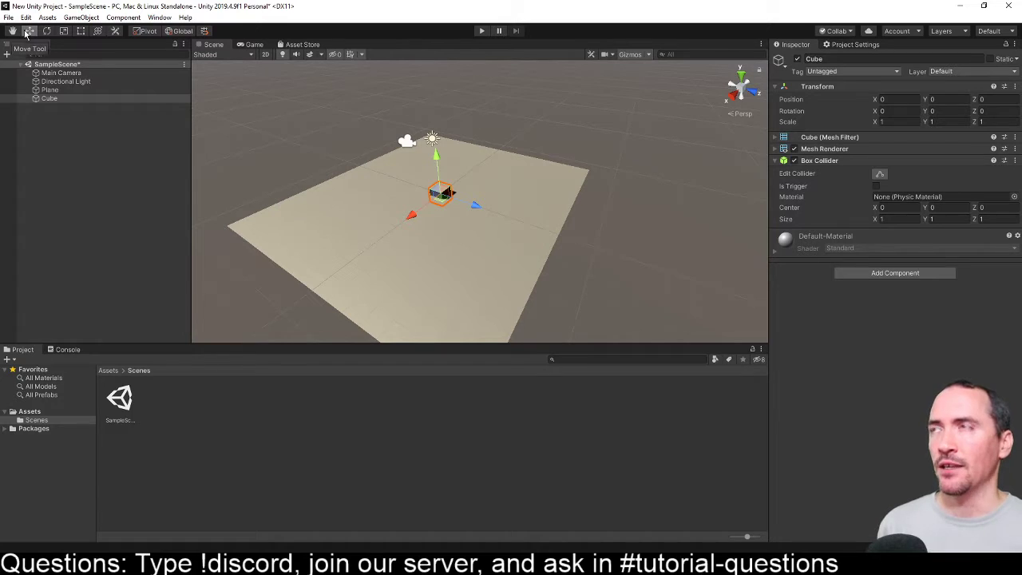
drag(435, 161, 432, 149)
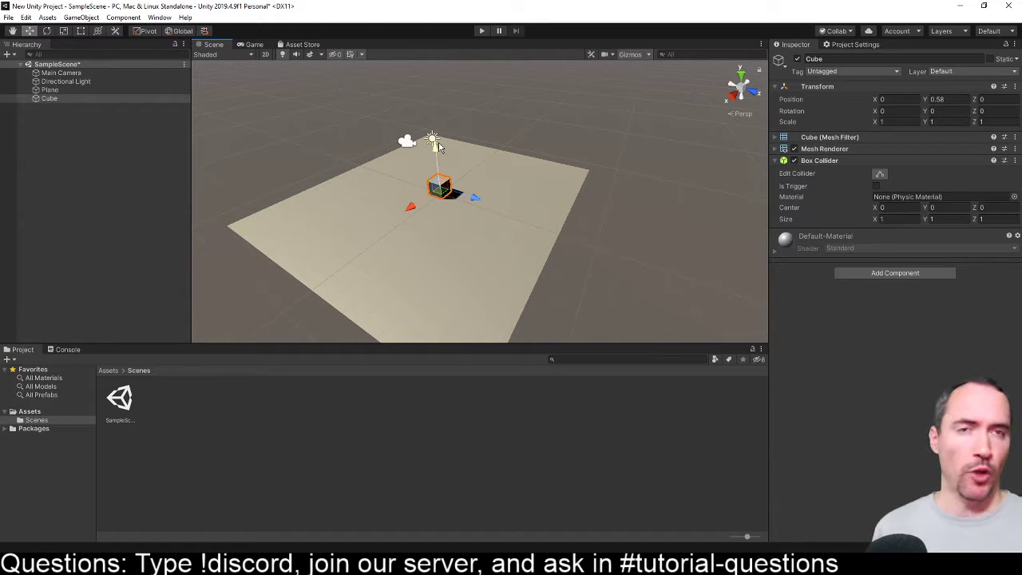
- Select the plane and the cube in turn to compare their components, ending with the cube selected
drag(438, 158, 438, 150)
click(579, 246)
click(394, 203)
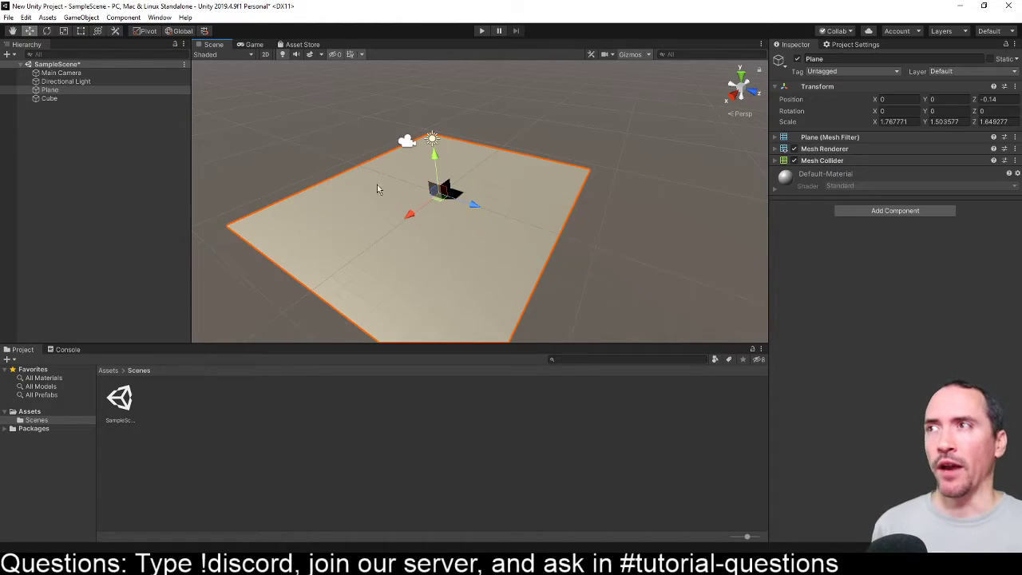
click(614, 127)
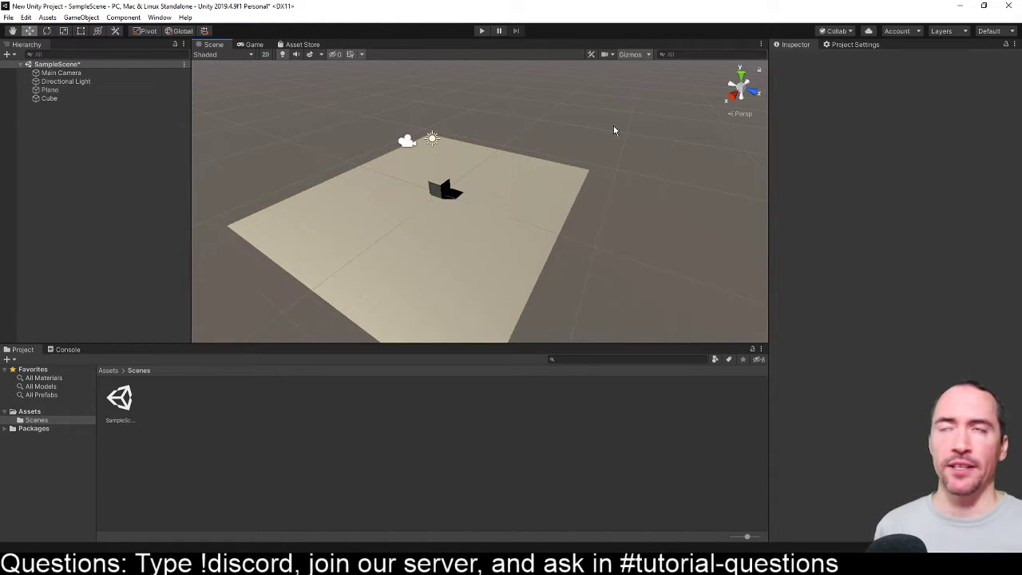
click(50, 98)
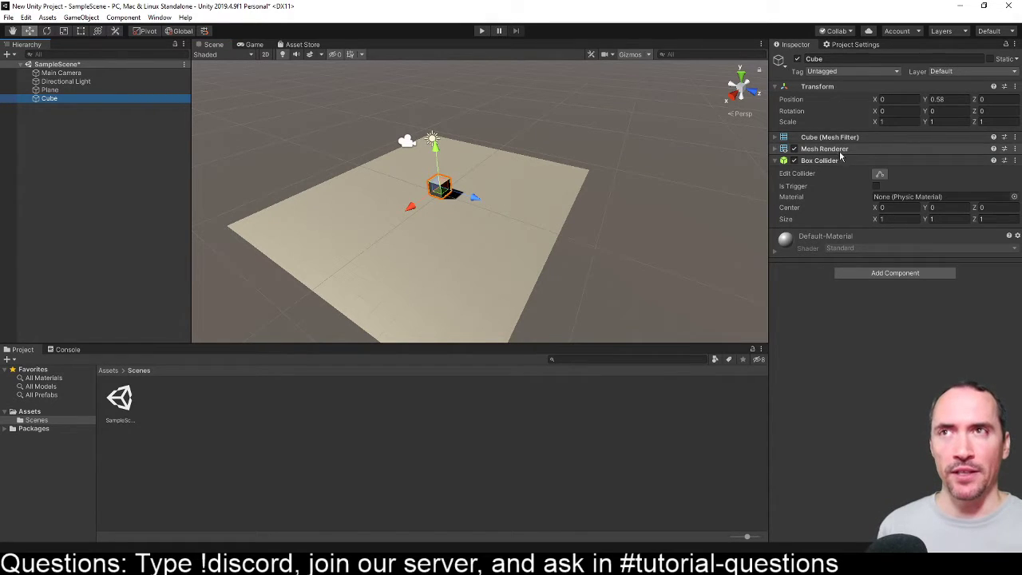
click(50, 90)
click(51, 99)
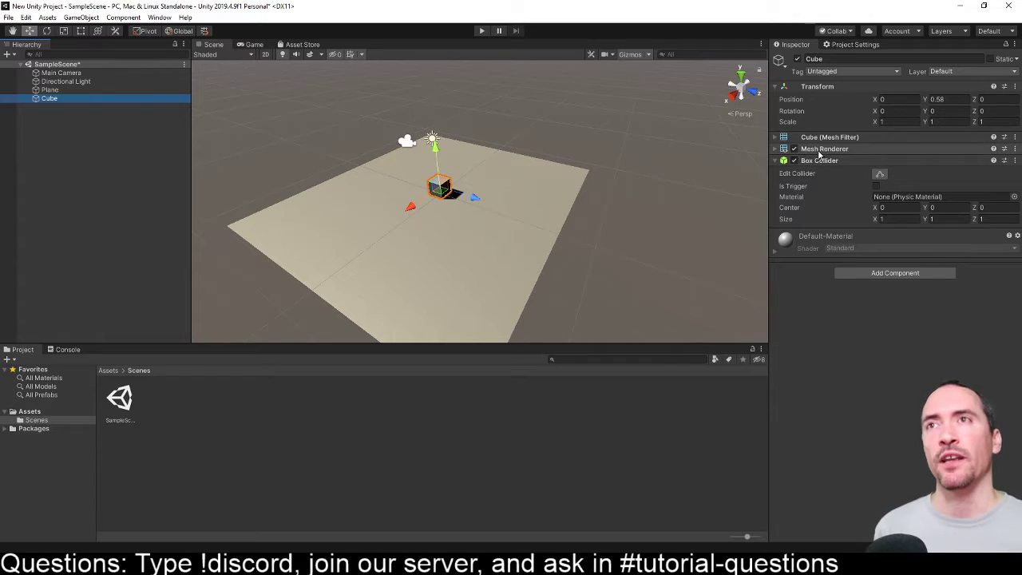
- Examine the cube's Mesh Renderer, Mesh Filter and Box Collider settings, leaving only the Mesh Filter expanded of the three
click(774, 149)
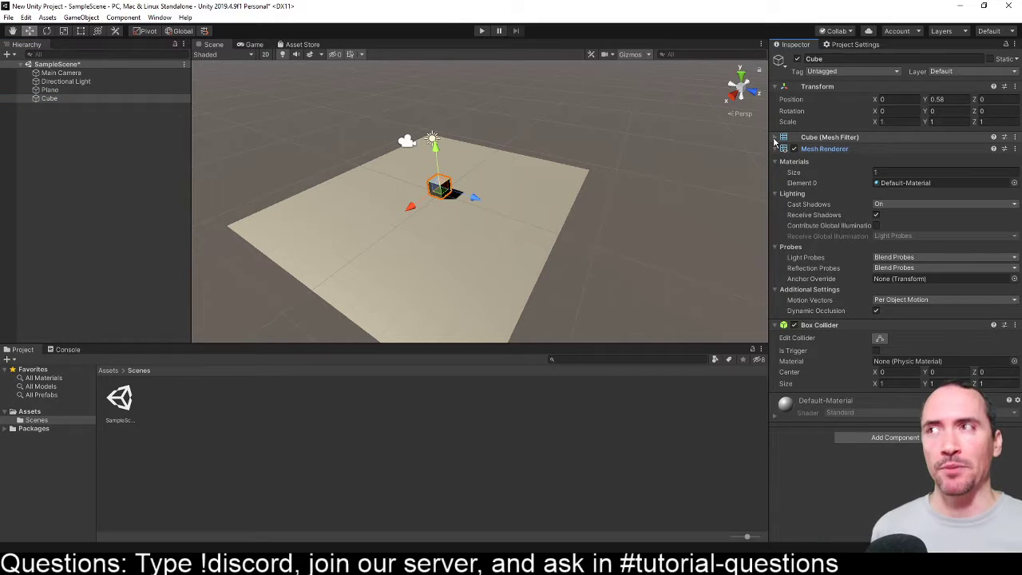
click(775, 137)
click(774, 164)
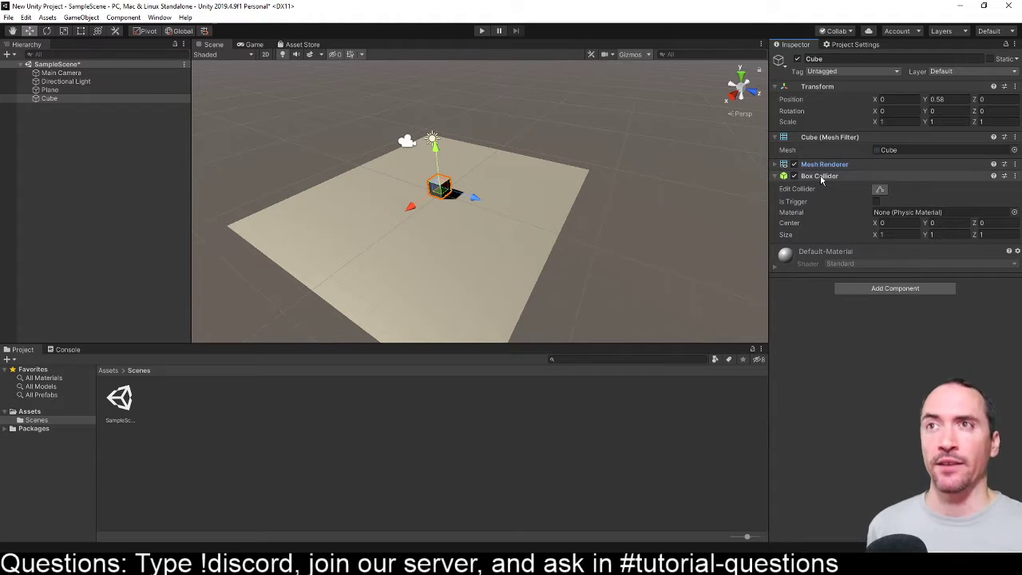
click(820, 176)
click(776, 177)
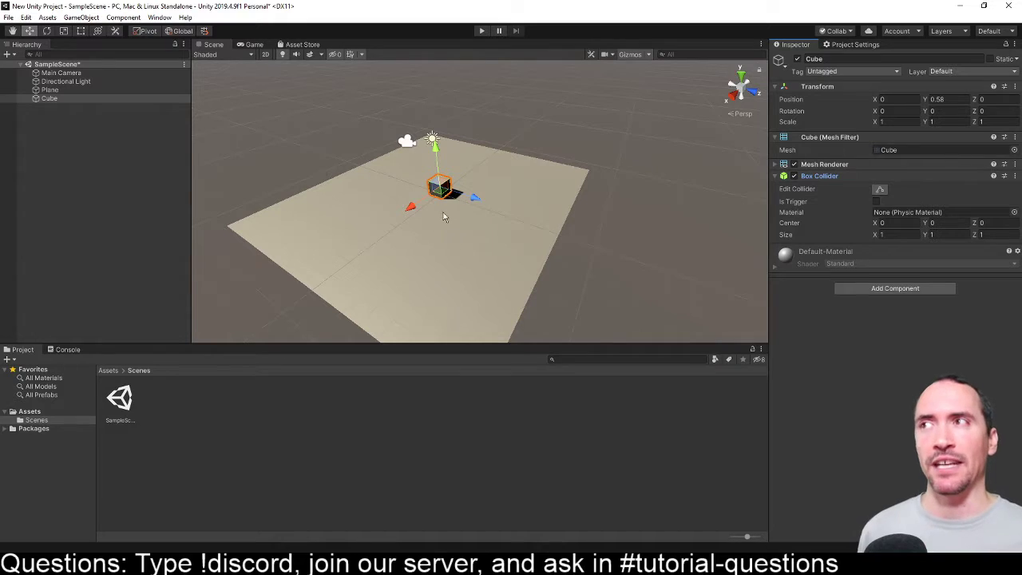
scroll(402, 142, up, 5)
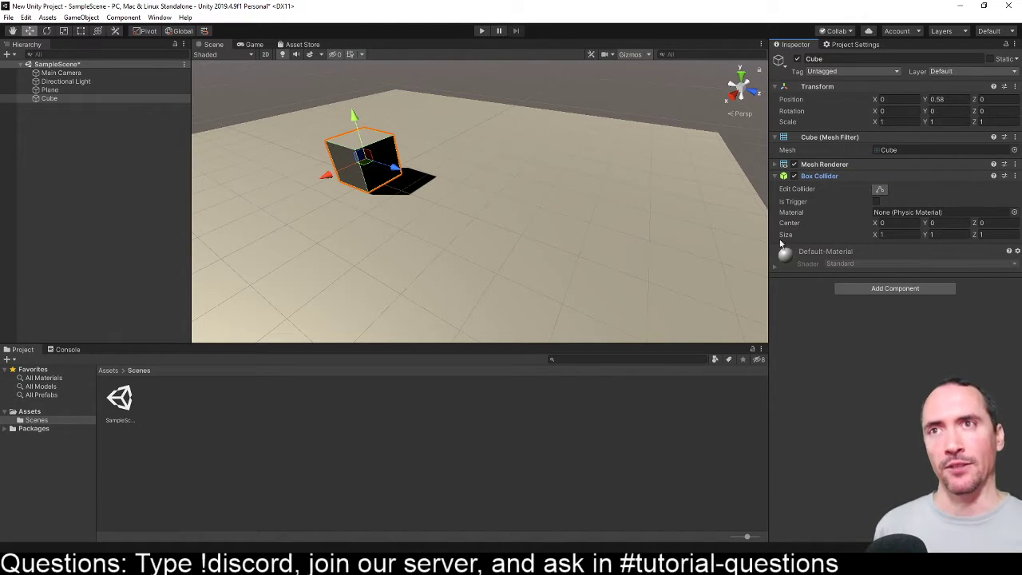
click(776, 176)
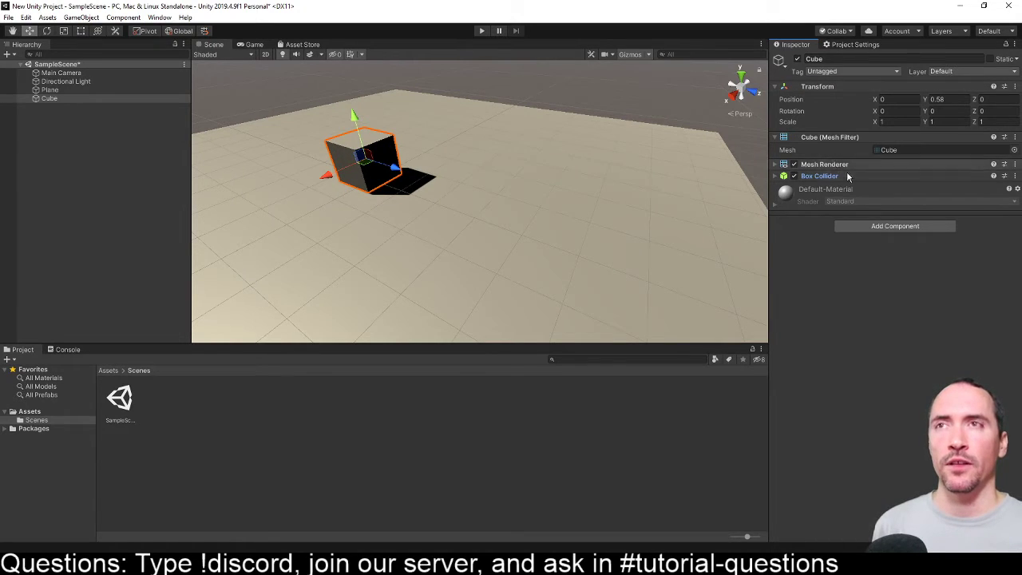
- Review the remove, move, copy and paste options offered for the cube's Box Collider and Mesh Renderer components
click(1015, 175)
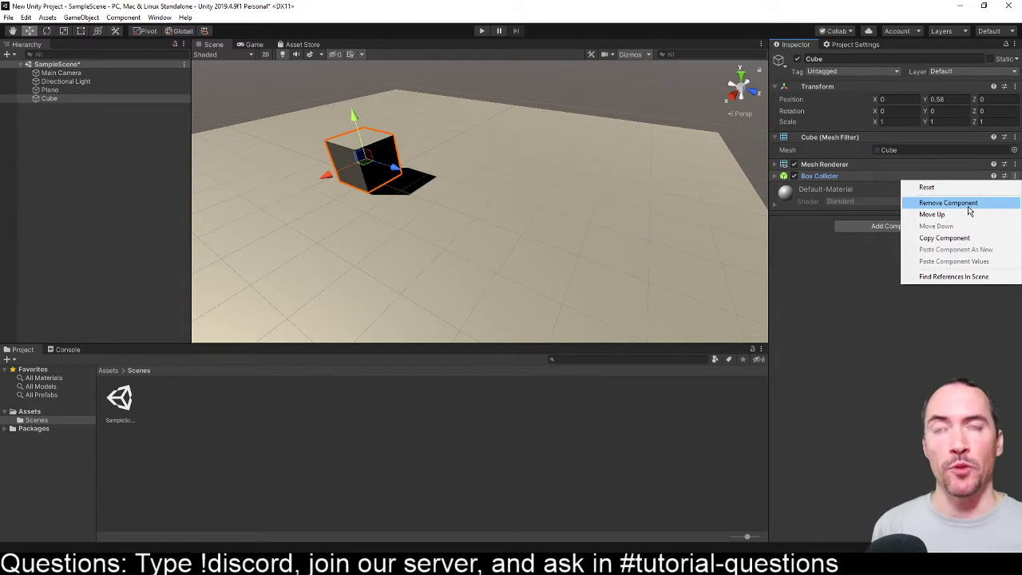
click(1015, 181)
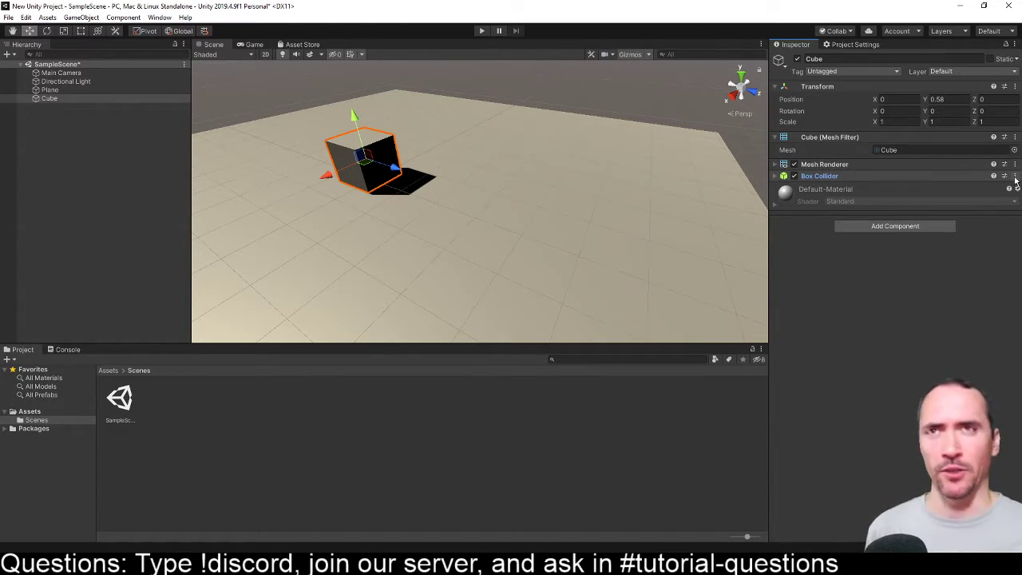
click(1015, 178)
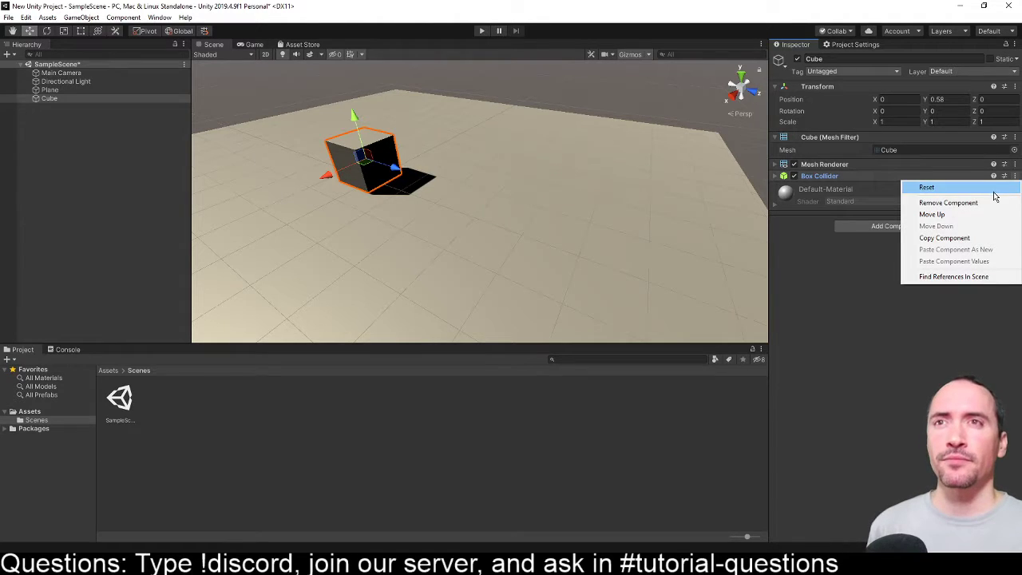
click(943, 238)
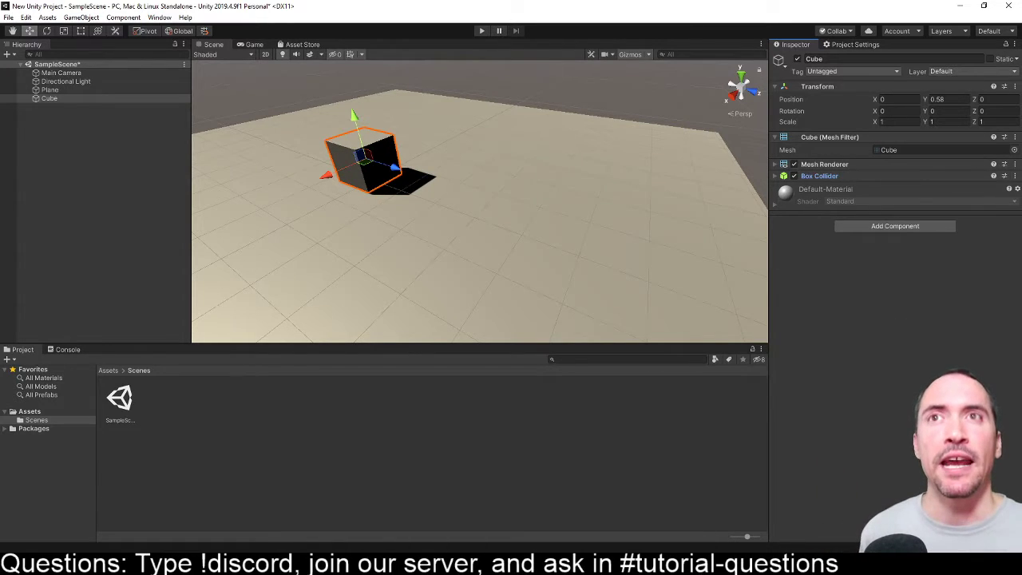
click(1015, 165)
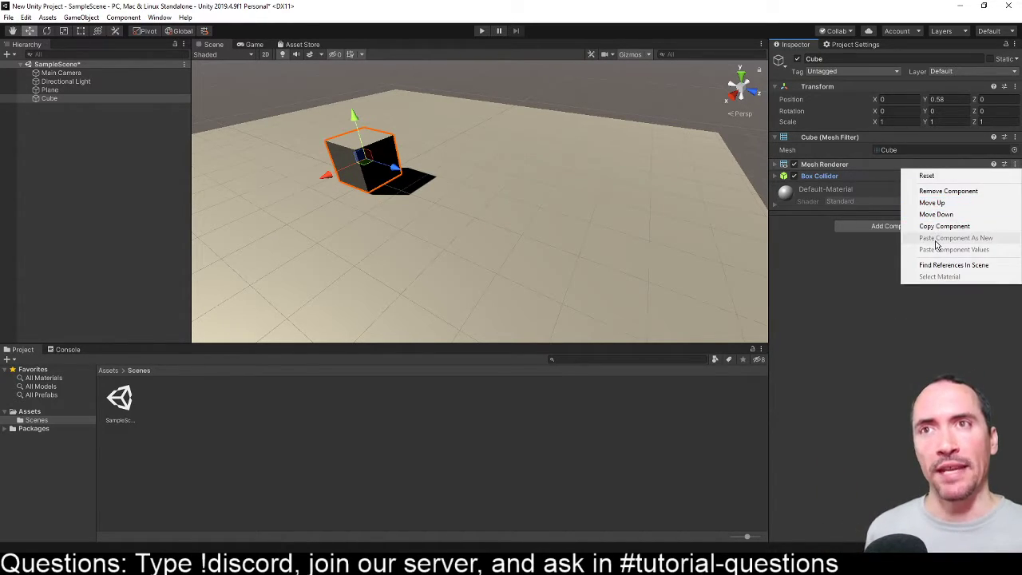
click(803, 287)
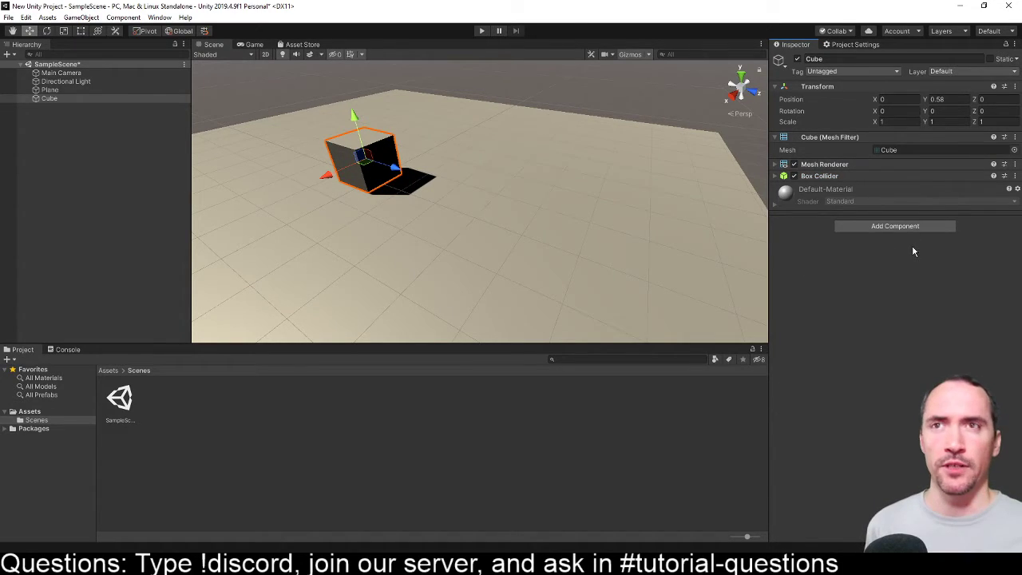
middle_drag(440, 194, 558, 218)
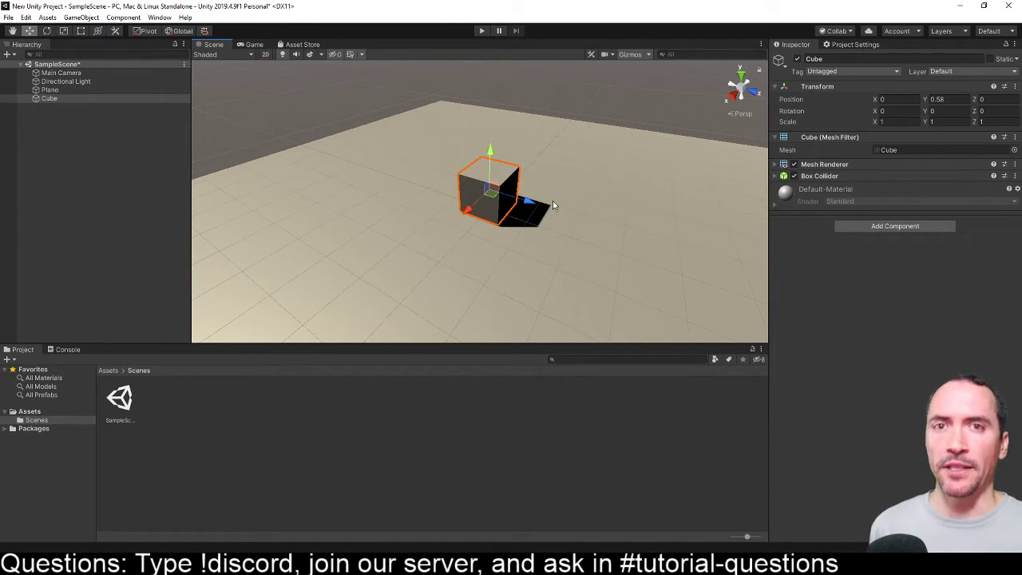
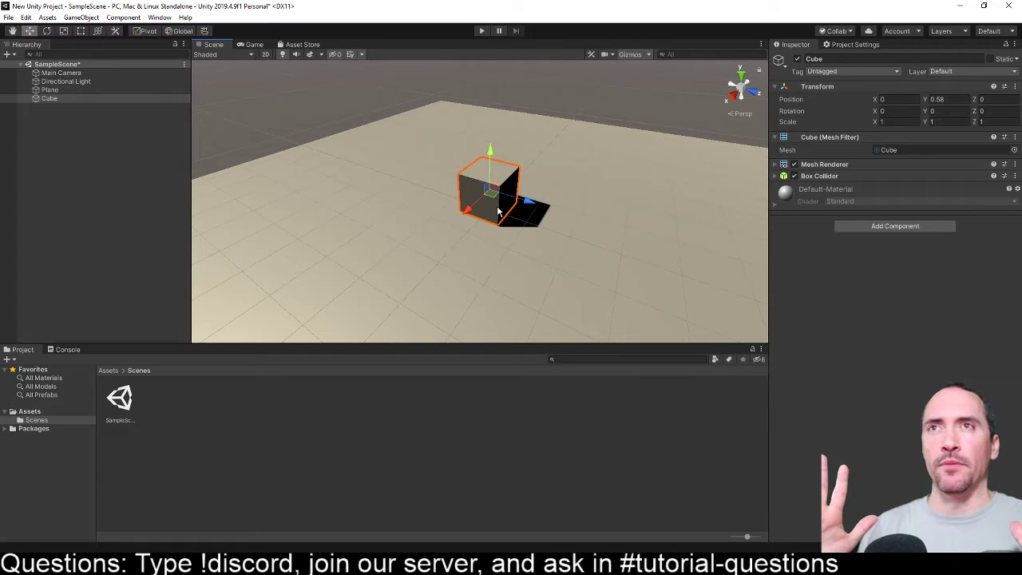
- Try an X rotation of 100 on the cube, ending with the X rotation set back to 0
click(807, 86)
click(806, 86)
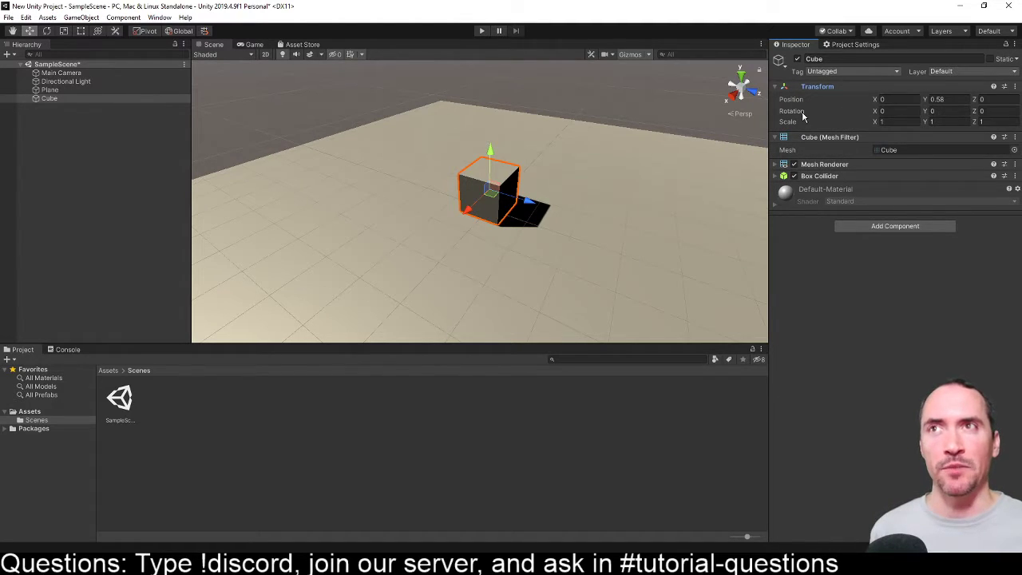
click(895, 110)
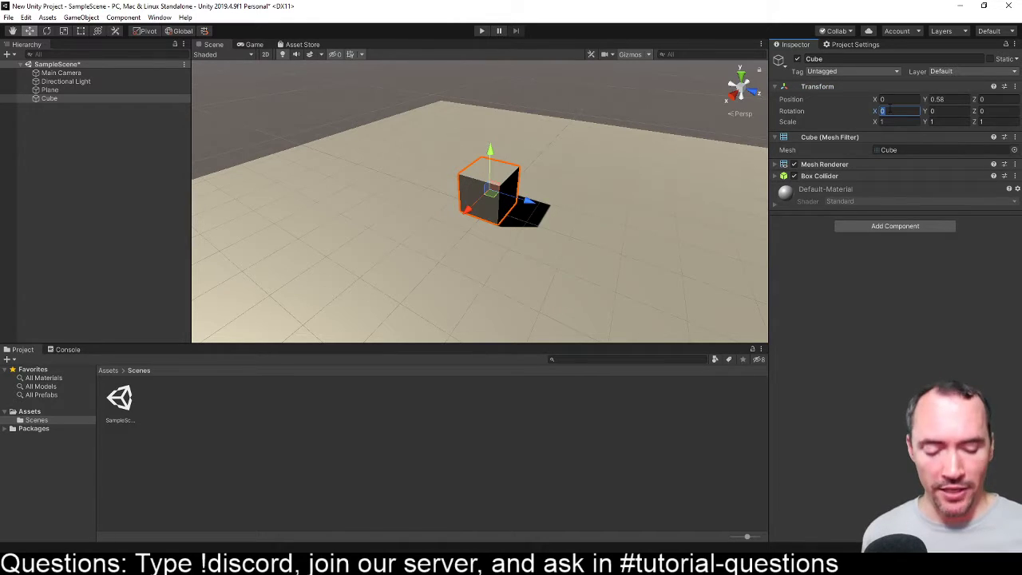
text(1)
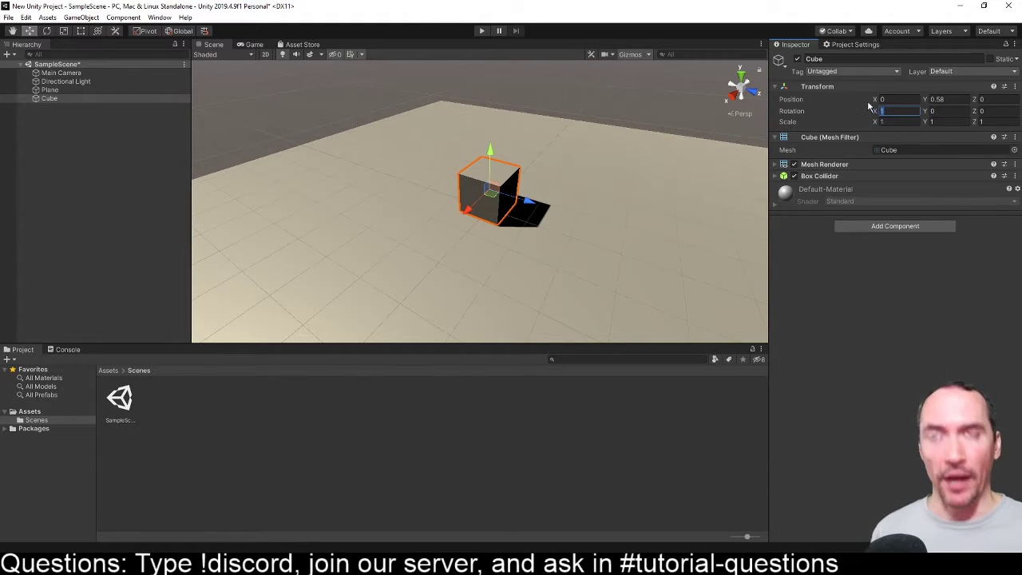
text(10)
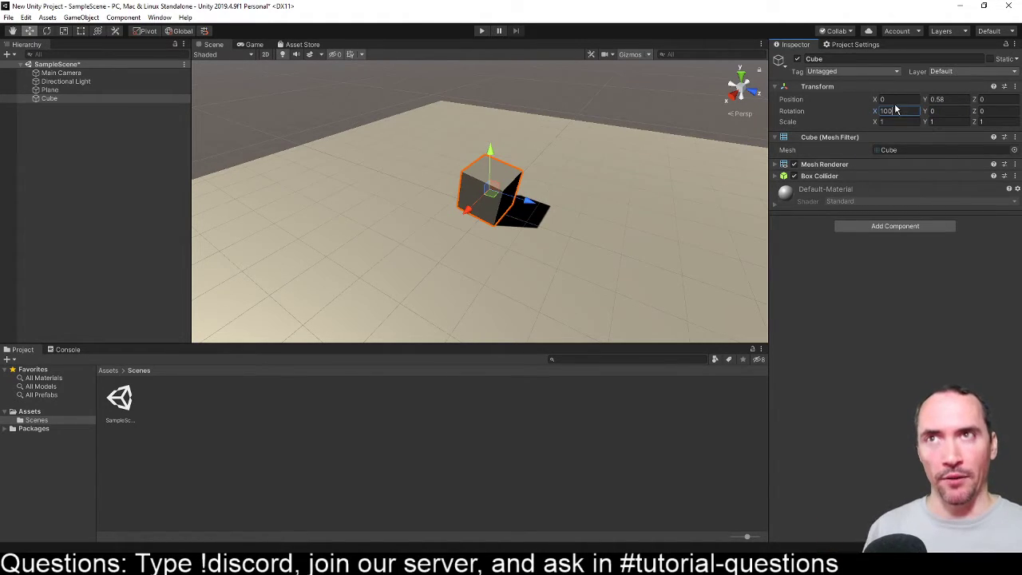
text(0)
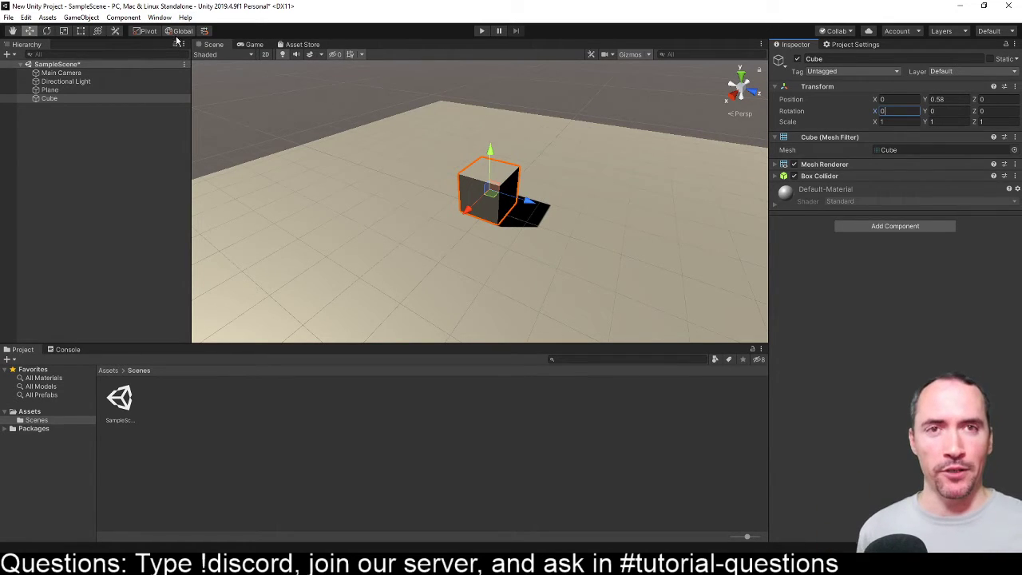
- Try turning the cube slightly about its X axis to about 0.71, and reset the X rotation to 0
click(847, 113)
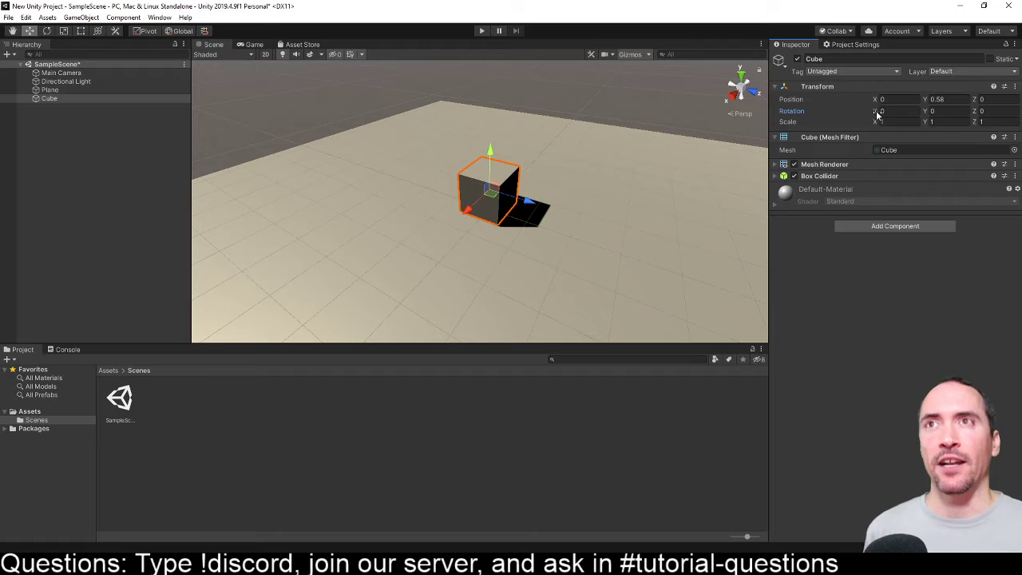
mouse_move(876, 111)
mouse_down()
mouse_move(890, 115)
mouse_move(851, 110)
mouse_move(900, 113)
mouse_move(882, 114)
mouse_move(893, 109)
mouse_up()
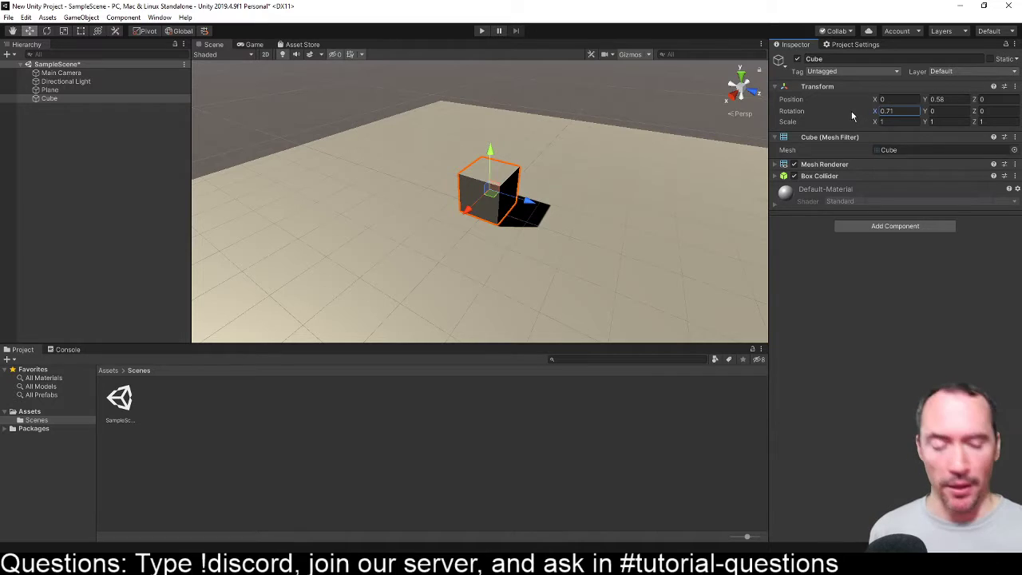
click(890, 112)
text(0)
key(Return)
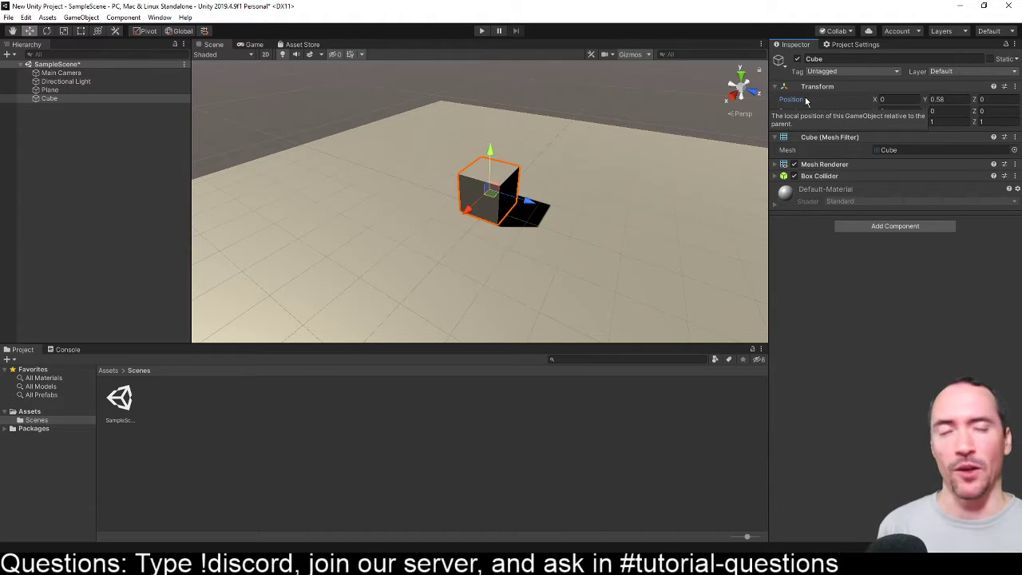
click(900, 99)
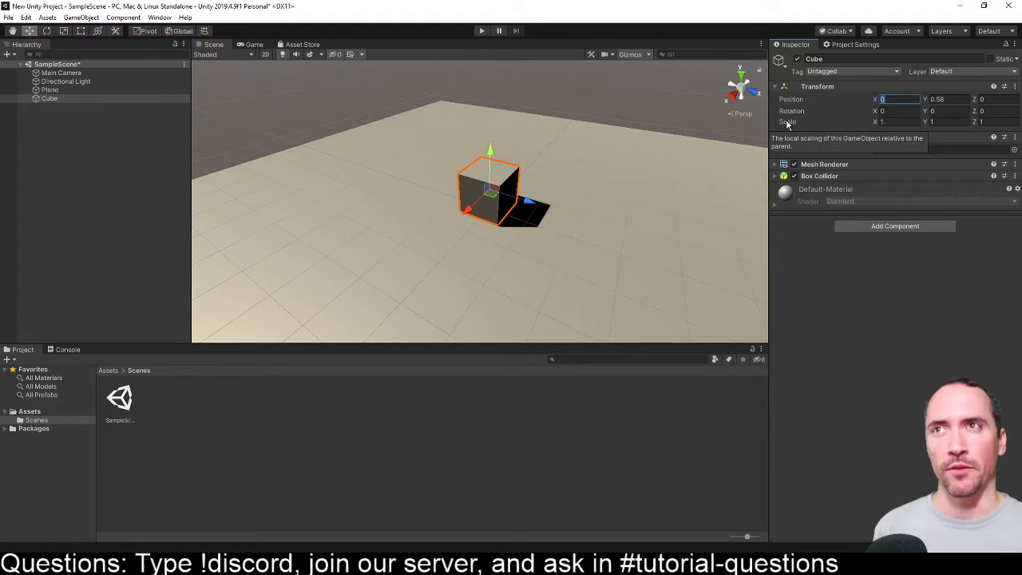
drag(975, 123, 882, 124)
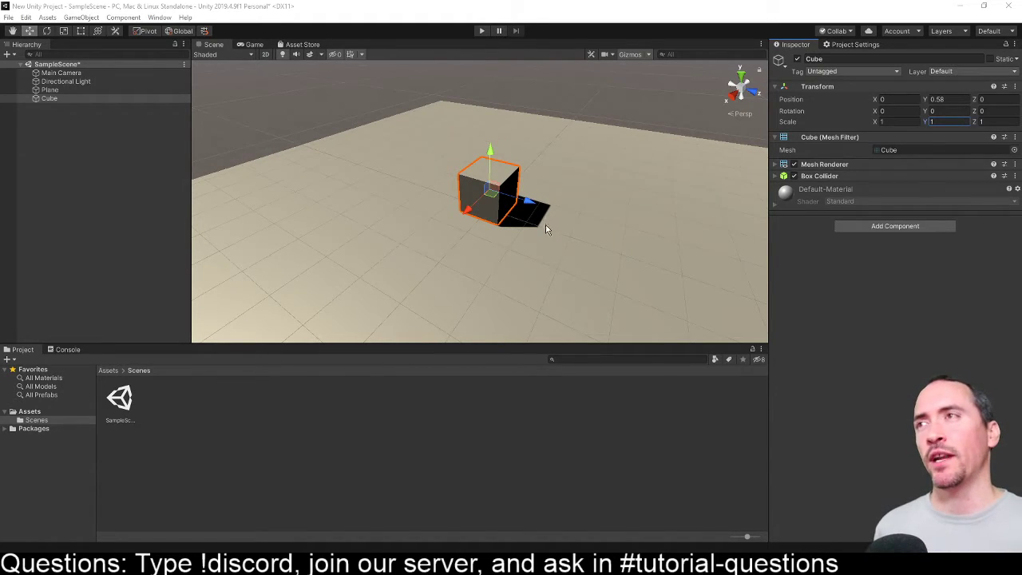
- Move the cube along its X axis to about 4.49
scroll(543, 239, down, 8)
middle_drag(538, 246, 472, 237)
alt+drag(385, 250, 331, 229)
middle_drag(332, 229, 502, 214)
mouse_move(502, 214)
mouse_down()
mouse_move(521, 205)
mouse_move(495, 218)
mouse_up()
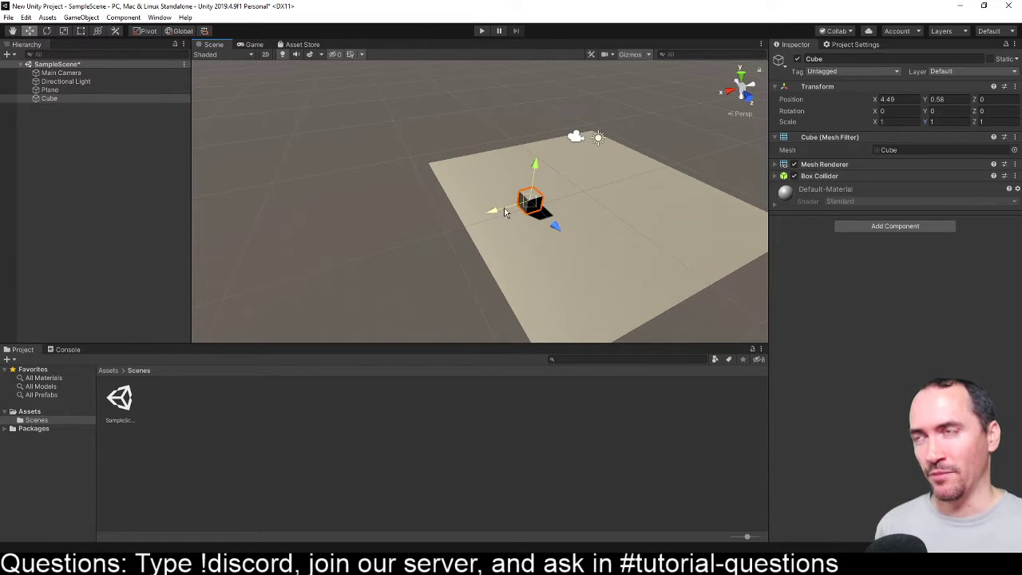
- Duplicate the cube twice, placing one copy at about X -3.12, Z -5.06 and the other at about X -3.12, Z 3.08
middle_drag(575, 205, 477, 227)
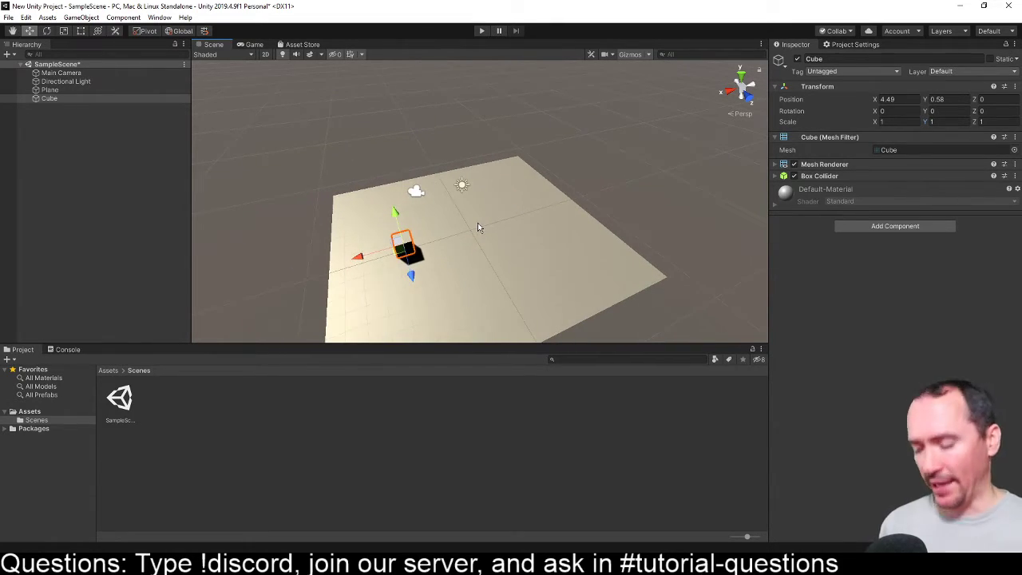
key(ctrl+d)
drag(386, 256, 558, 272)
key(ctrl+d)
scroll(492, 267, down, 3)
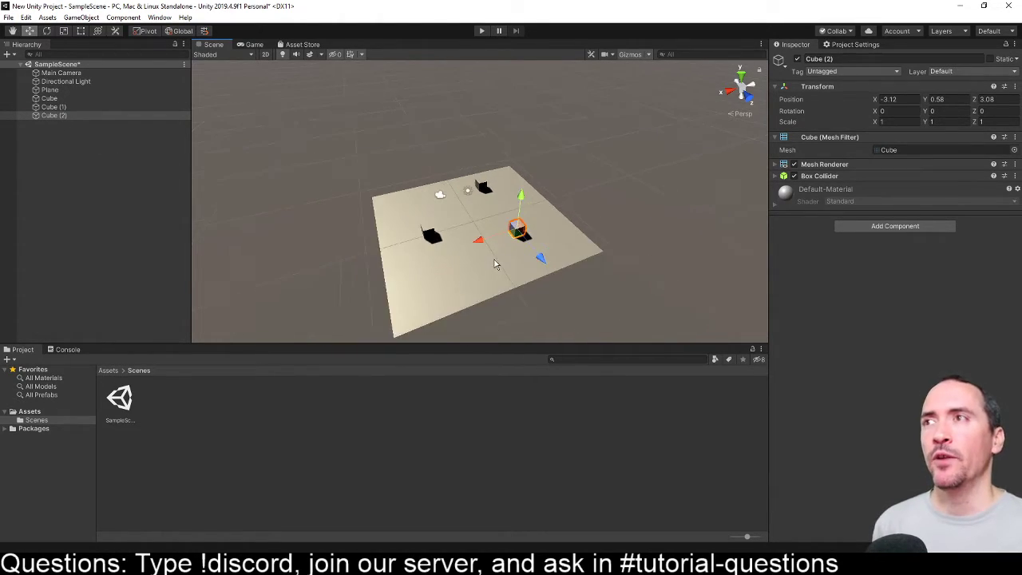
- View the plane and the three cubes from different angles and from far away, ending with nothing selected
scroll(493, 265, down, 3)
middle_drag(459, 240, 584, 238)
scroll(586, 234, up, 5)
middle_drag(498, 227, 696, 270)
scroll(618, 230, down, 3)
right_drag(618, 230, 674, 242)
scroll(674, 242, down, 3)
scroll(675, 243, down, 4)
middle_drag(607, 219, 502, 278)
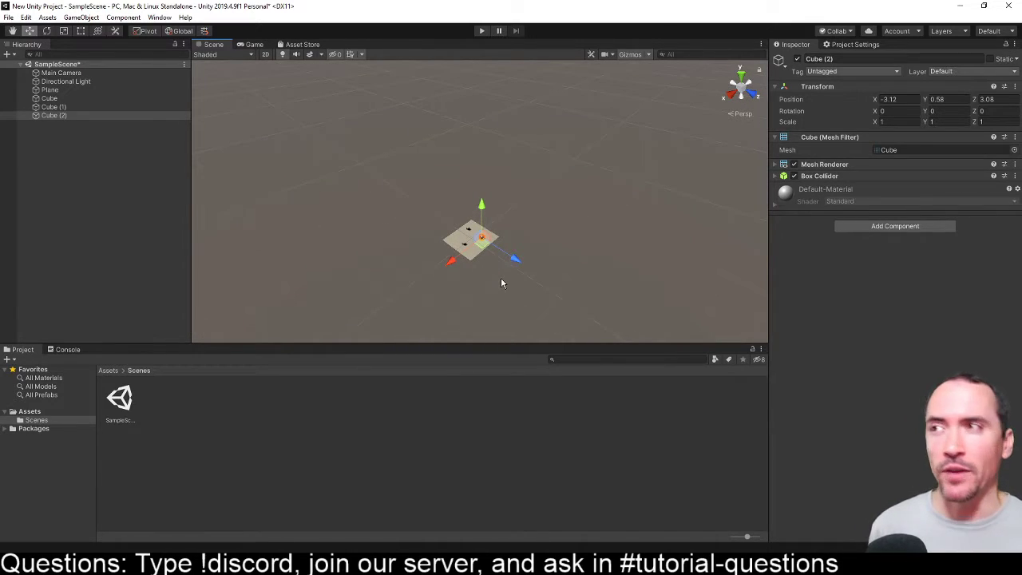
click(532, 269)
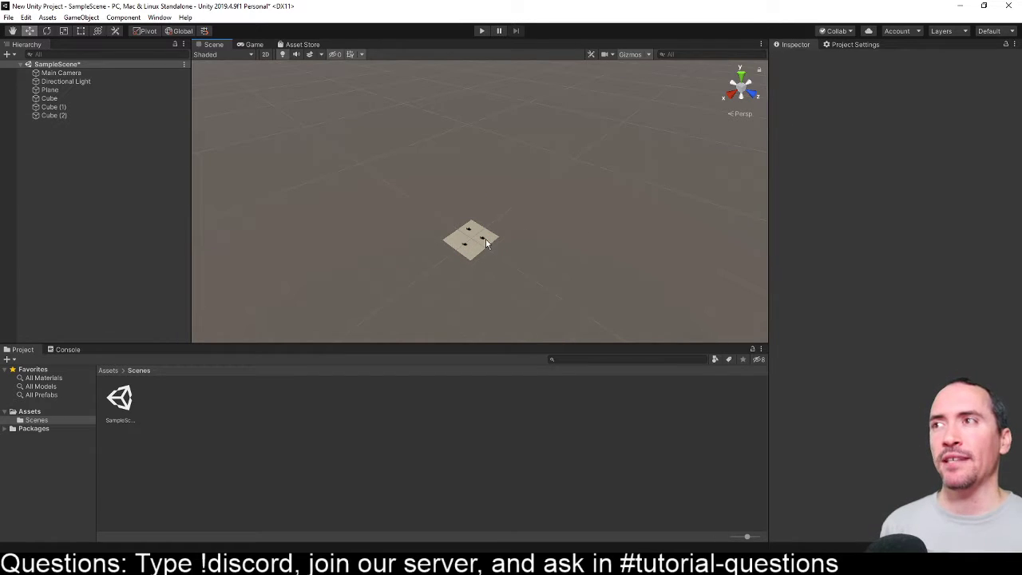
- Frame Cube, Cube (1) and Cube (2) one after another in the Scene view
click(54, 99)
double_click(53, 99)
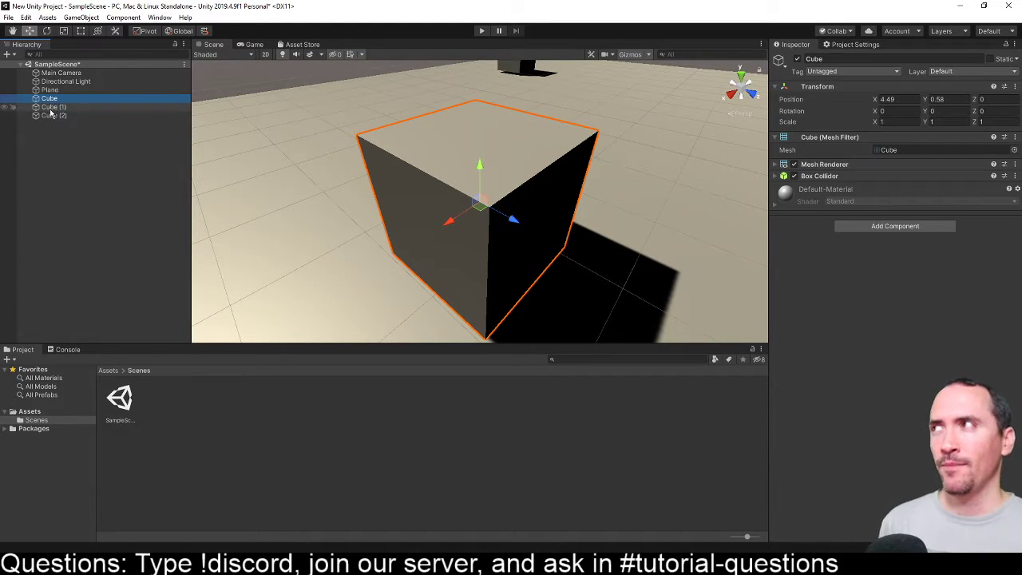
double_click(52, 107)
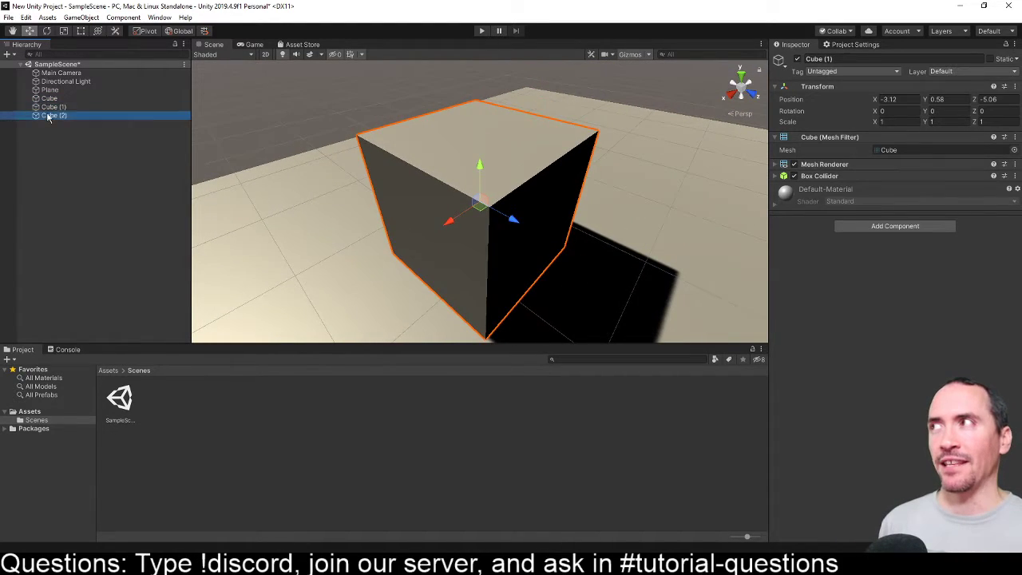
double_click(49, 116)
- Select the original cube directly in the scene from a distance and frame it
scroll(475, 208, down, 5)
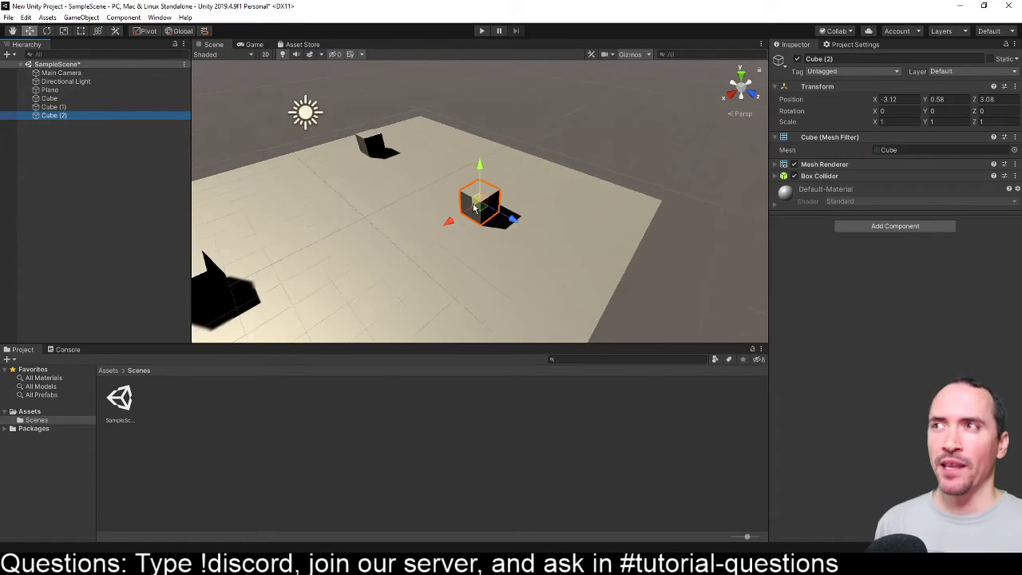
scroll(474, 208, down, 10)
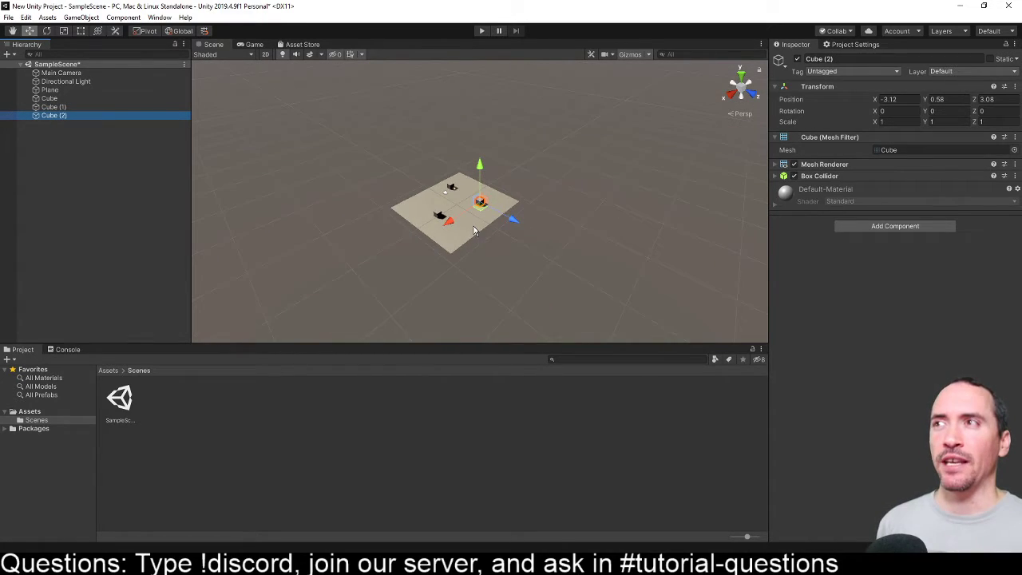
scroll(474, 227, down, 3)
click(448, 214)
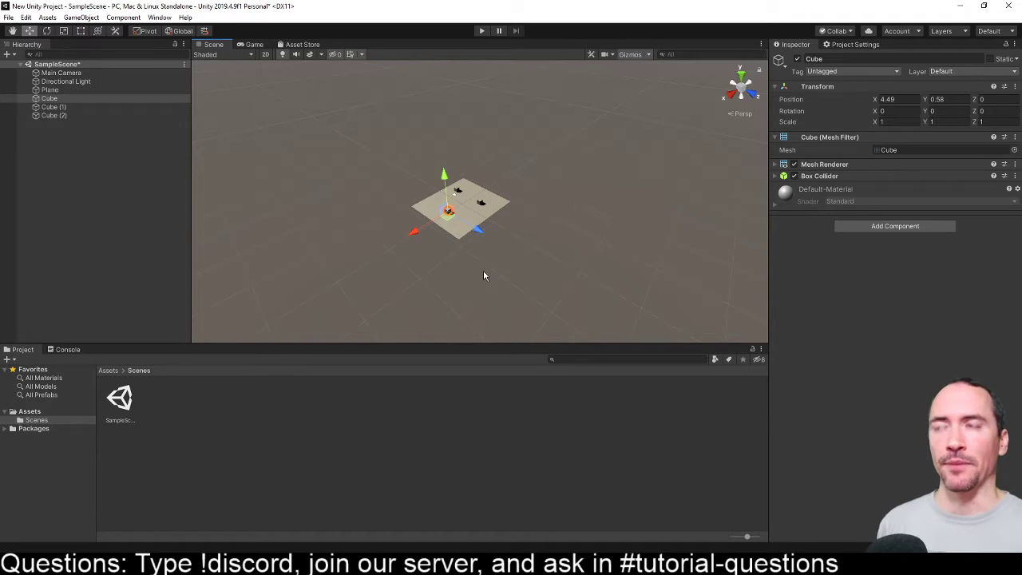
key(f)
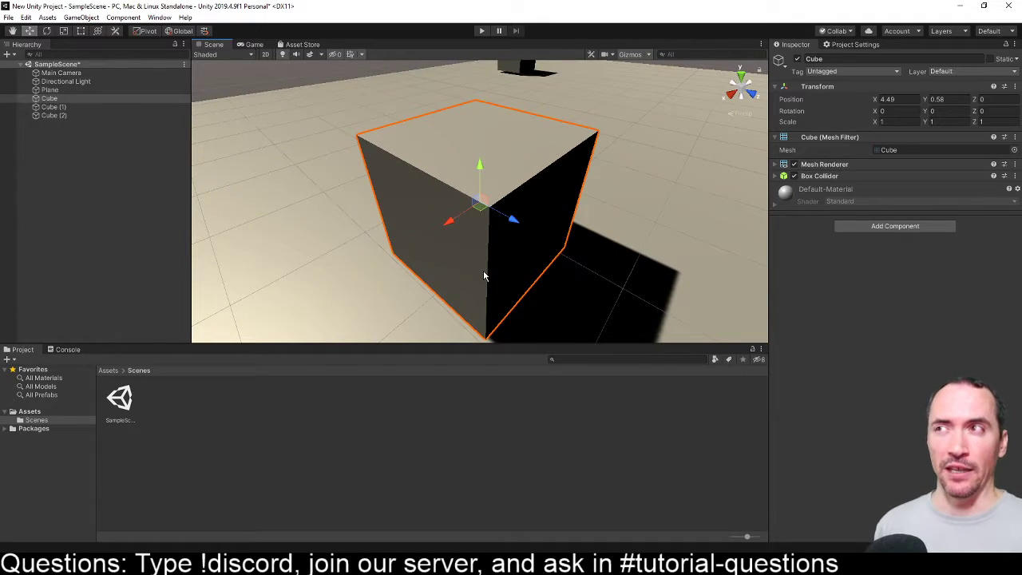
- Make Cube (1) a child of Cube and Cube (2) a child of Cube (1) in the object hierarchy
scroll(577, 240, down, 8)
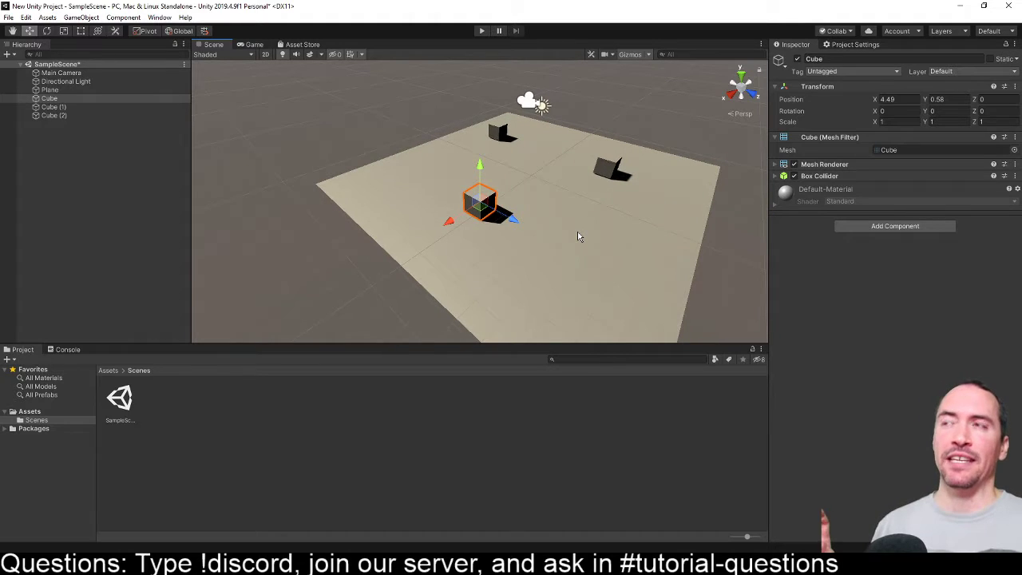
middle_drag(577, 237, 564, 219)
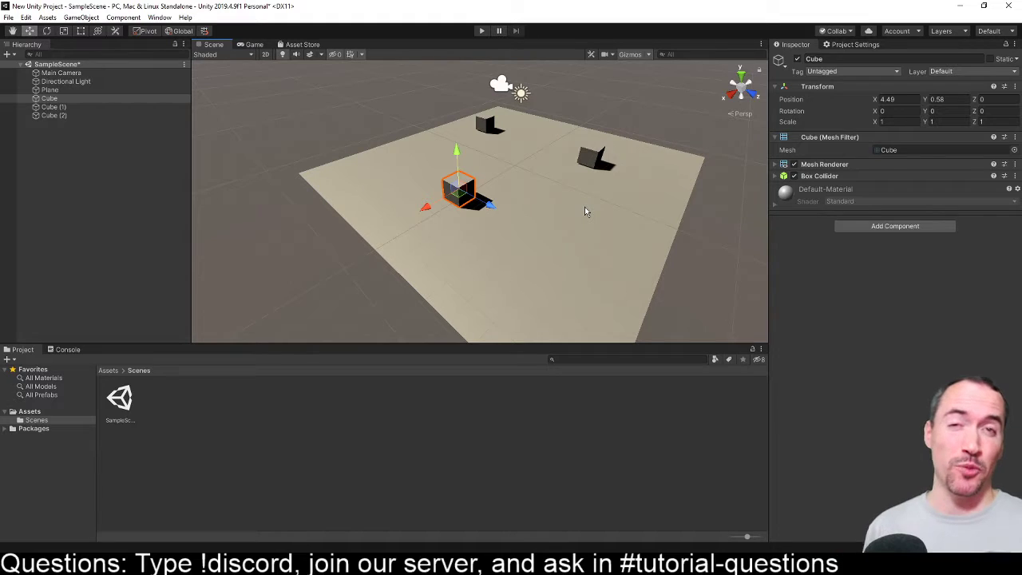
scroll(423, 200, up, 8)
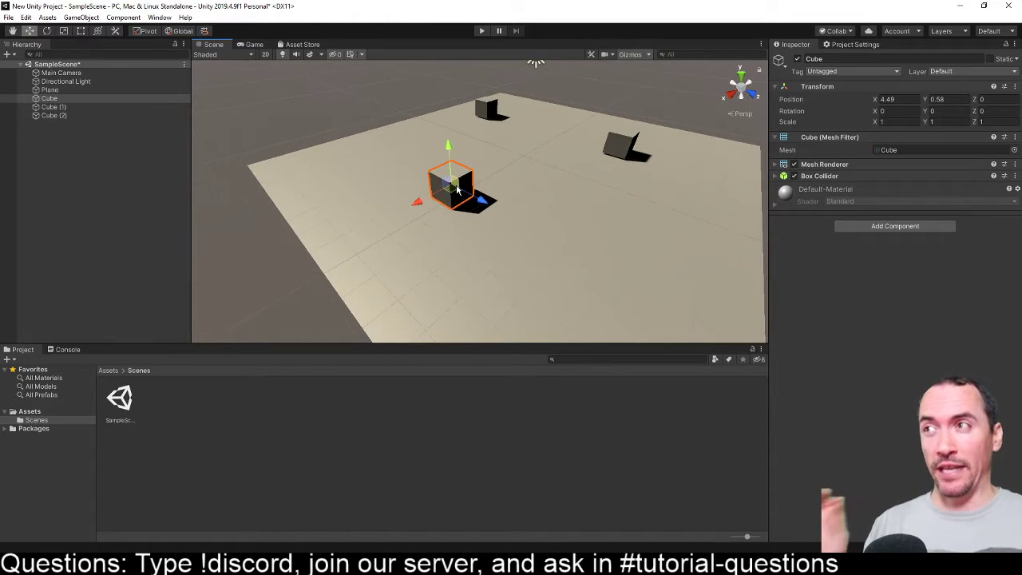
scroll(454, 209, down, 7)
middle_drag(455, 210, 550, 227)
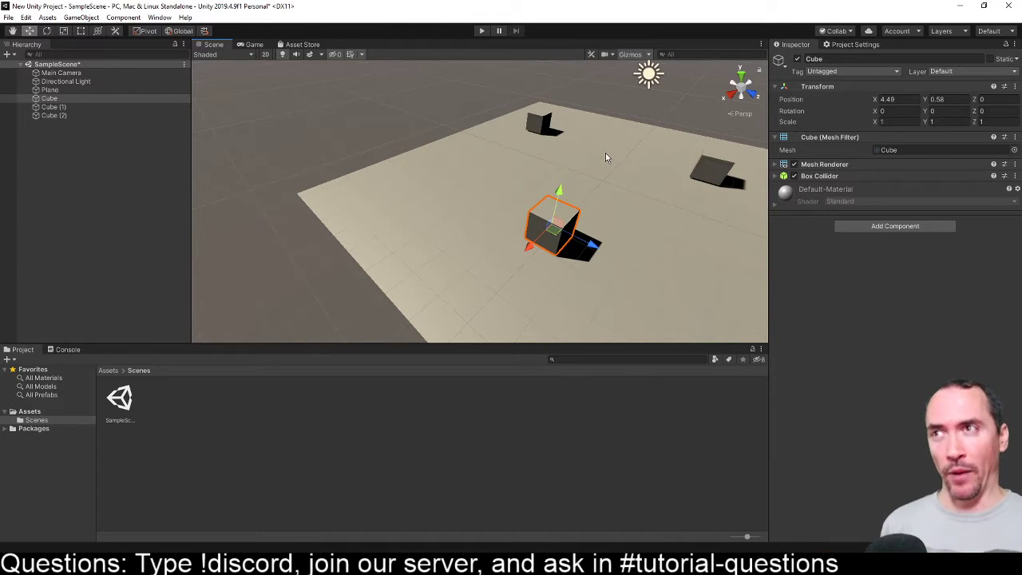
scroll(605, 153, down, 3)
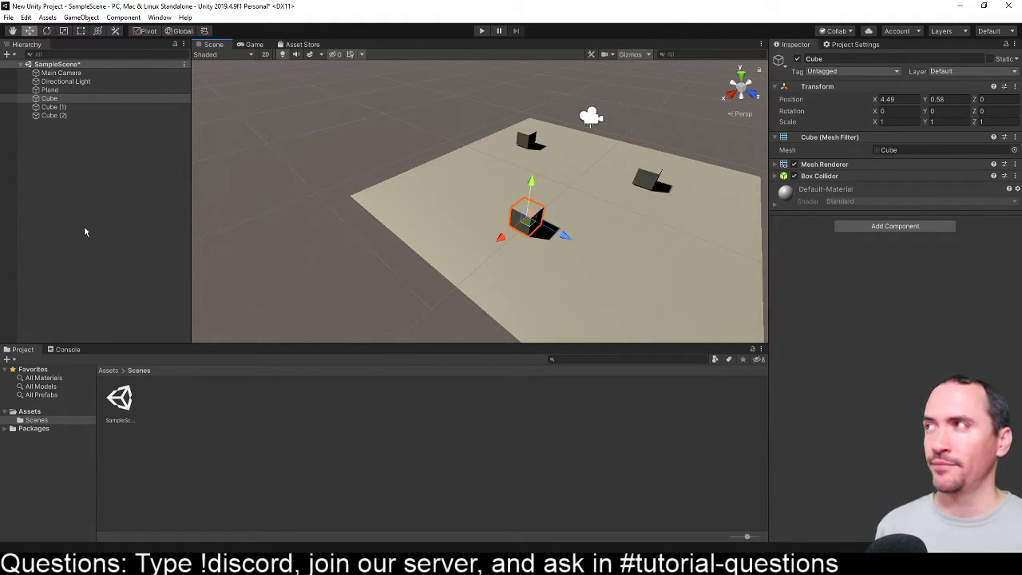
click(37, 107)
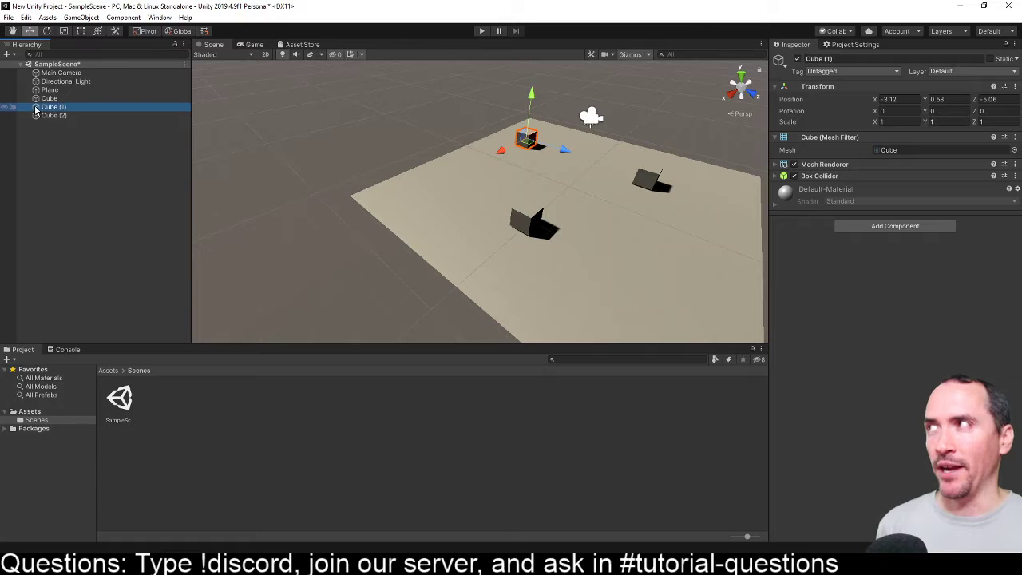
mouse_move(46, 101)
mouse_down()
mouse_move(41, 118)
mouse_move(71, 115)
mouse_move(64, 108)
mouse_up()
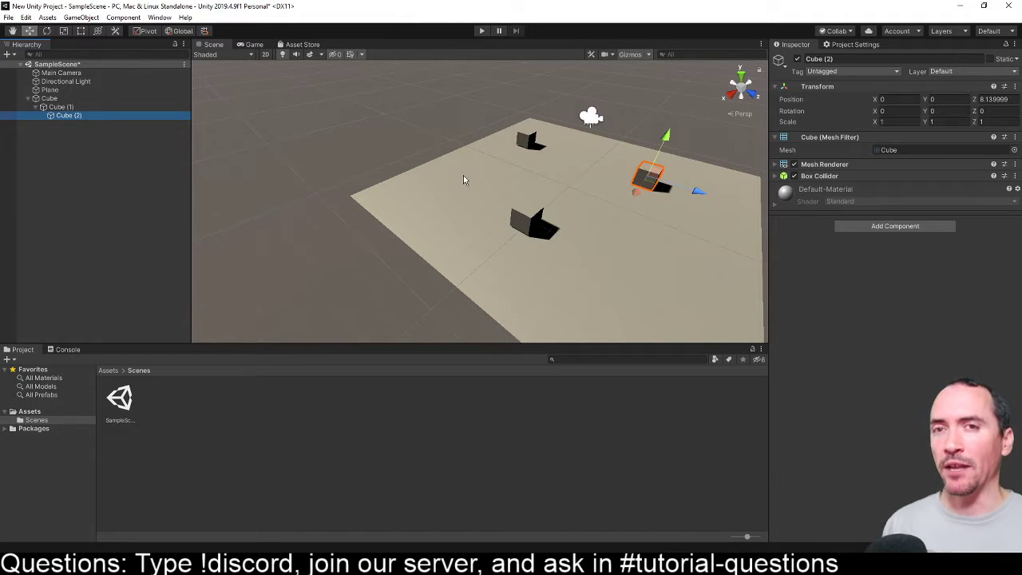
- Raise Cube (2) above the plane to a local Y position of about 0.76
drag(668, 137, 685, 121)
click(669, 94)
click(669, 128)
- Move the parent Cube together with its children along the X axis to about 2.84
click(58, 100)
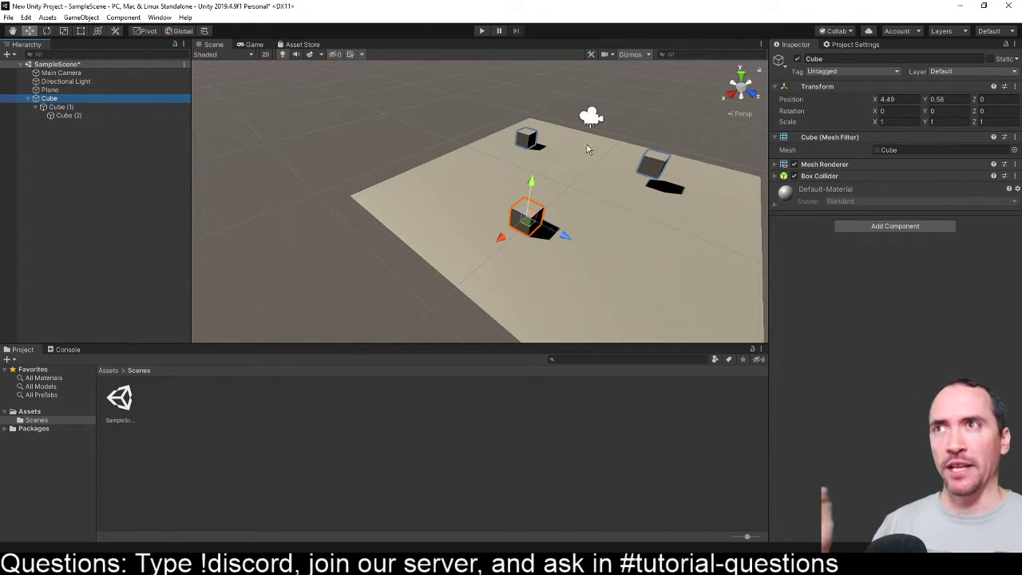
click(56, 107)
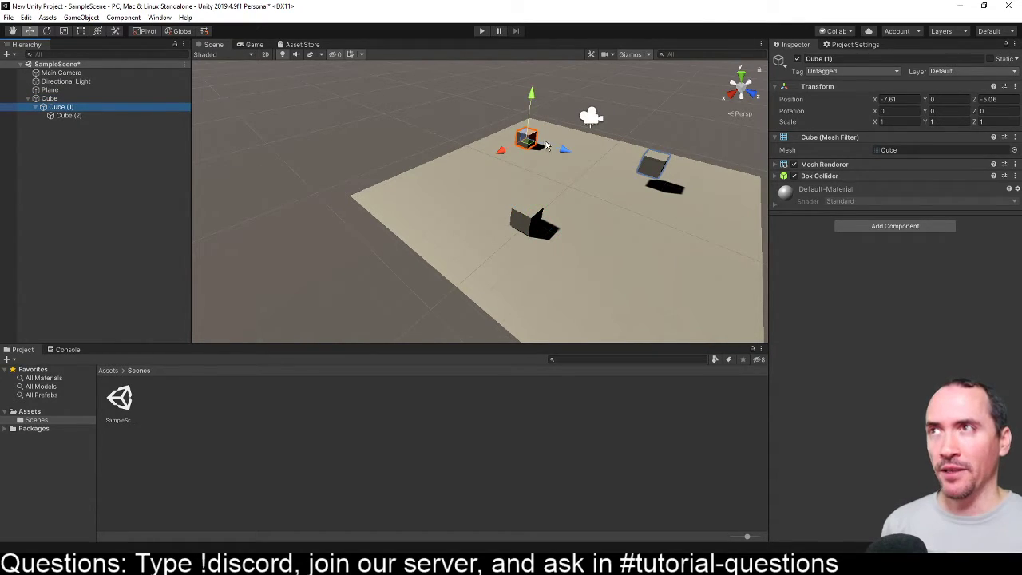
click(48, 99)
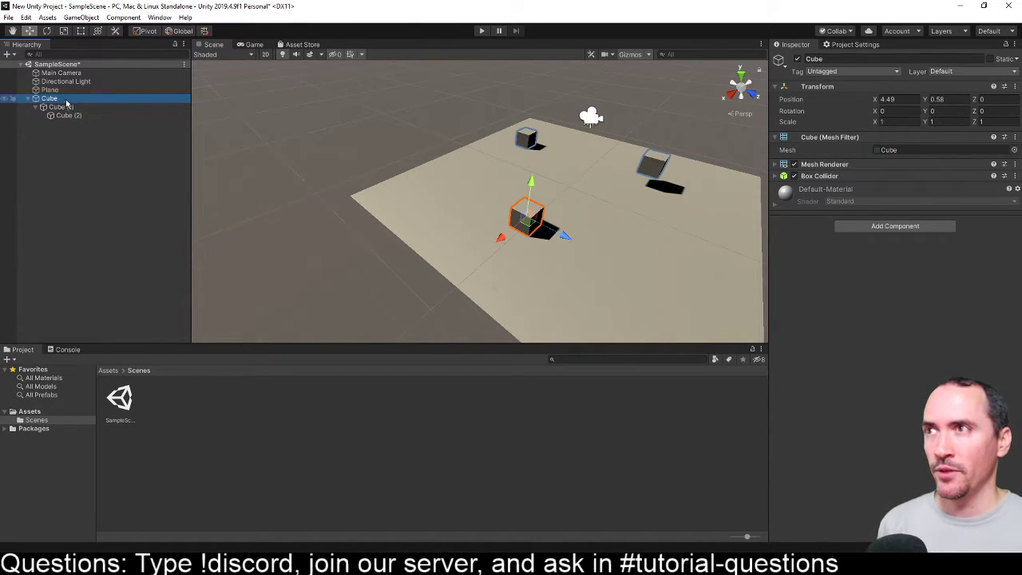
drag(499, 237, 501, 203)
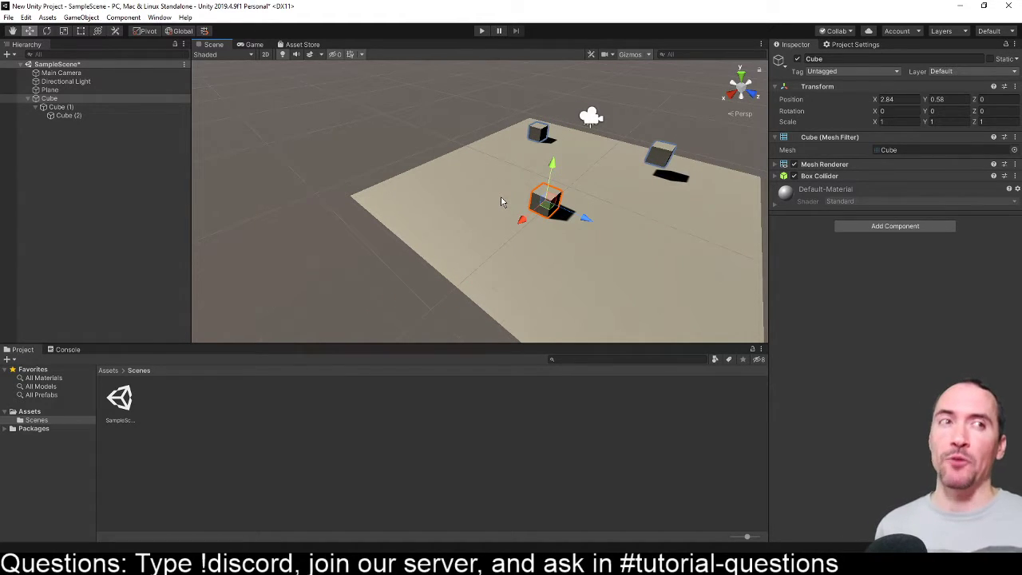
- Compare the Transform values of the parent Cube and Cube (2), ending with the parent Cube selected
click(54, 99)
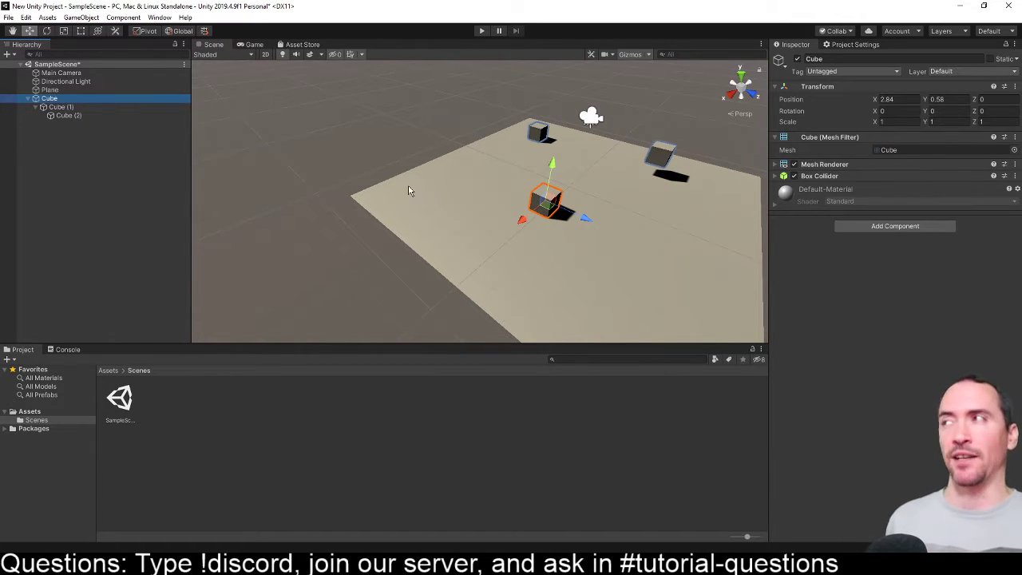
click(60, 116)
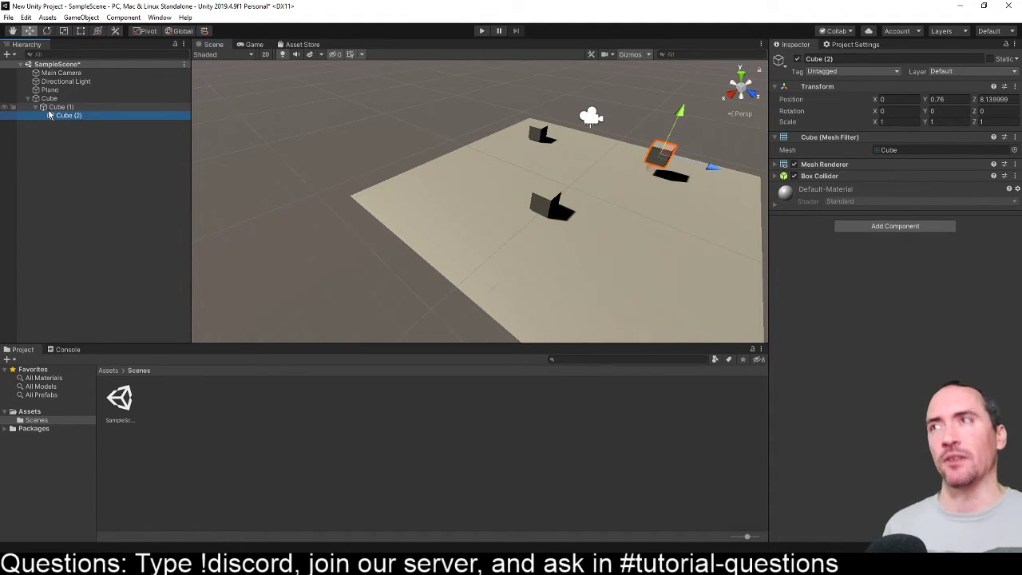
click(50, 98)
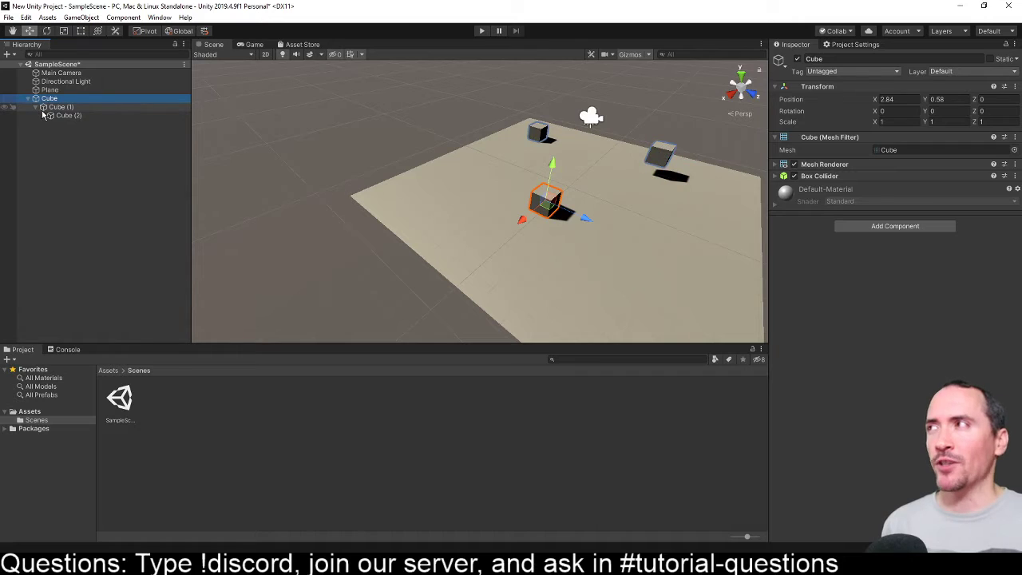
- Expand and examine the parent Cube's Box Collider settings, with Cube (1) collapsed in the object hierarchy
click(41, 107)
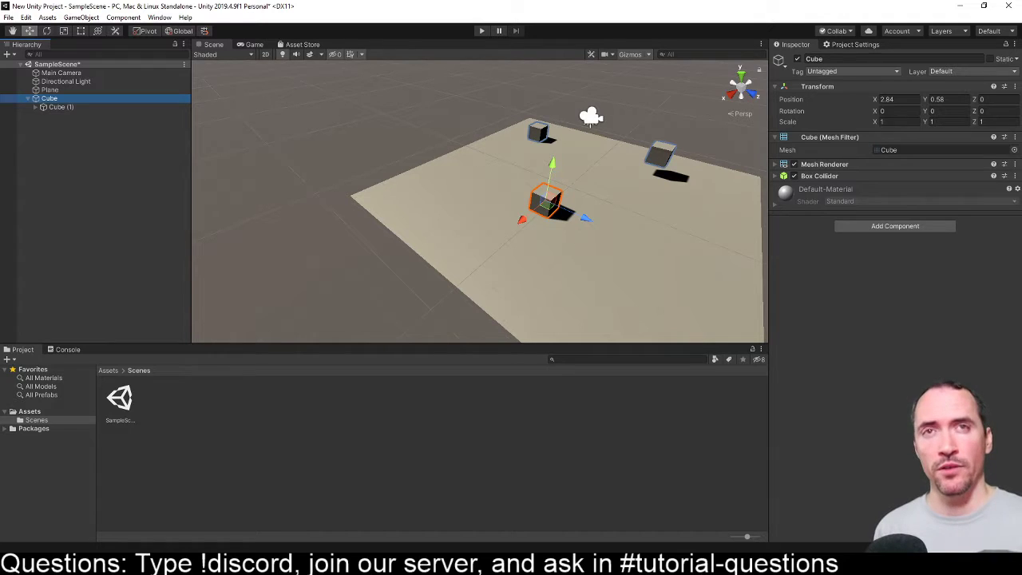
click(775, 175)
click(595, 212)
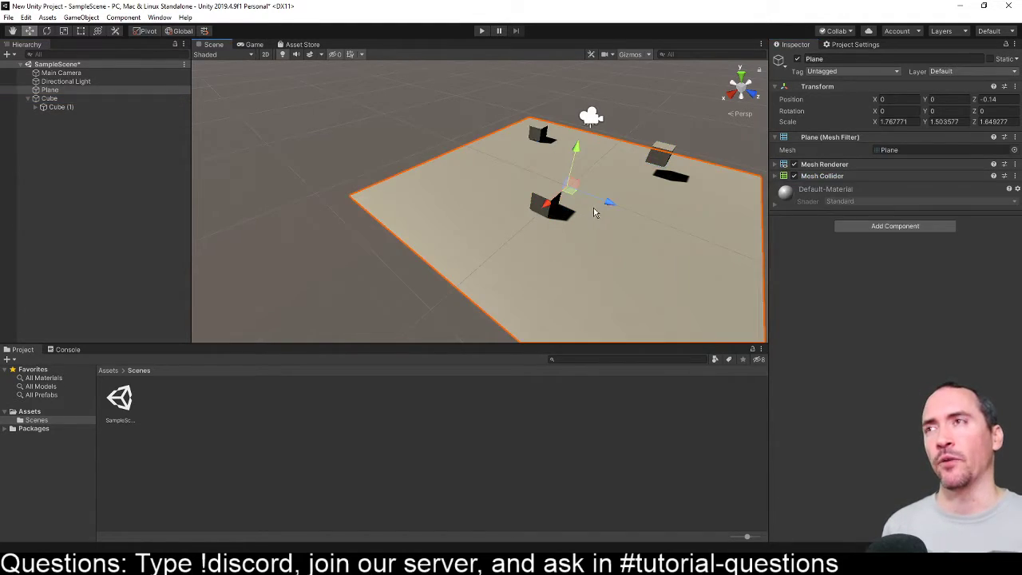
scroll(592, 215, up, 3)
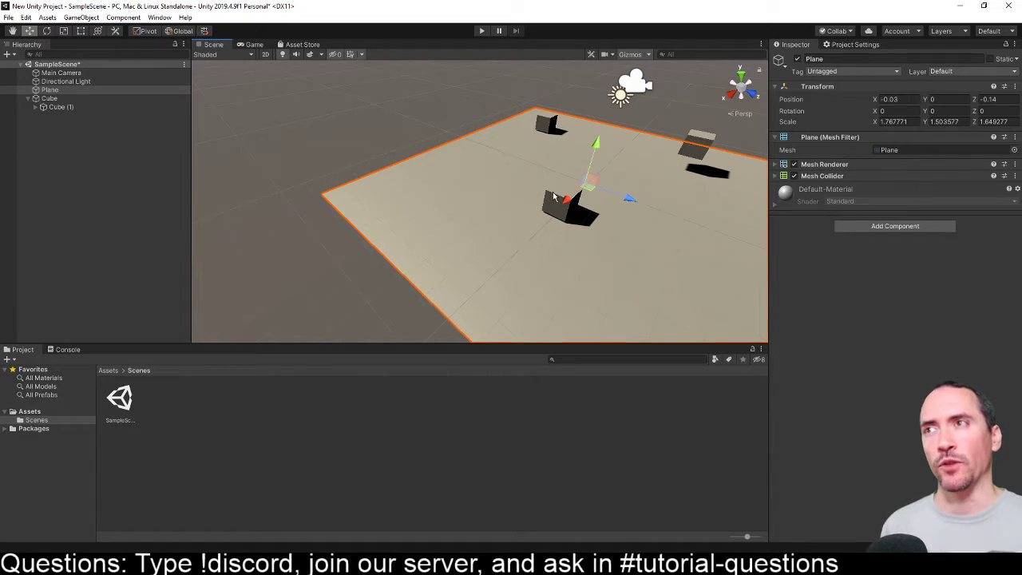
click(556, 198)
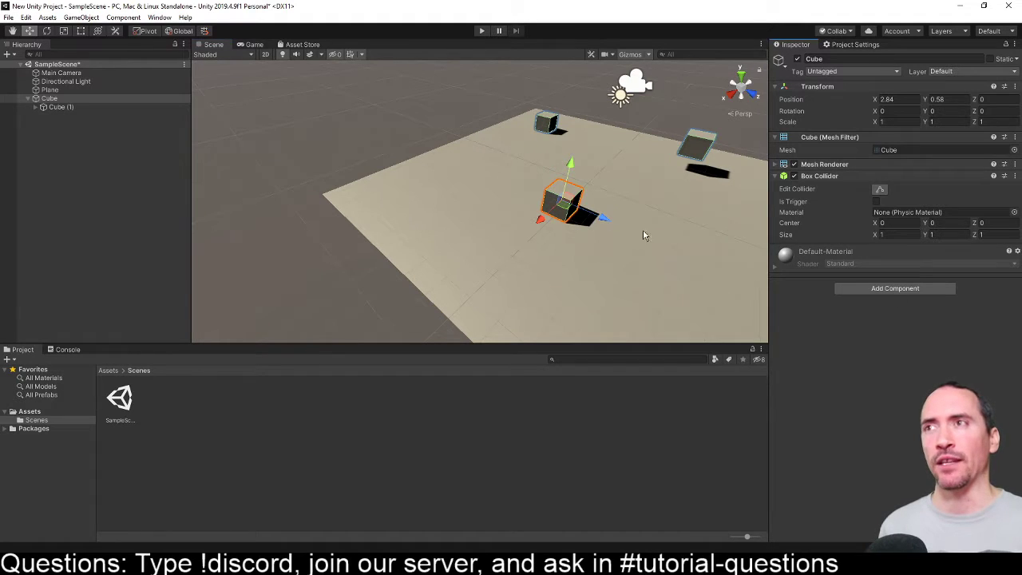
middle_drag(587, 200, 490, 176)
click(60, 99)
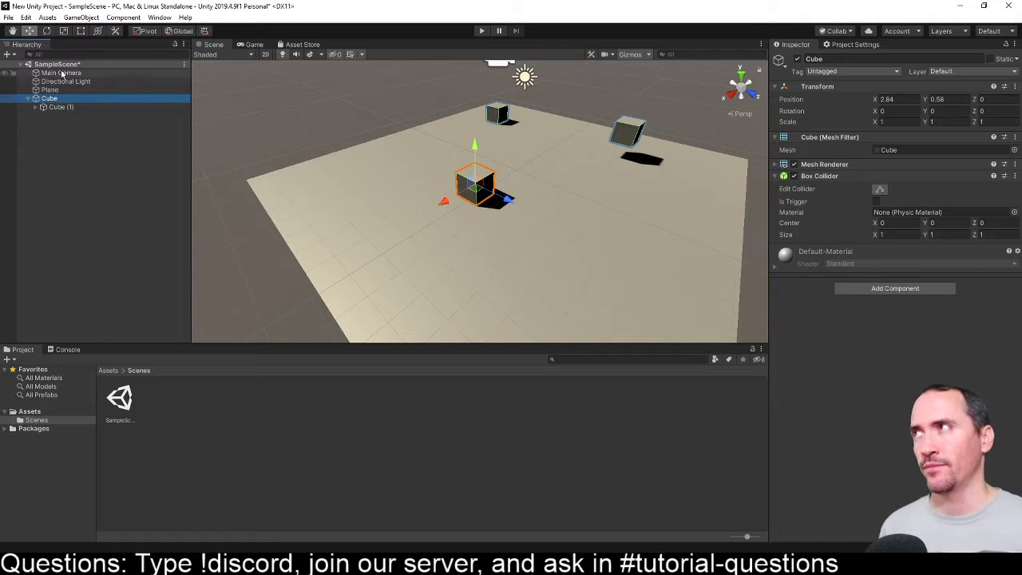
- Add a Capsule to SampleScene and place it above the plane at about Y 2.06, Z 4.18
click(61, 65)
right_click(60, 65)
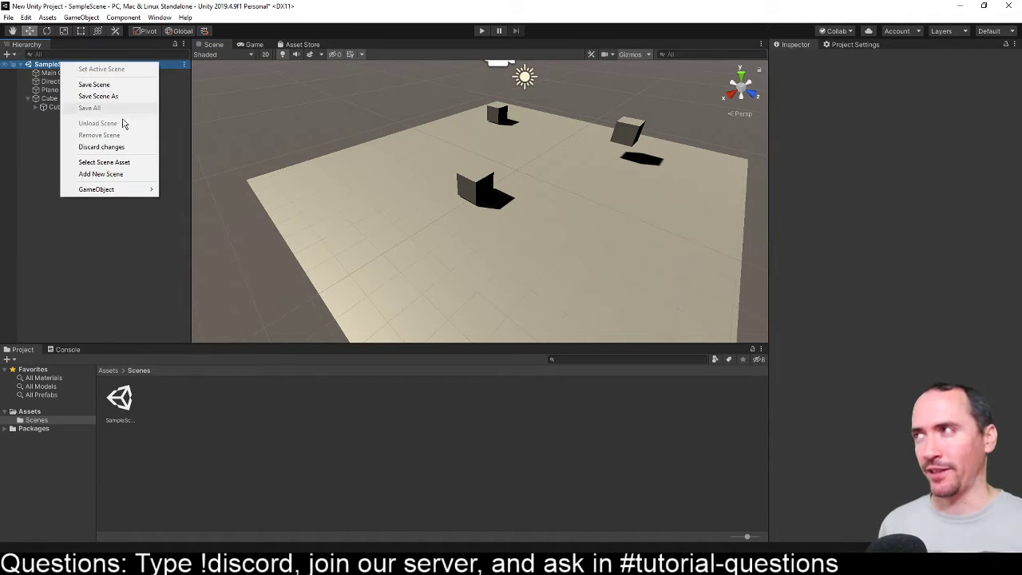
mouse_move(137, 190)
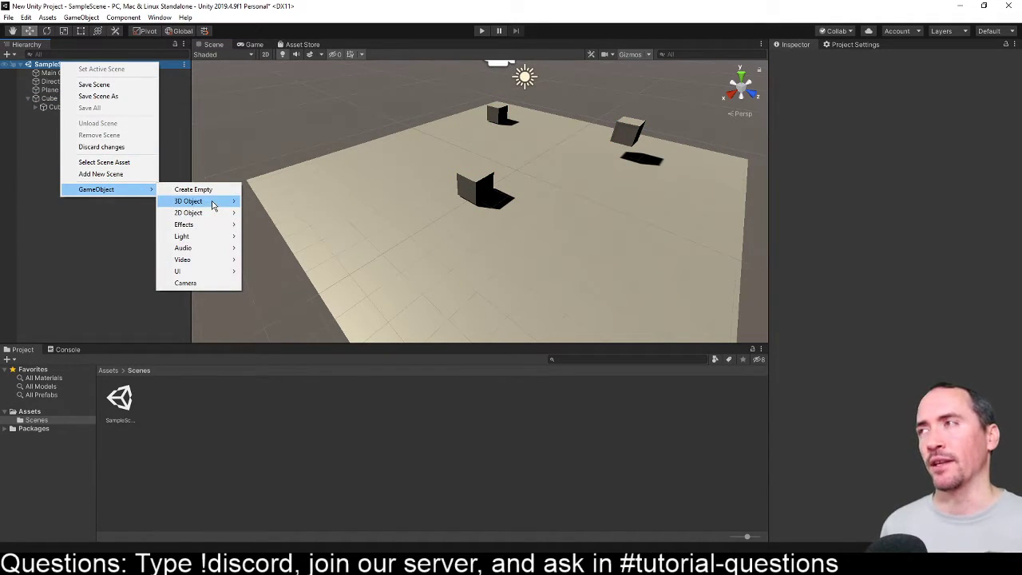
mouse_move(214, 202)
click(283, 225)
middle_drag(605, 179, 471, 206)
drag(471, 206, 517, 210)
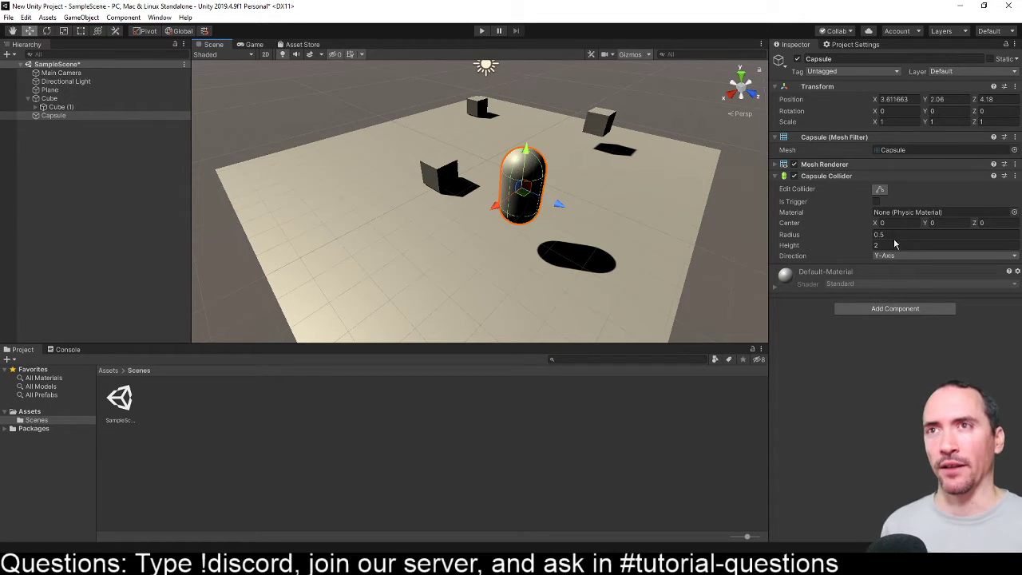
- Enlarge the Capsule Collider's bounding volume around the capsule to a radius of about 2.28 and a height of about 4.57
click(811, 177)
click(829, 177)
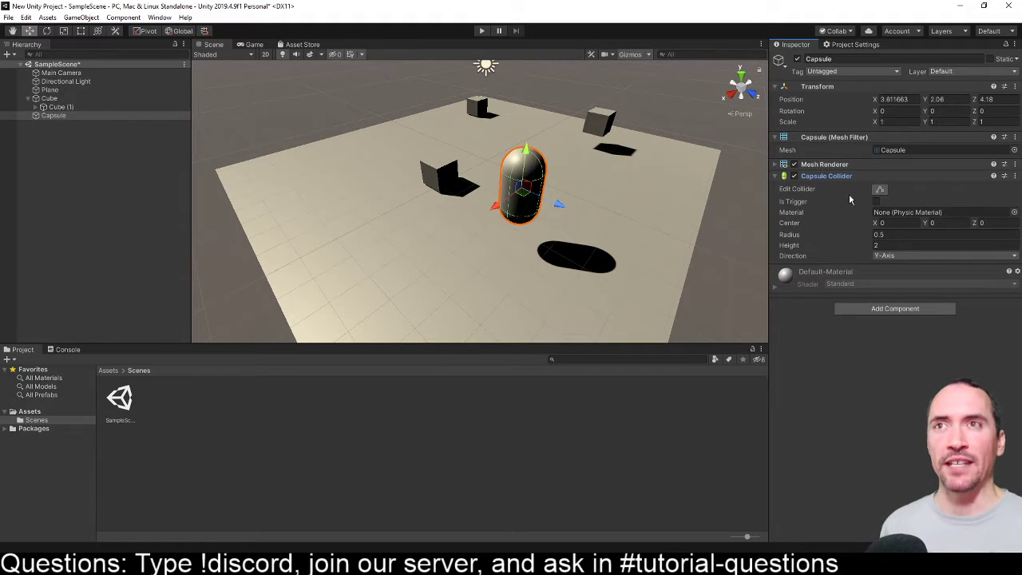
click(880, 190)
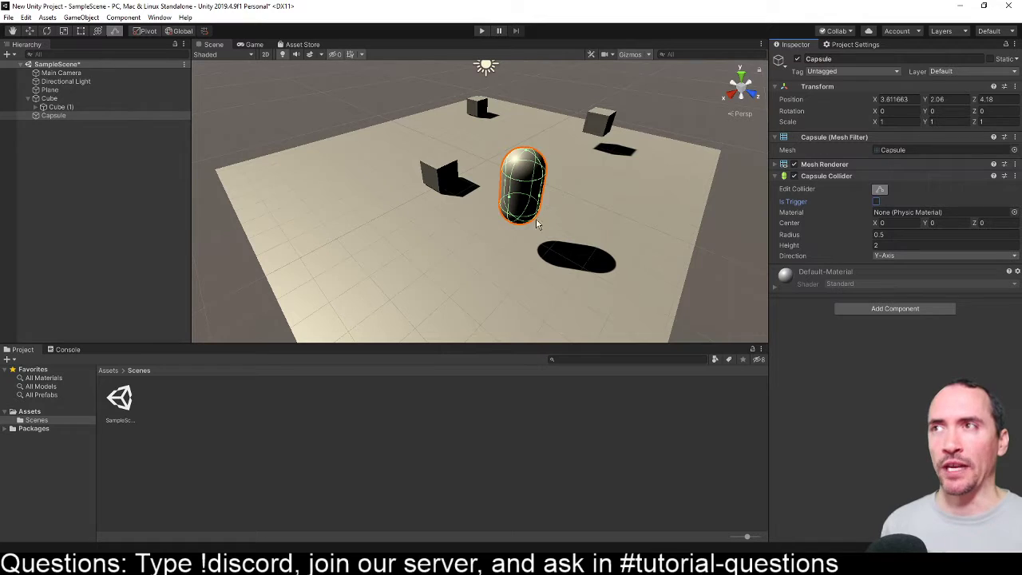
drag(528, 152, 531, 127)
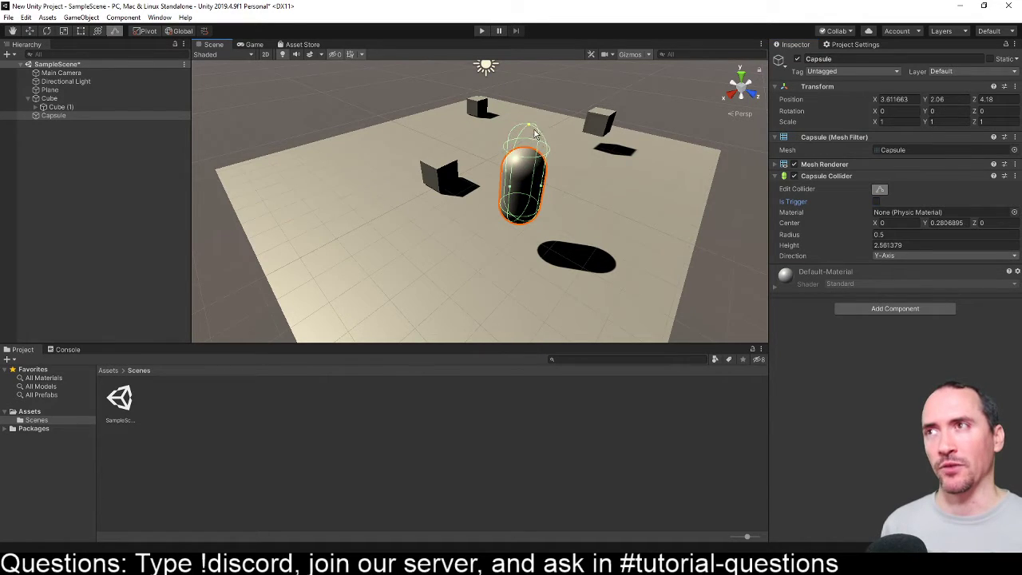
drag(545, 187, 593, 209)
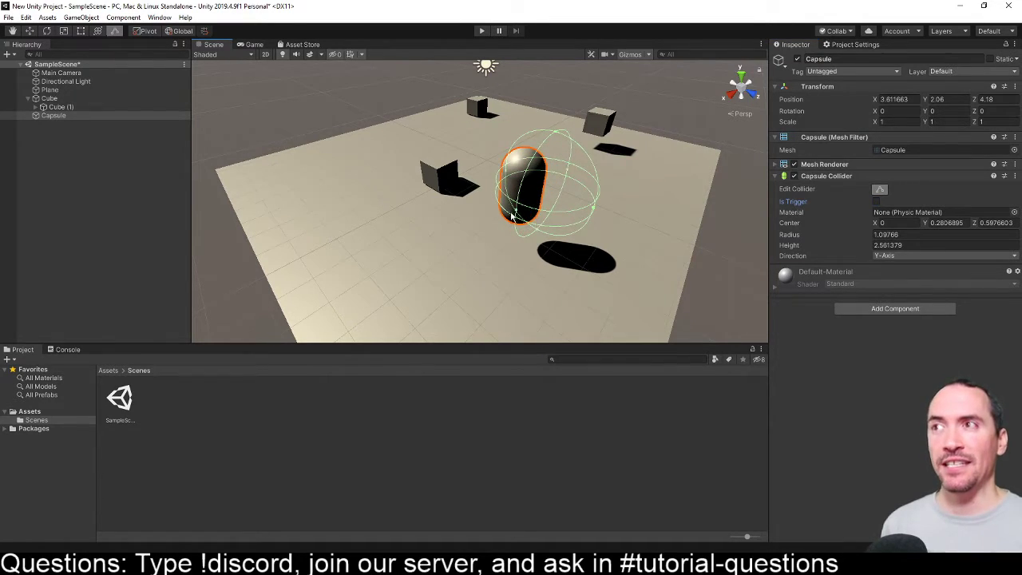
drag(517, 212, 463, 267)
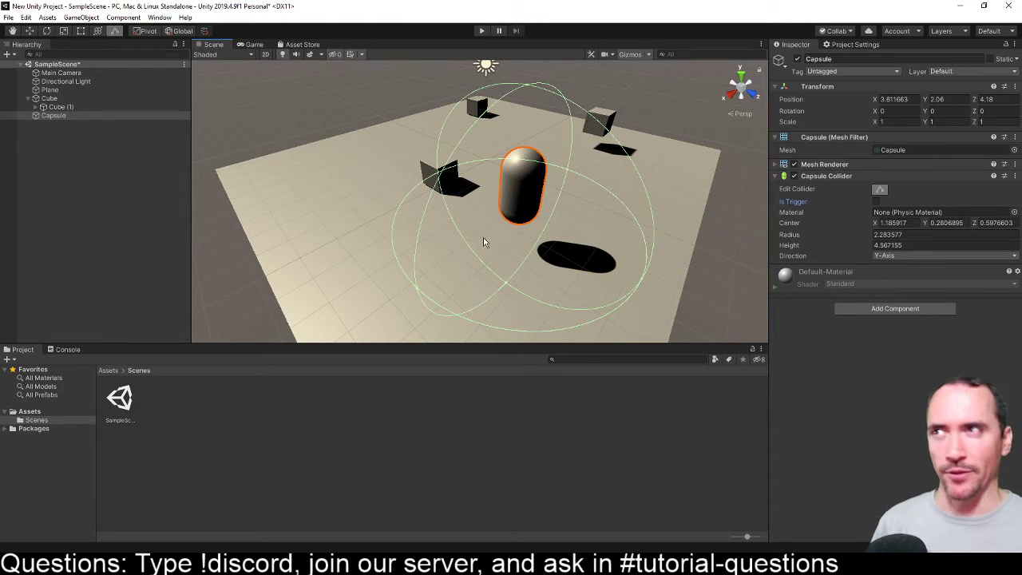
- Reselect the Capsule and narrow its collider's bounding volume to a radius of about 0.64
click(495, 271)
click(784, 175)
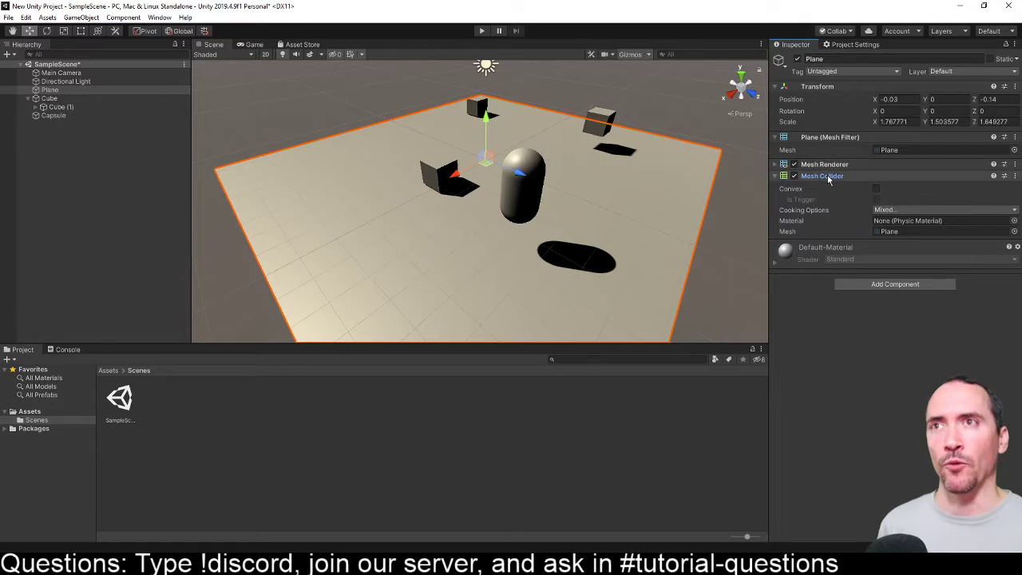
click(540, 210)
click(880, 189)
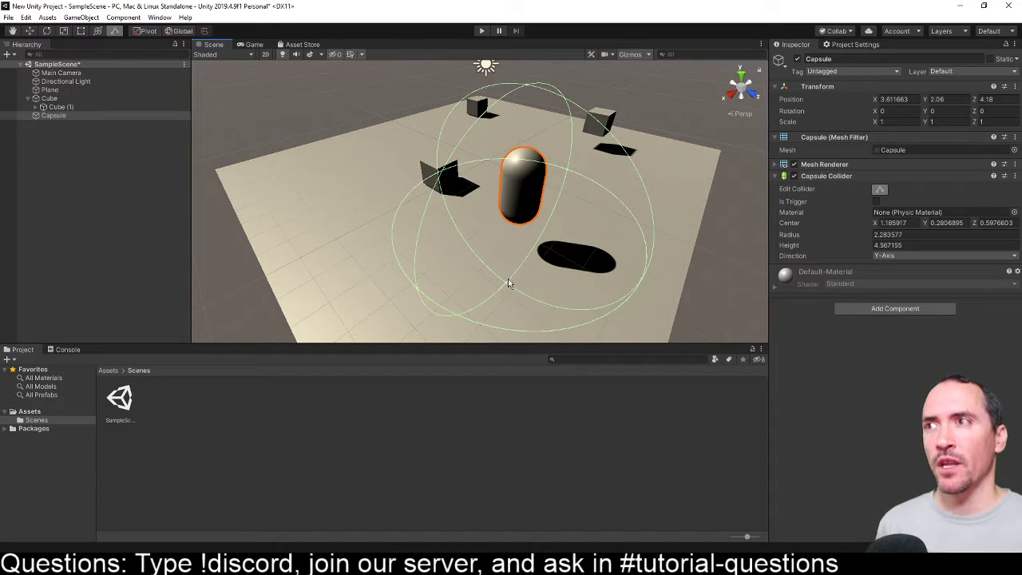
drag(418, 289, 583, 164)
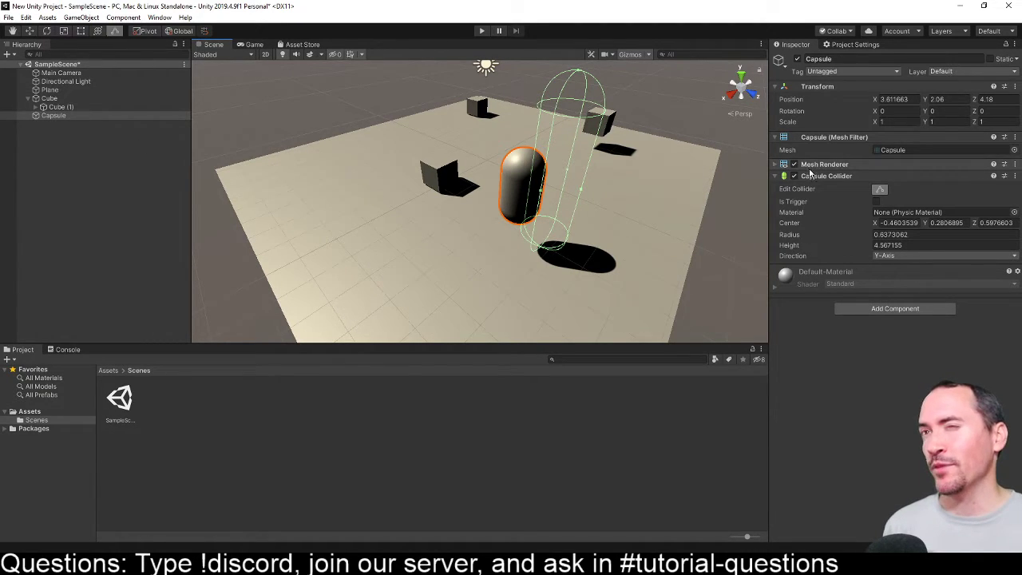
click(516, 177)
click(524, 197)
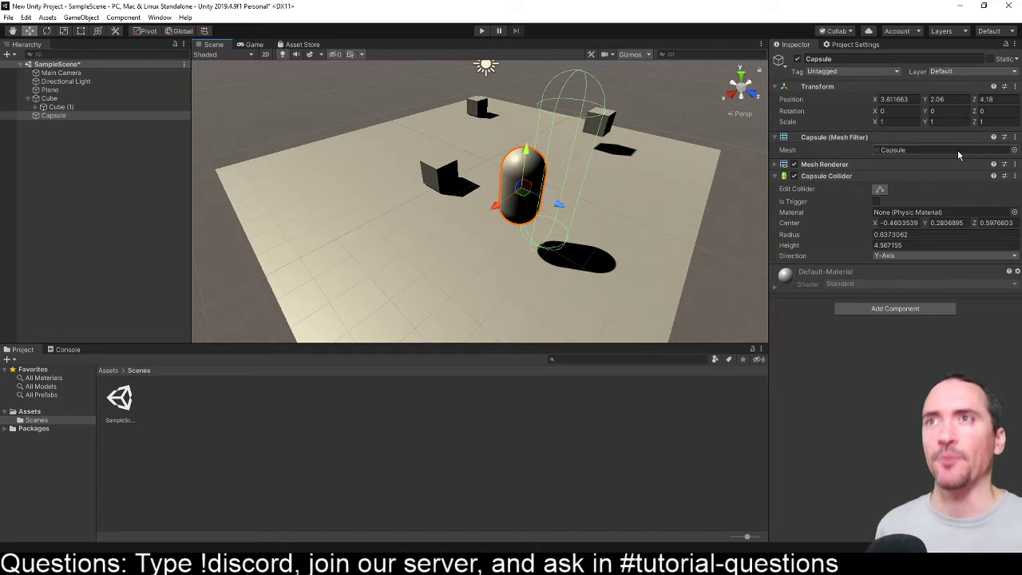
- Shorten the Capsule Collider's bounding volume from its upper end to a height of about 2.84
click(868, 176)
click(867, 177)
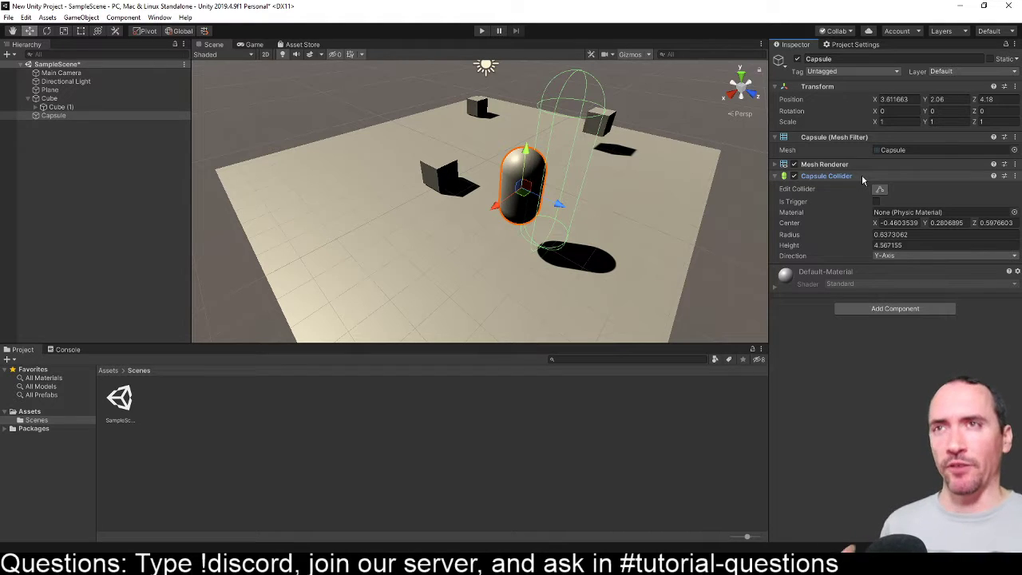
click(879, 189)
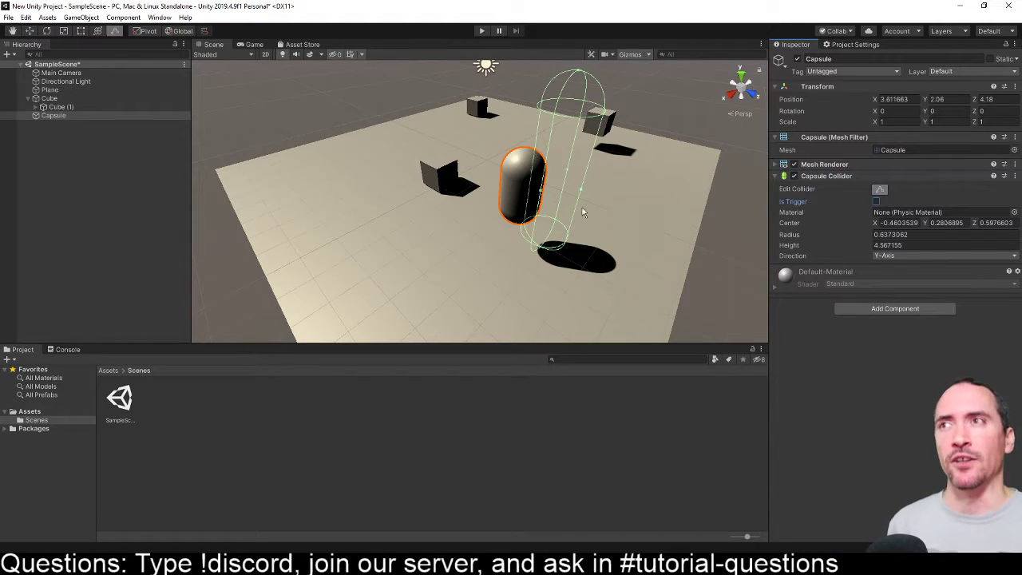
click(574, 80)
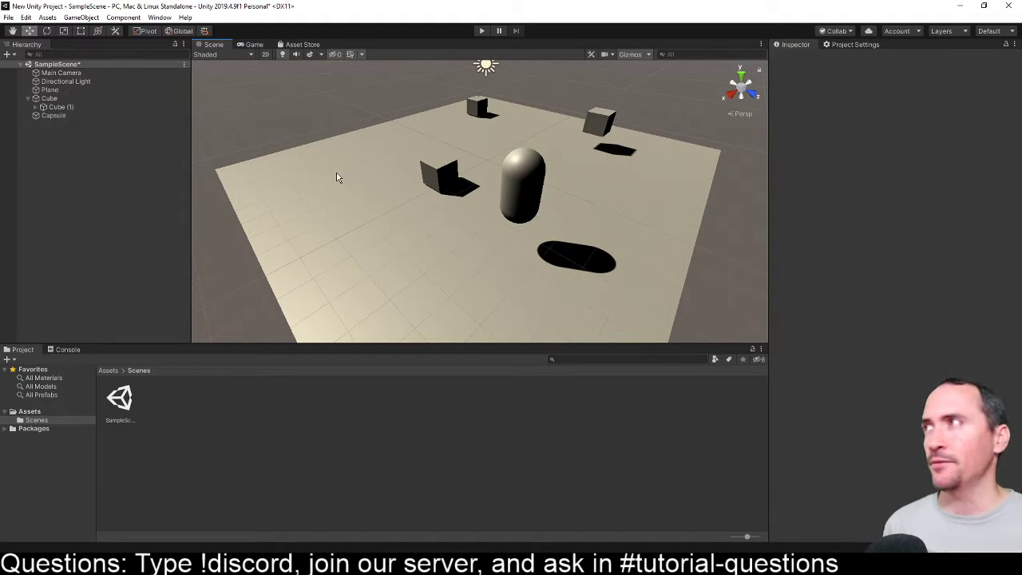
click(60, 107)
drag(54, 115, 56, 104)
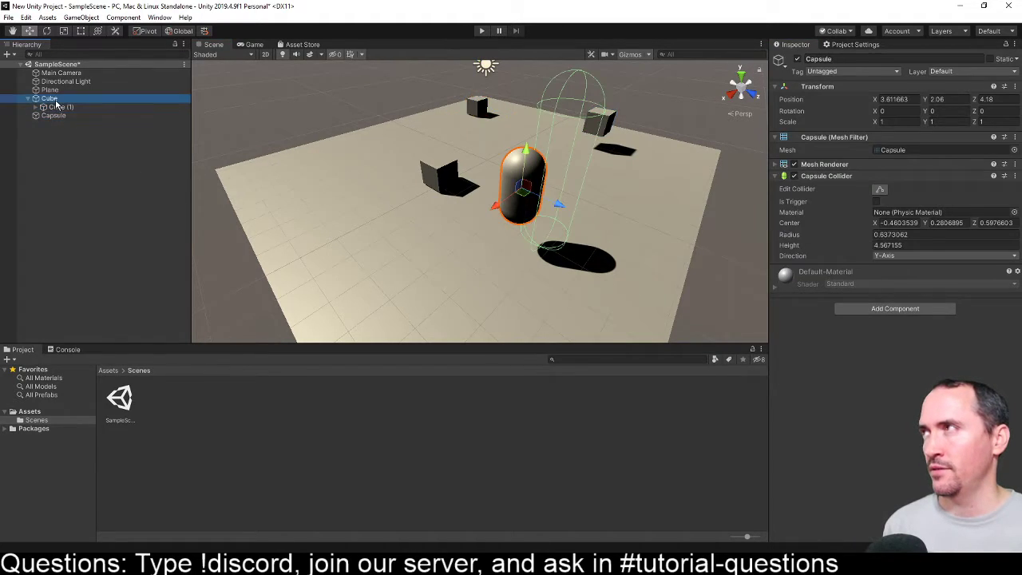
click(56, 116)
click(835, 176)
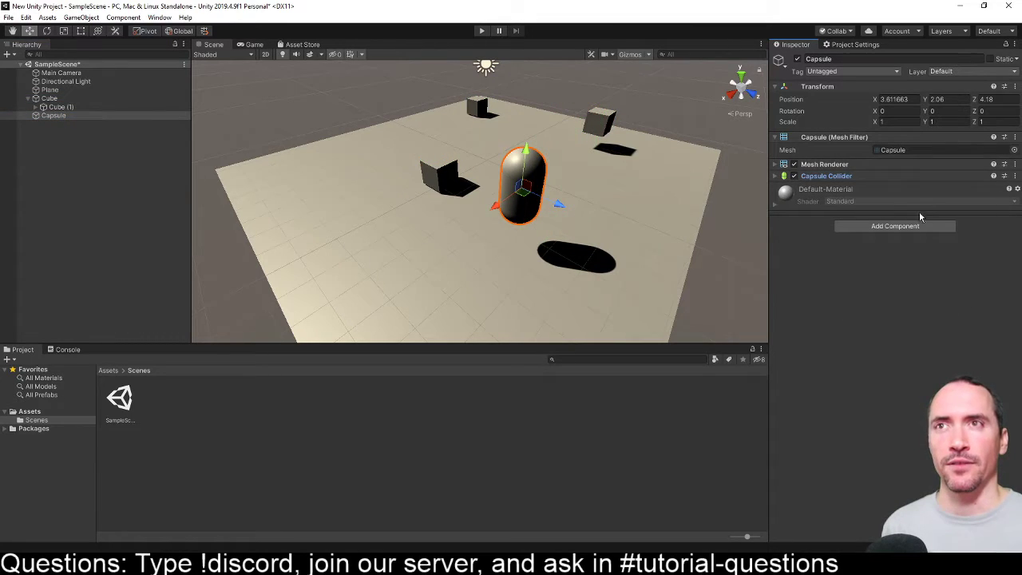
click(829, 176)
click(880, 189)
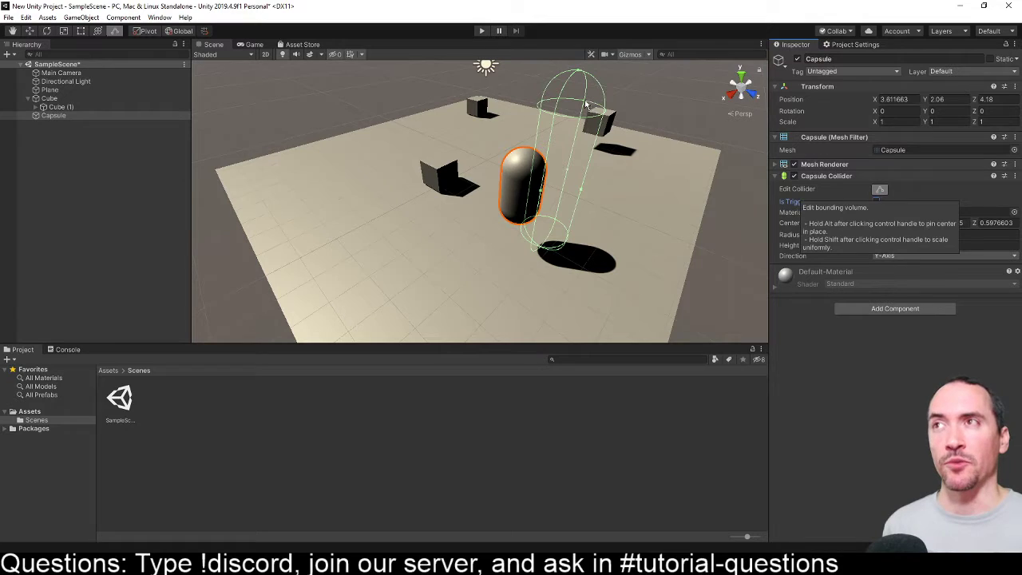
drag(580, 75, 556, 168)
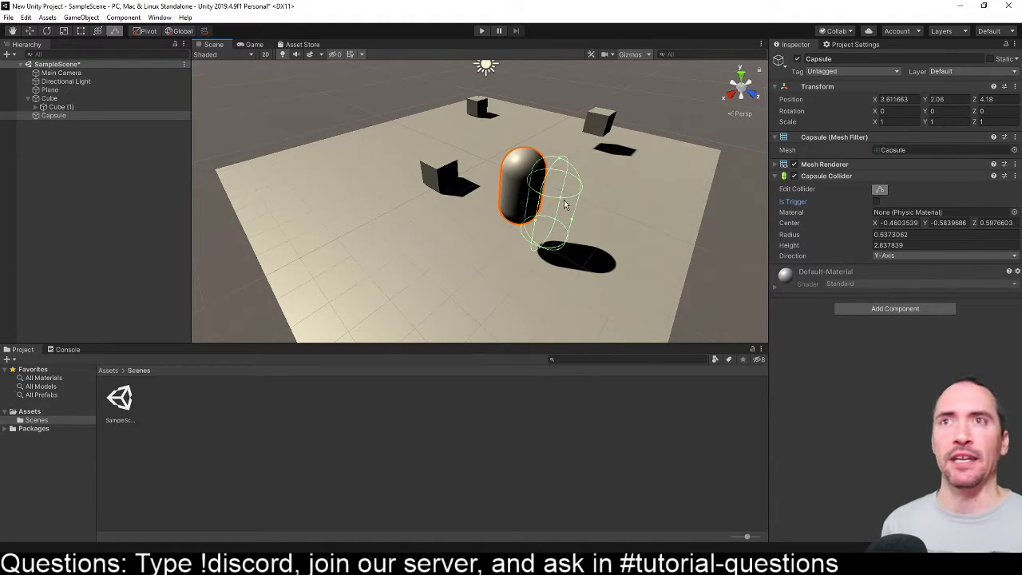
- Move the Capsule with its collider along the Z axis to about 3.55, and delete the Capsule from the scene
key(w)
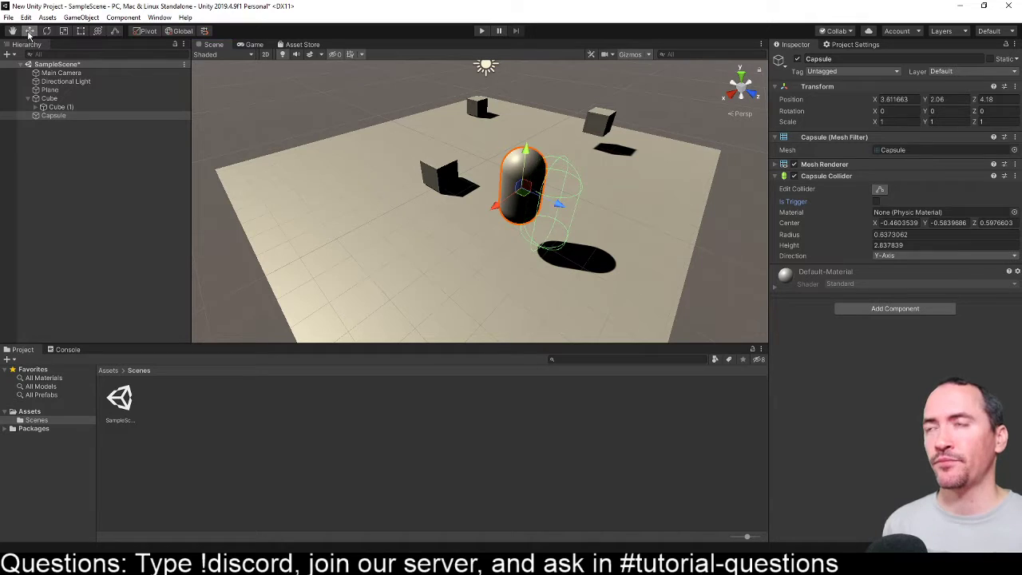
drag(560, 205, 536, 194)
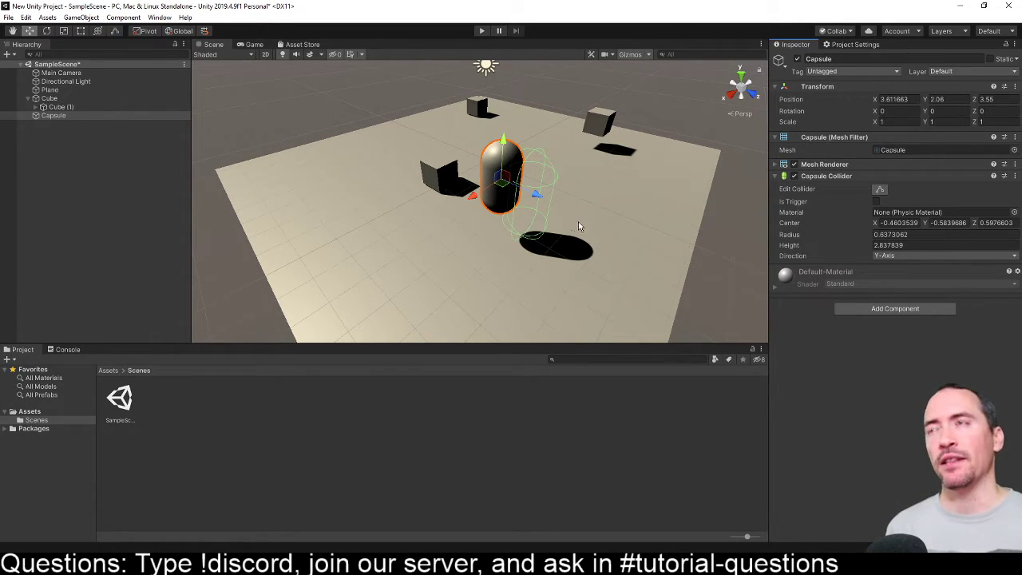
click(595, 262)
click(491, 192)
key(Delete)
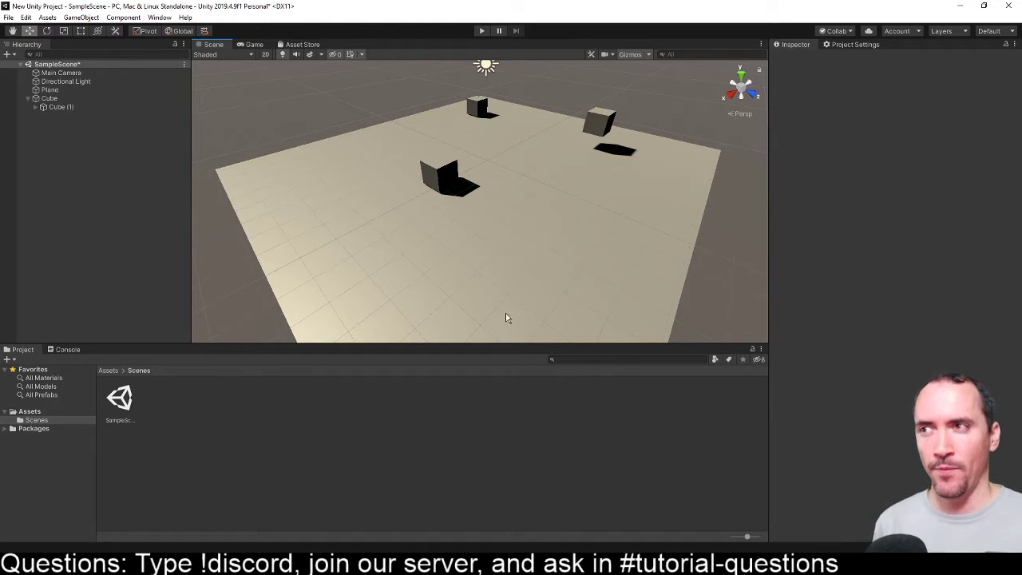
- Give the project asset browser more height and create a folder named Scripts inside Assets
drag(511, 344, 512, 291)
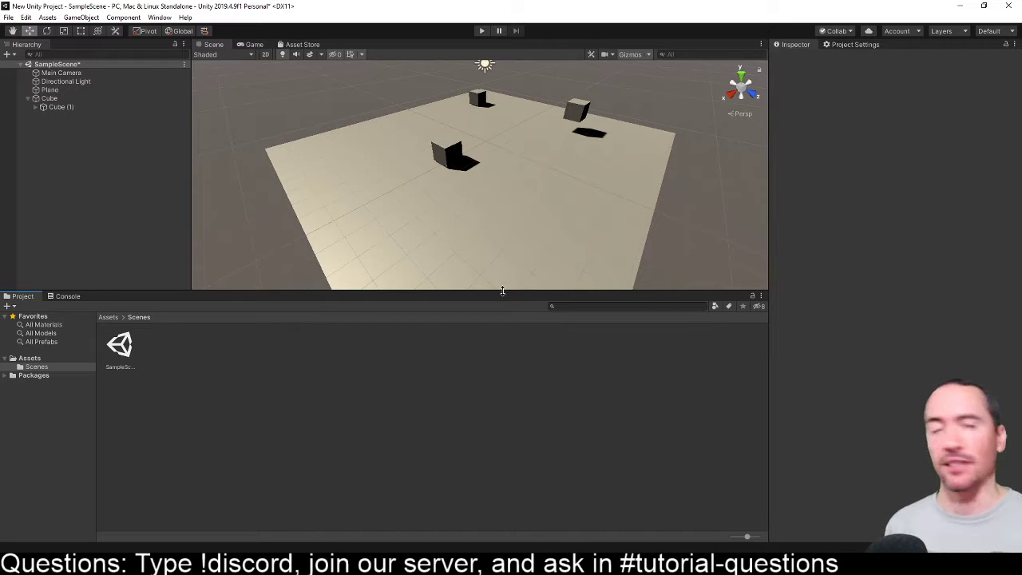
drag(501, 291, 500, 307)
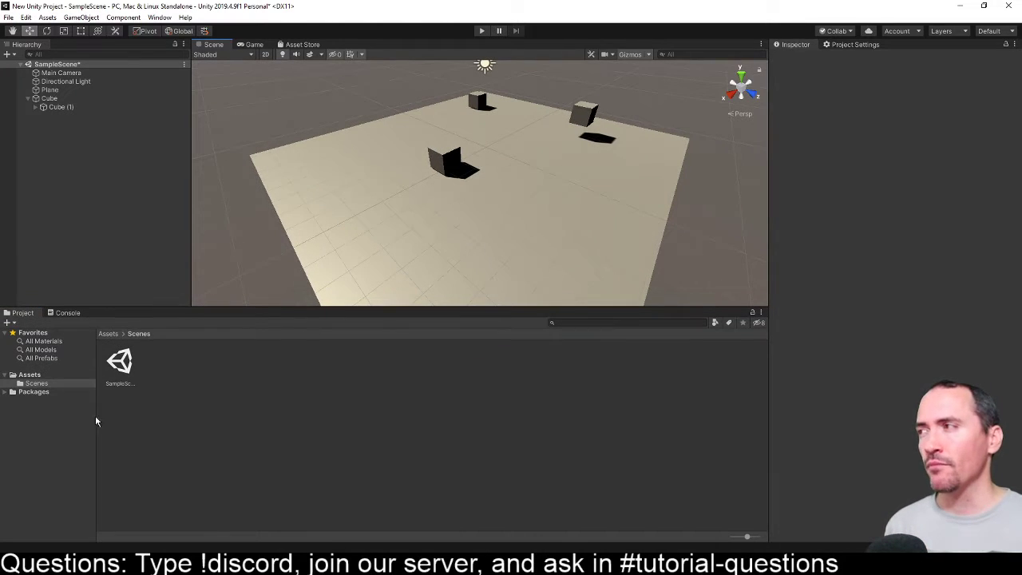
click(36, 377)
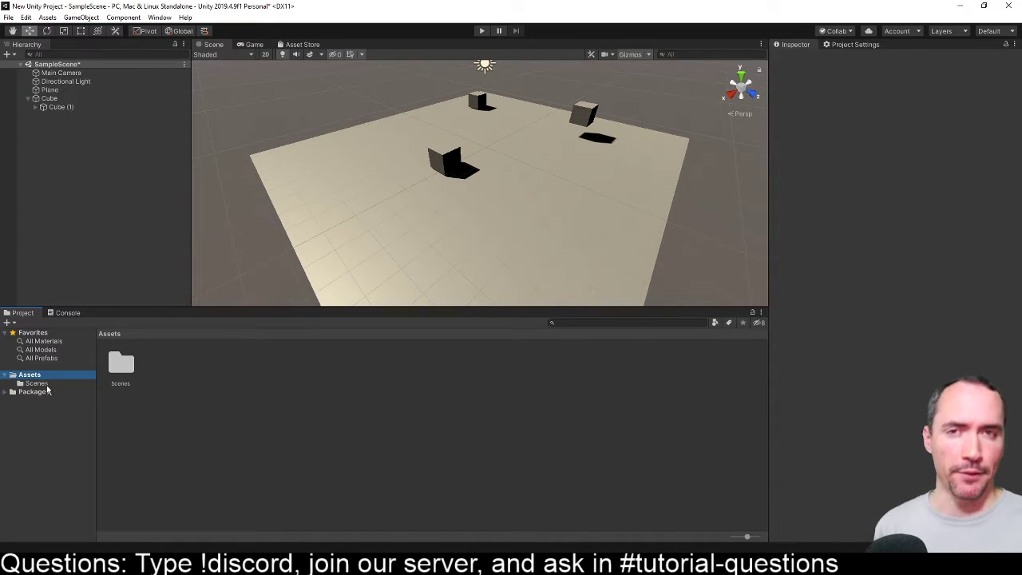
right_click(34, 376)
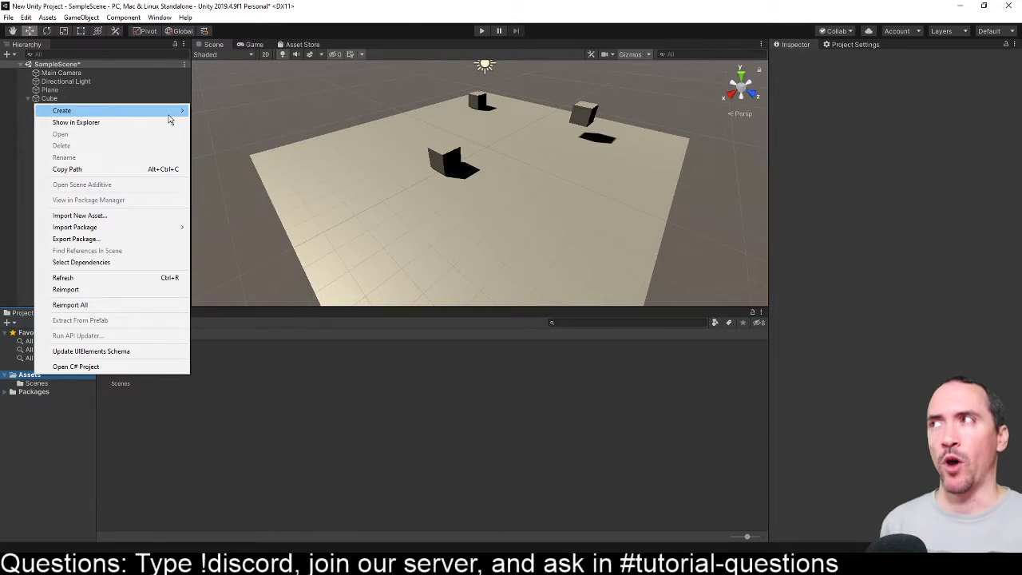
mouse_move(182, 114)
click(214, 111)
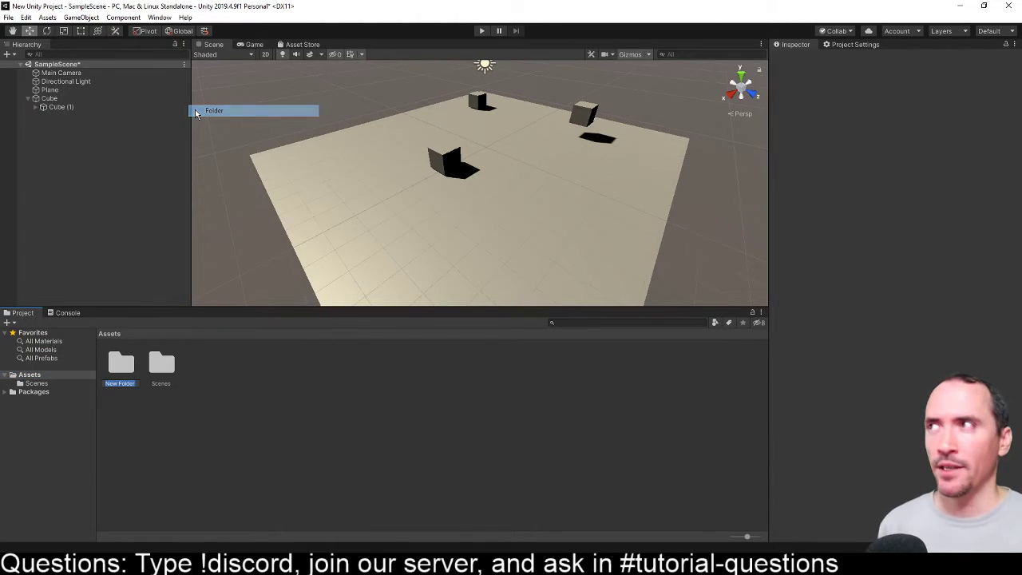
text(sCRIP)
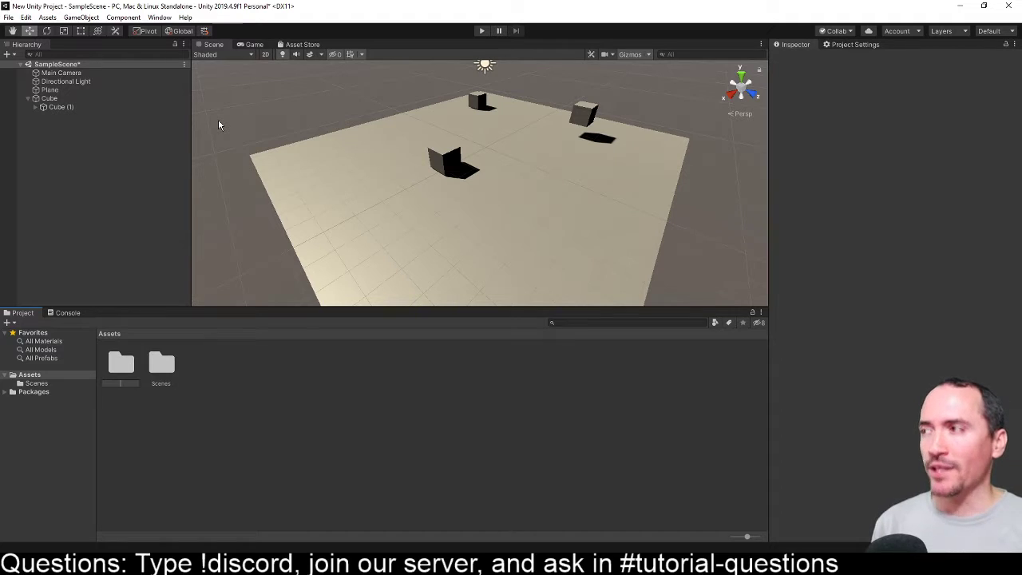
text(Scripts)
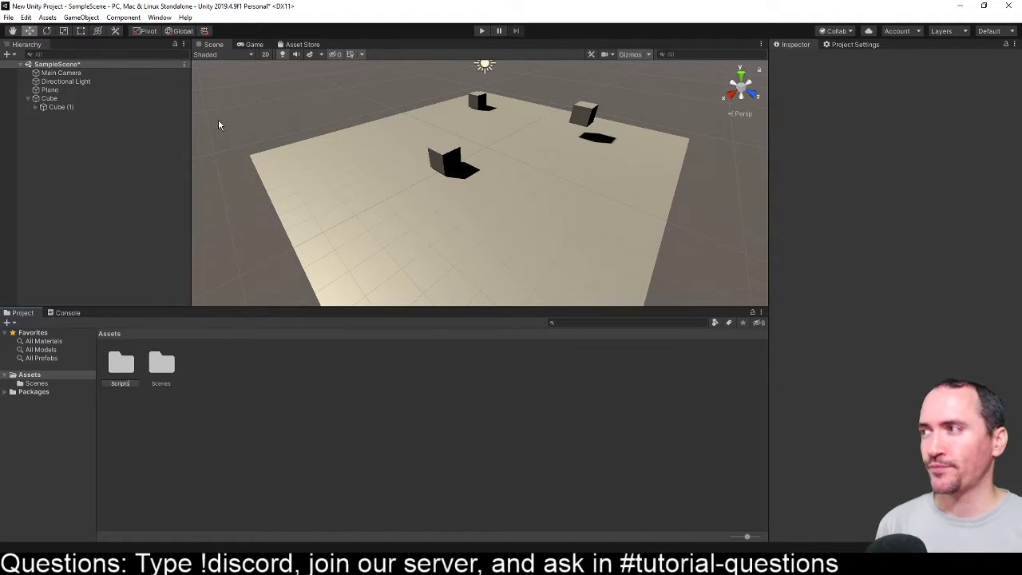